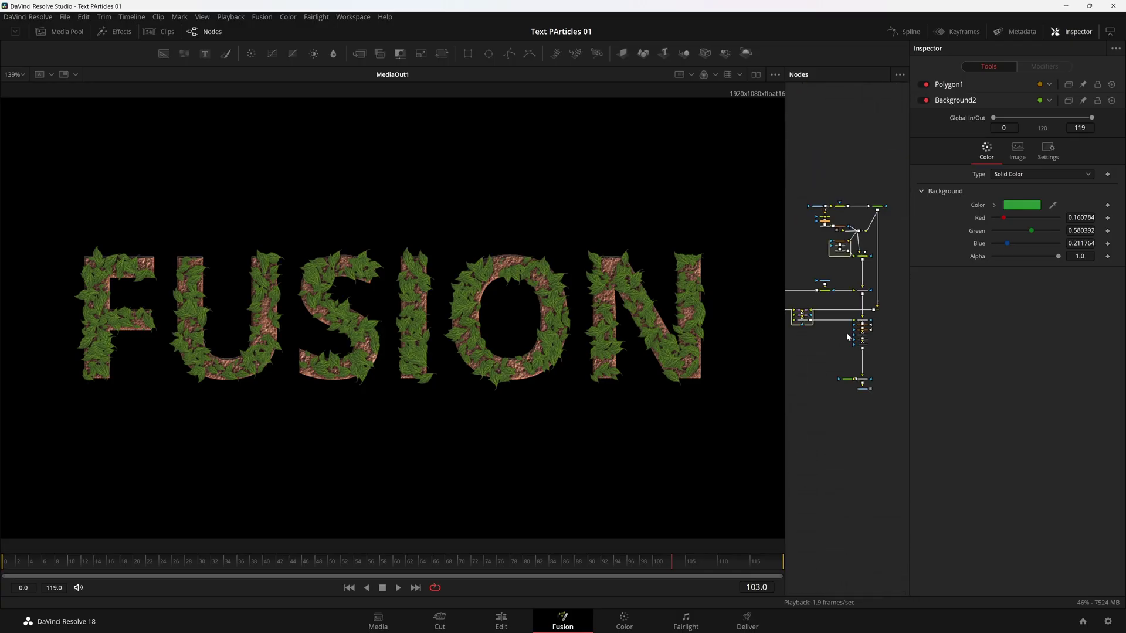
# Step: Switch the workspace to the Default Fusion layout preset
pyautogui.scroll(5, 846, 333)
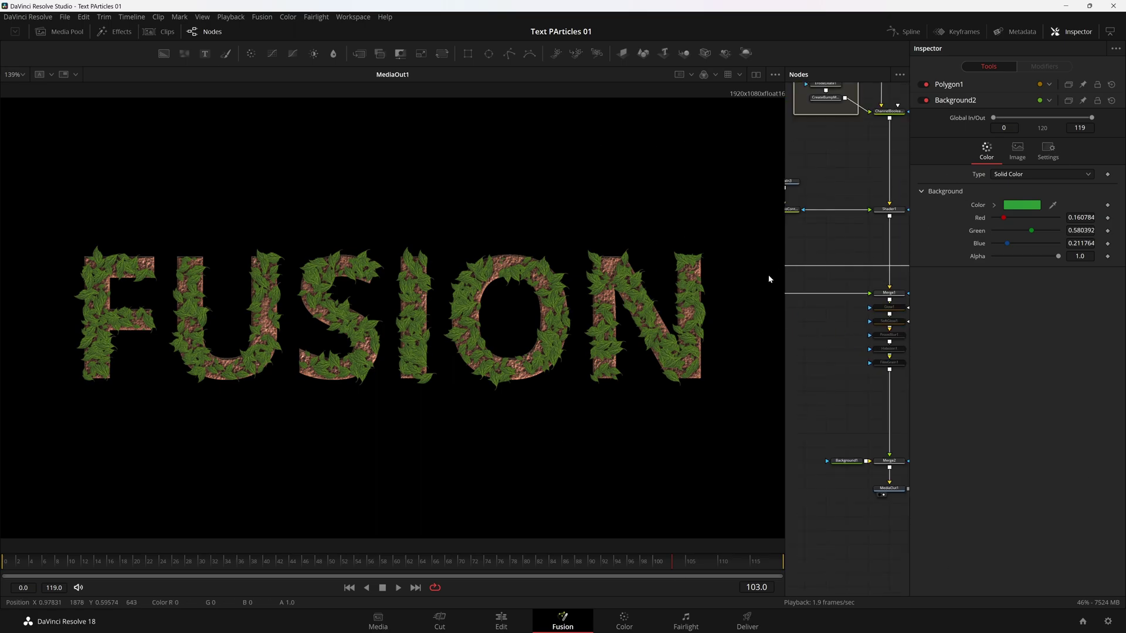
pyautogui.moveTo(785, 275)
pyautogui.mouseDown()
pyautogui.moveTo(760, 281)
pyautogui.moveTo(797, 280)
pyautogui.mouseUp()
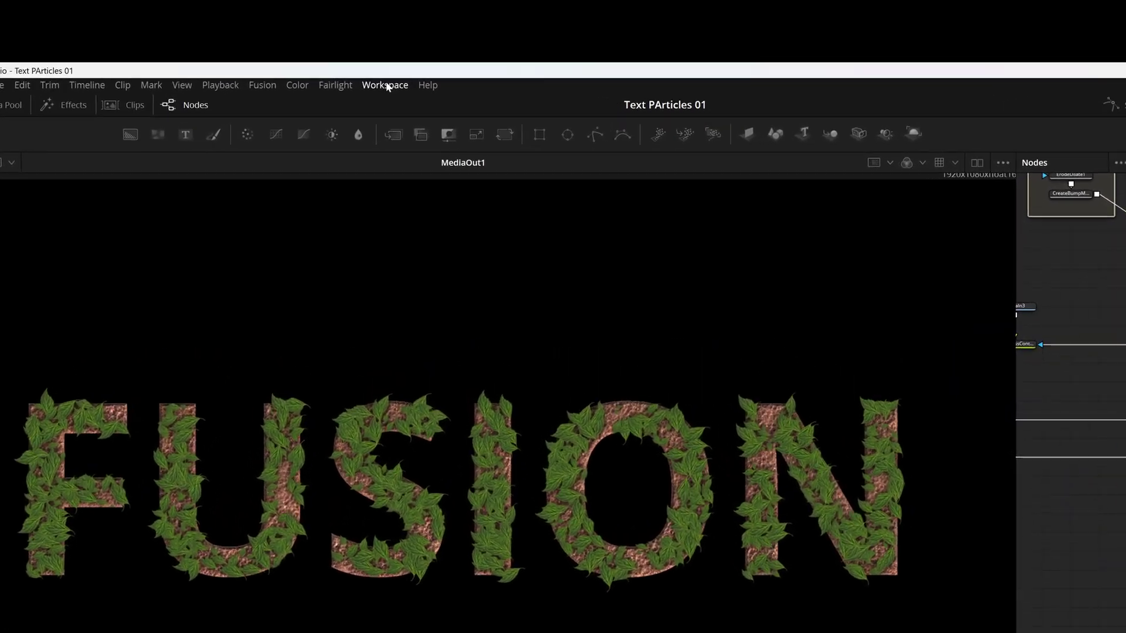
pyautogui.click(387, 86)
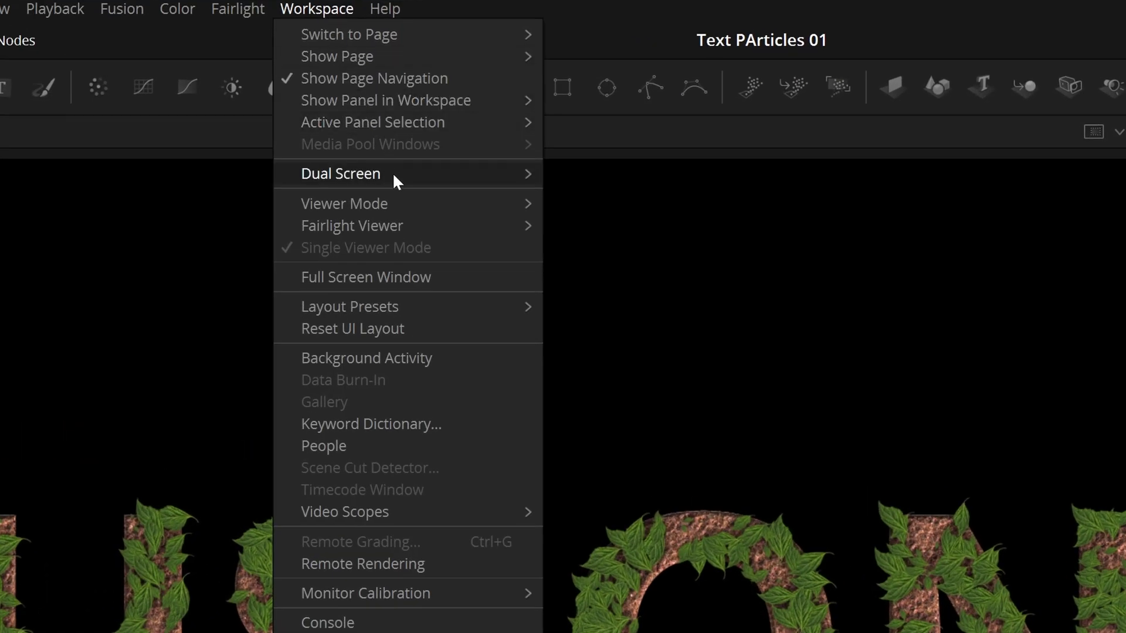
pyautogui.moveTo(418, 307)
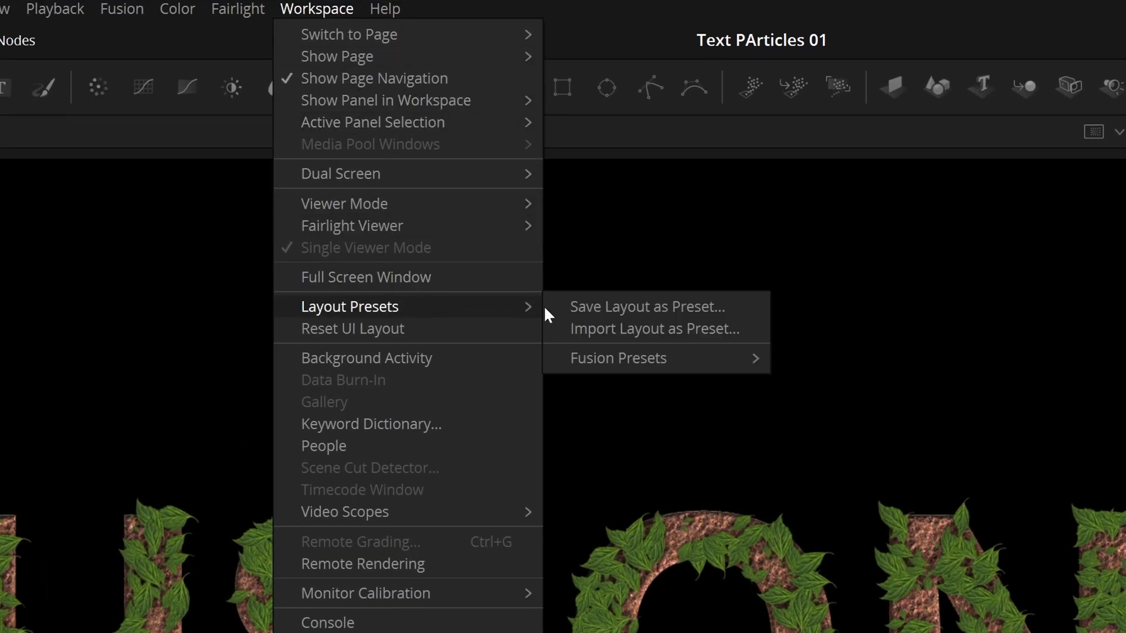
pyautogui.moveTo(635, 360)
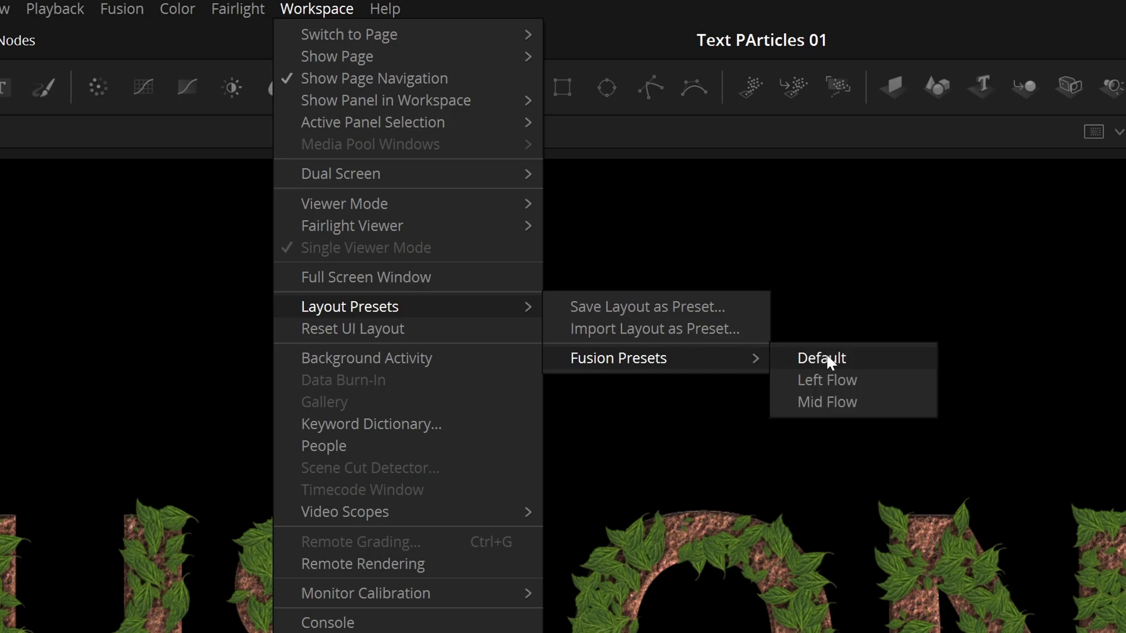
pyautogui.click(851, 359)
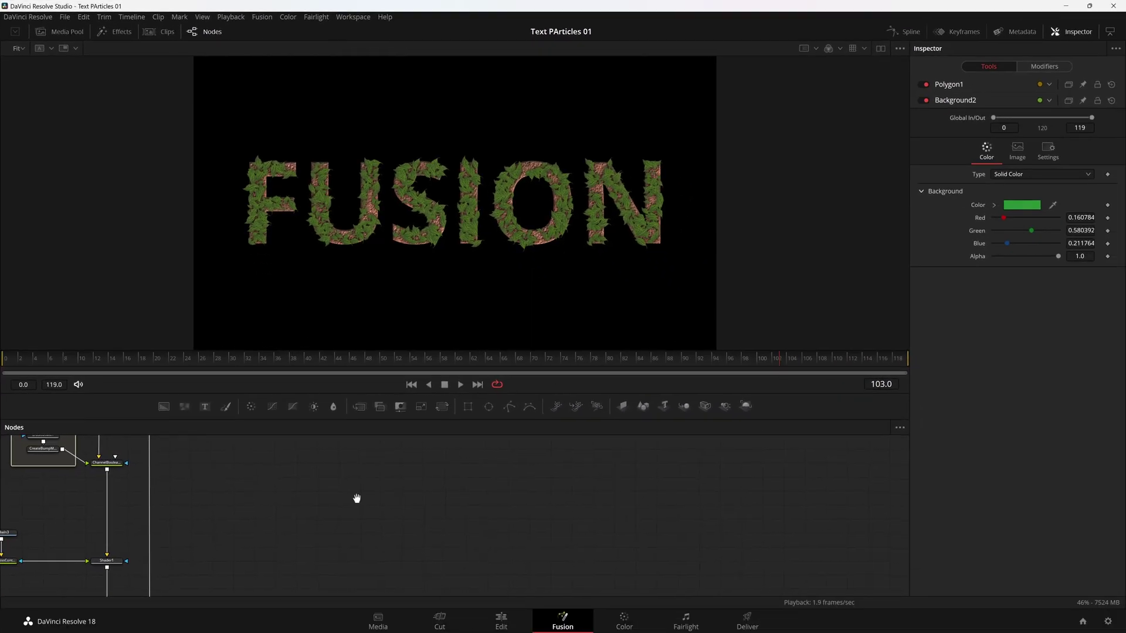
# Step: Switch the workspace to the Mid Flow Fusion layout preset
pyautogui.moveTo(356, 499); pyautogui.dragTo(713, 395)
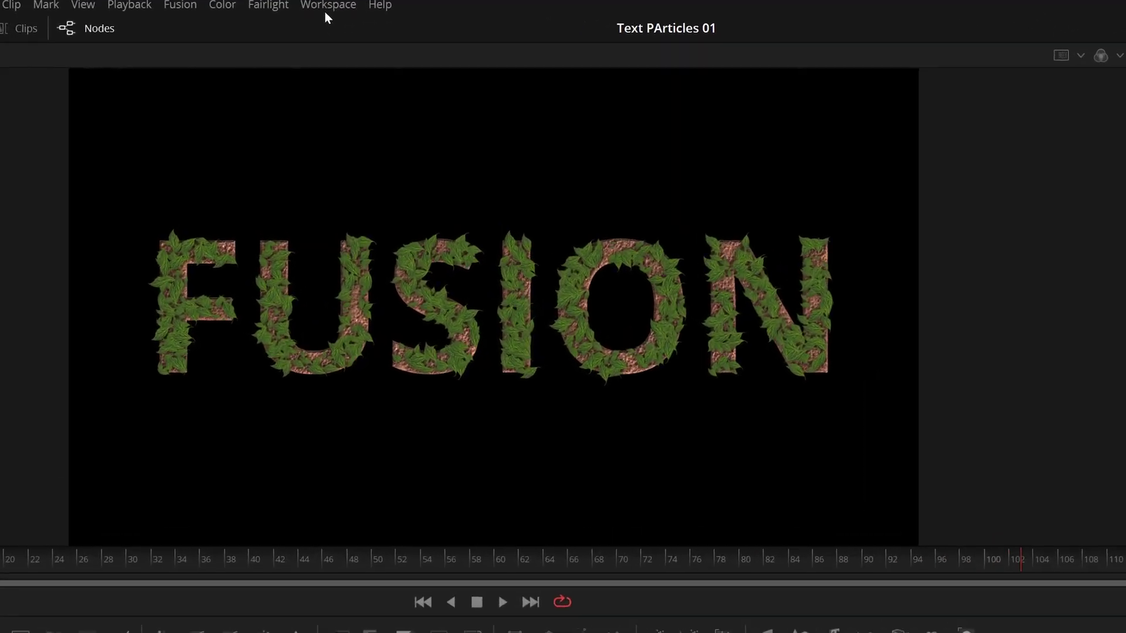
pyautogui.click(352, 17)
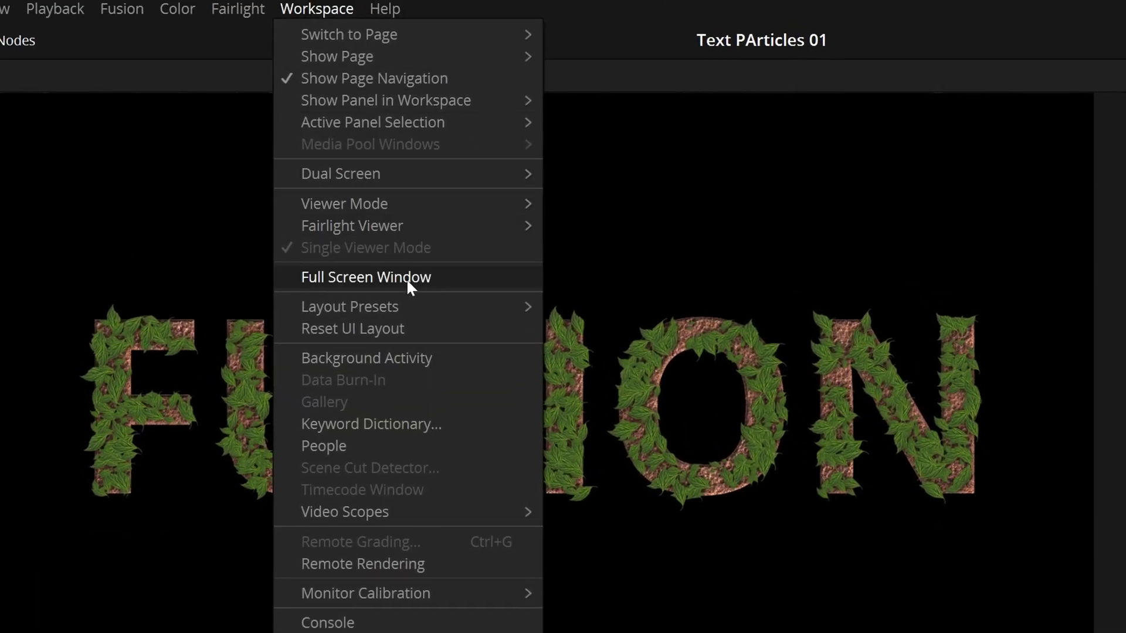
pyautogui.moveTo(409, 305)
pyautogui.moveTo(716, 364)
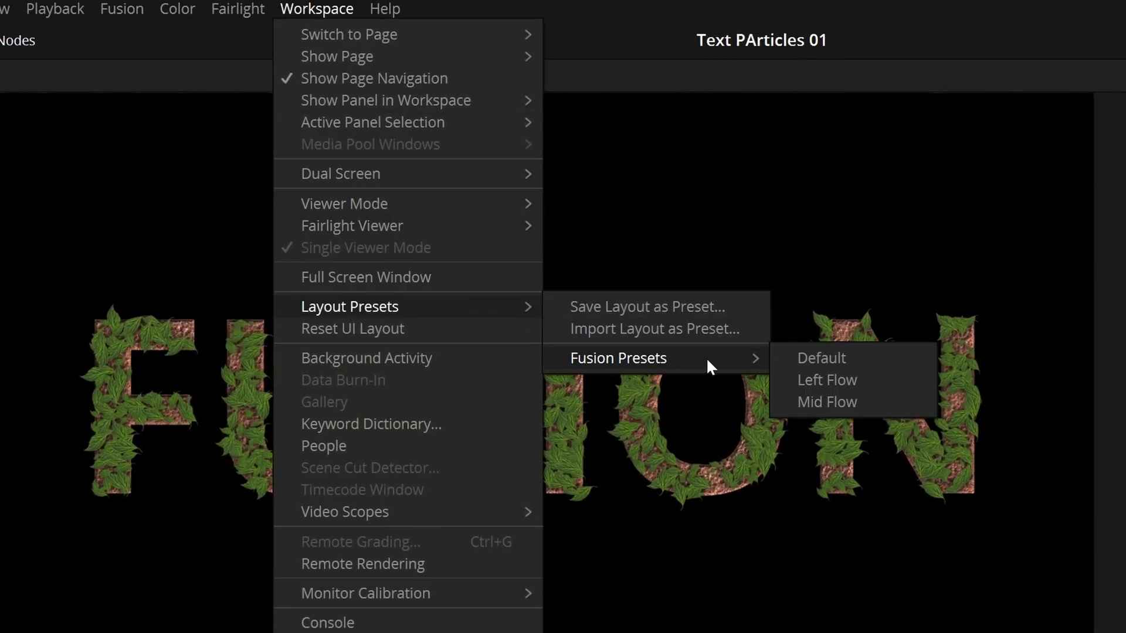
pyautogui.click(869, 402)
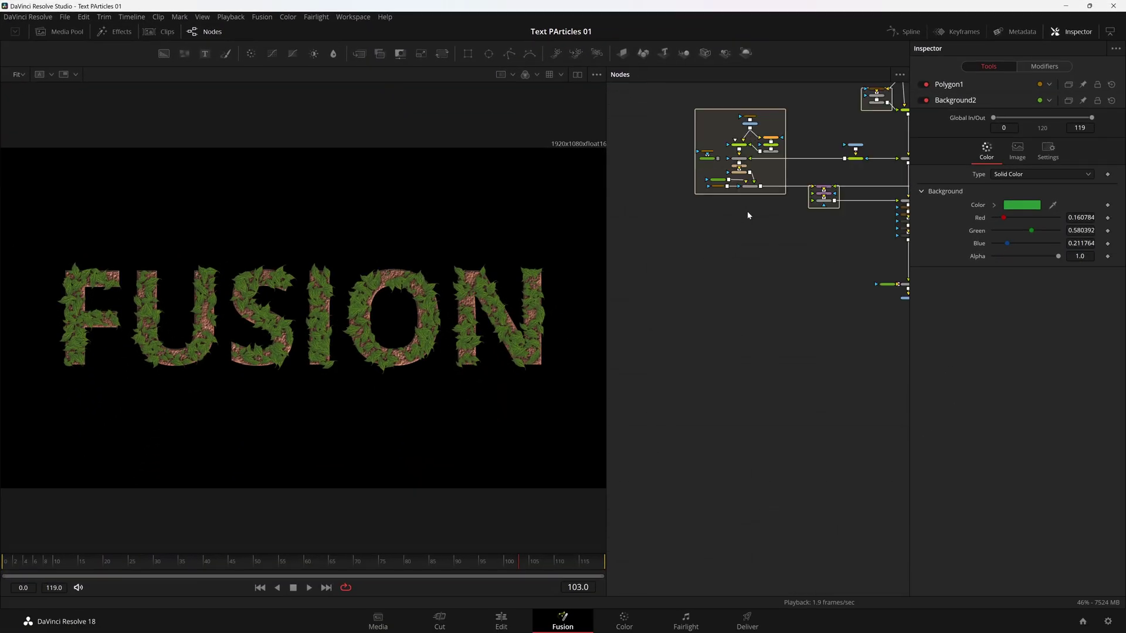
# Step: Widen the viewer by shifting its border with the node editor so the nodes take a narrow column
pyautogui.scroll(2, 748, 215)
pyautogui.moveTo(604, 270); pyautogui.dragTo(833, 279)
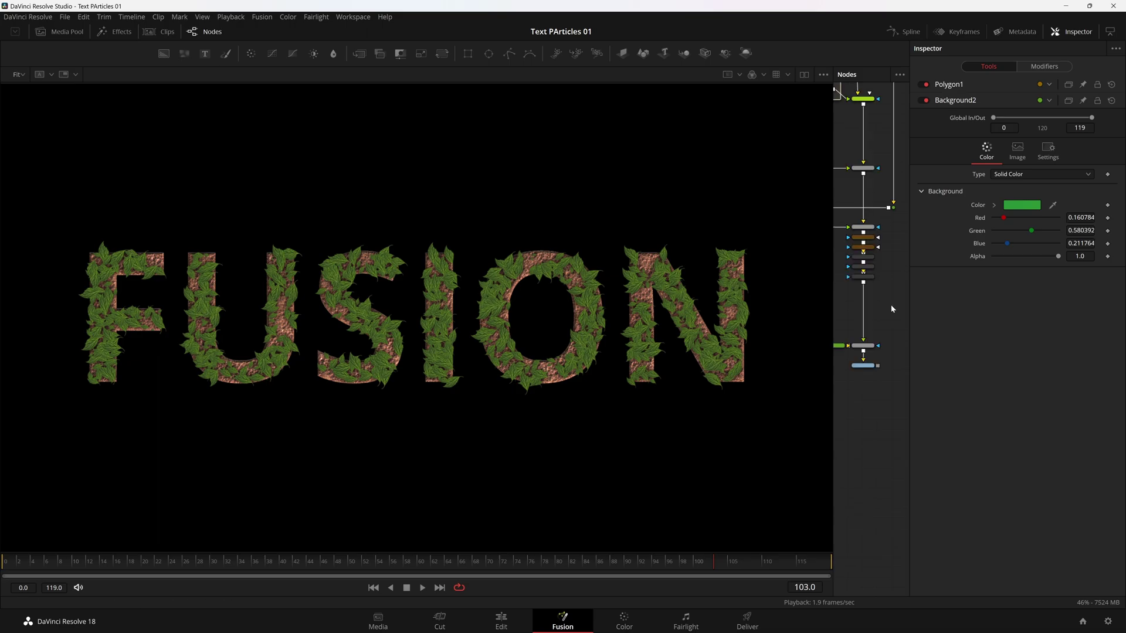
pyautogui.scroll(1, 890, 304)
pyautogui.scroll(1, 890, 305)
pyautogui.moveTo(868, 298); pyautogui.dragTo(893, 294)
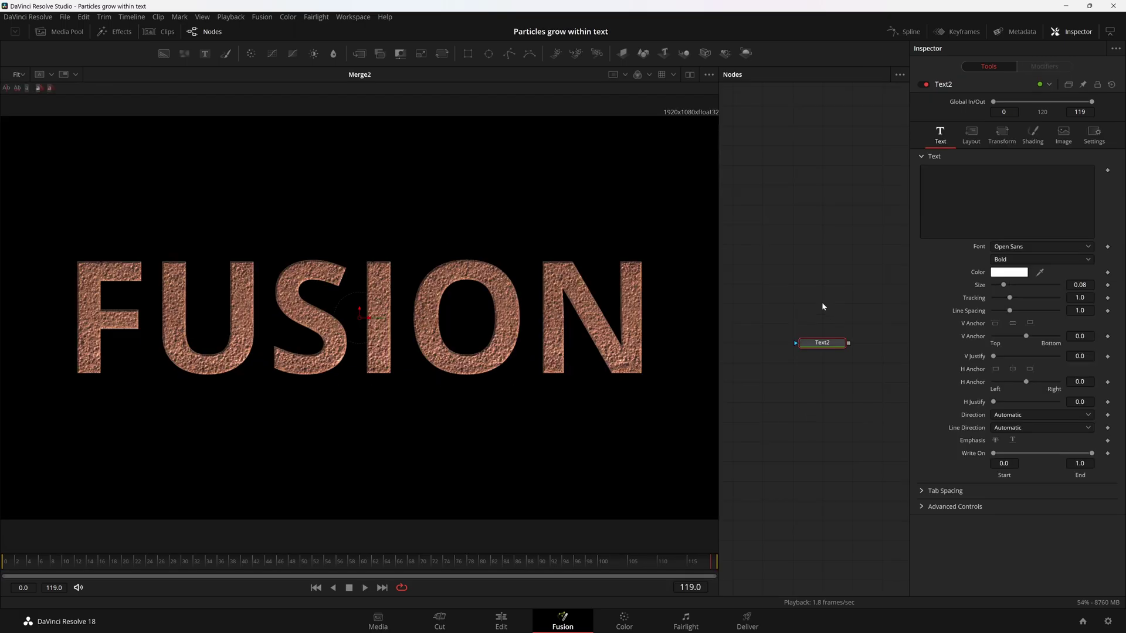
pyautogui.hotkey('shift', 'space')
pyautogui.press('Escape')
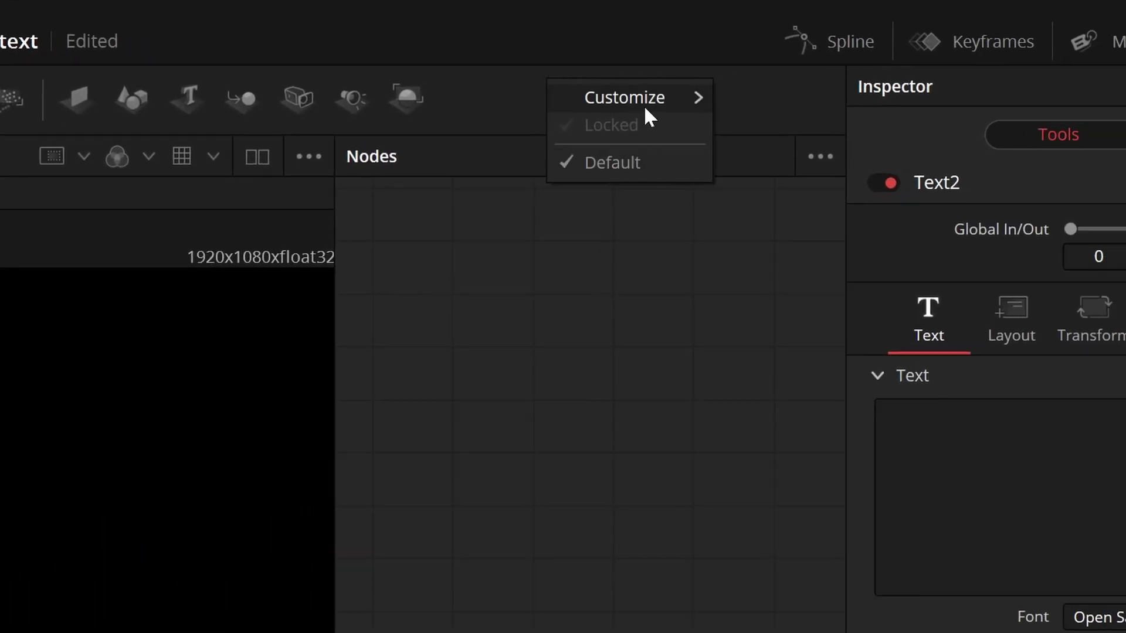
pyautogui.moveTo(661, 94)
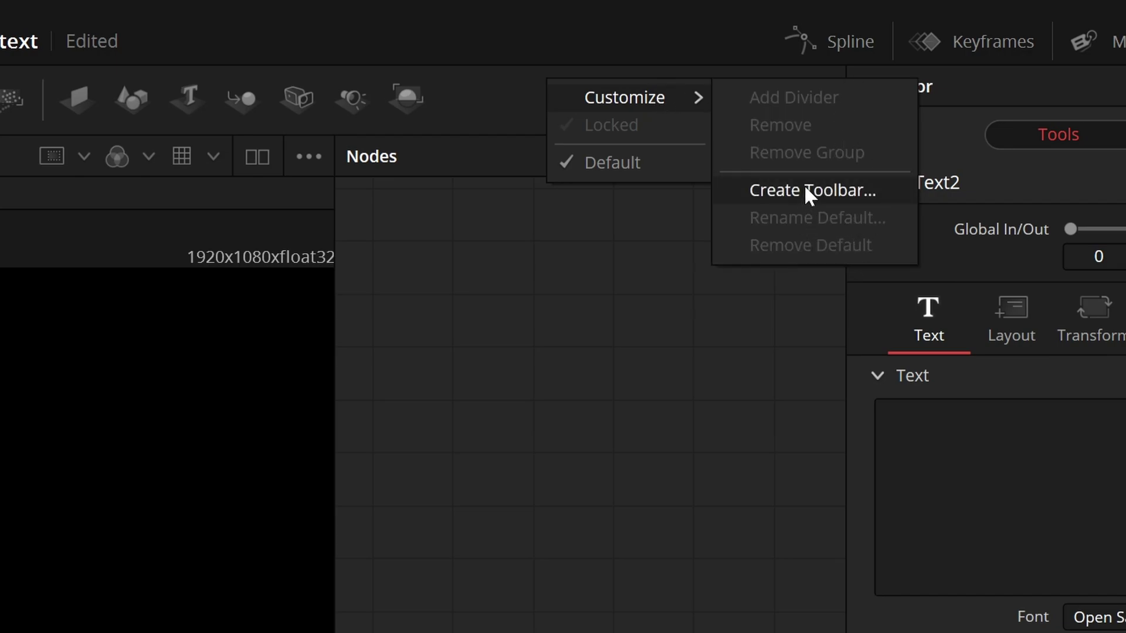
pyautogui.click(505, 125)
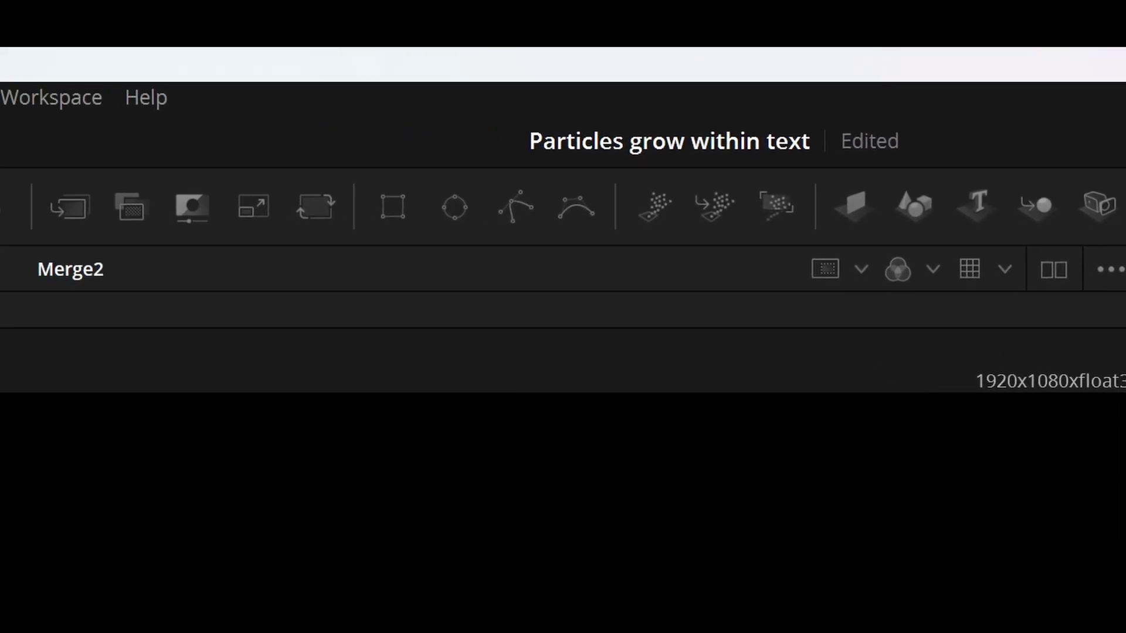
# Step: Hide the Fusion toolbar and show it again
pyautogui.click(109, 62)
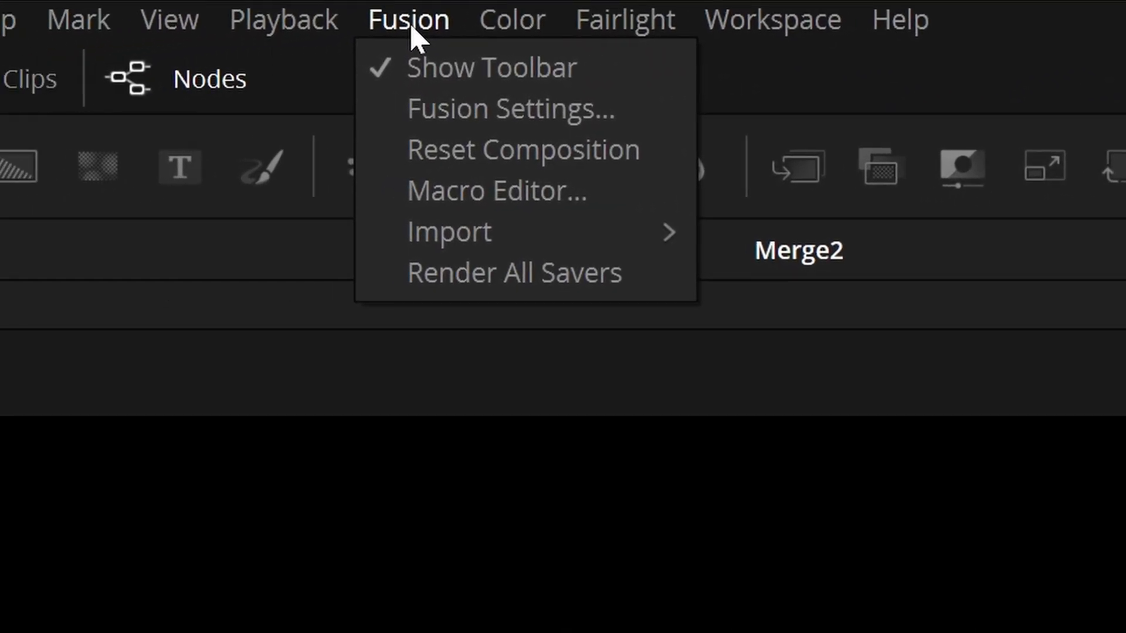
pyautogui.click(444, 69)
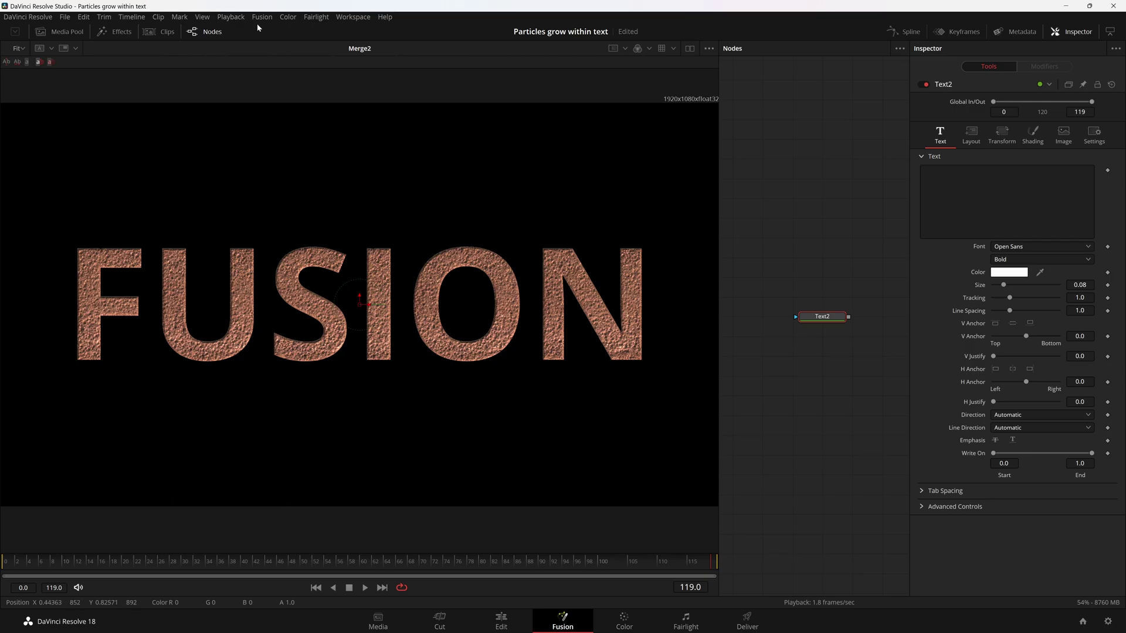
pyautogui.click(262, 17)
pyautogui.click(287, 30)
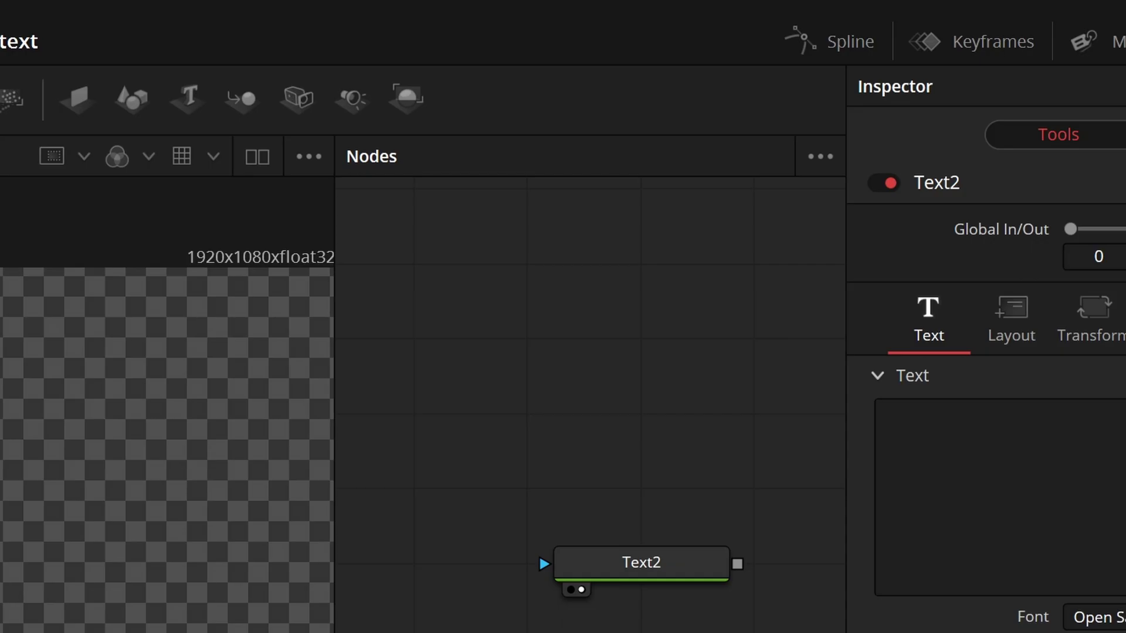
# Step: Enter FUSION as the text of the Text2 node and enlarge its size to 0.4335
pyautogui.click(1056, 487)
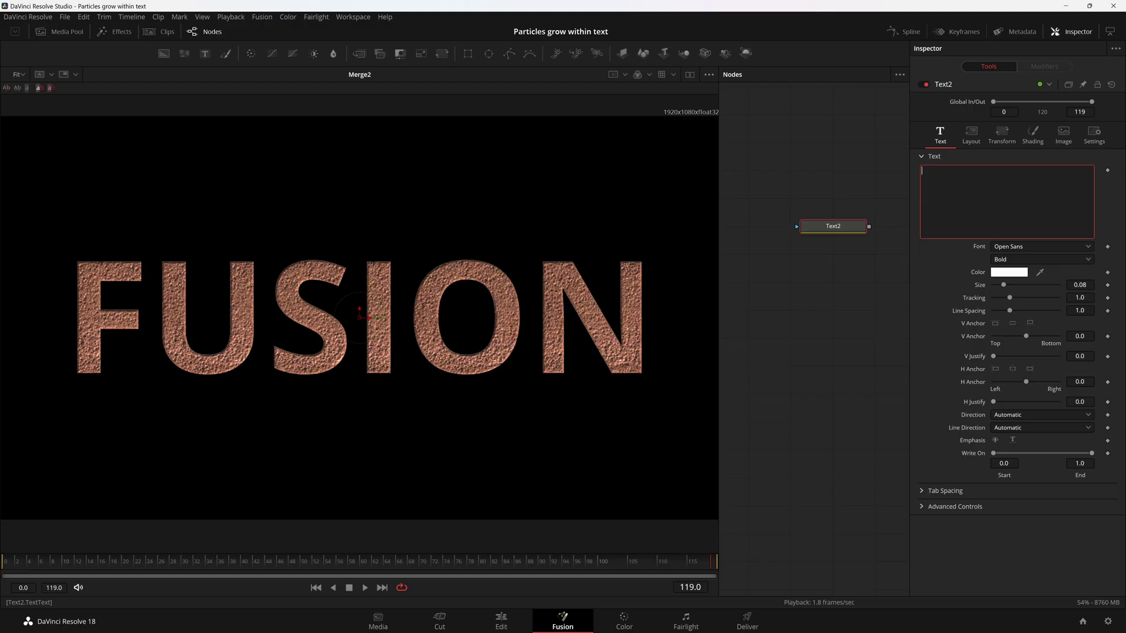
pyautogui.write('FUSION')
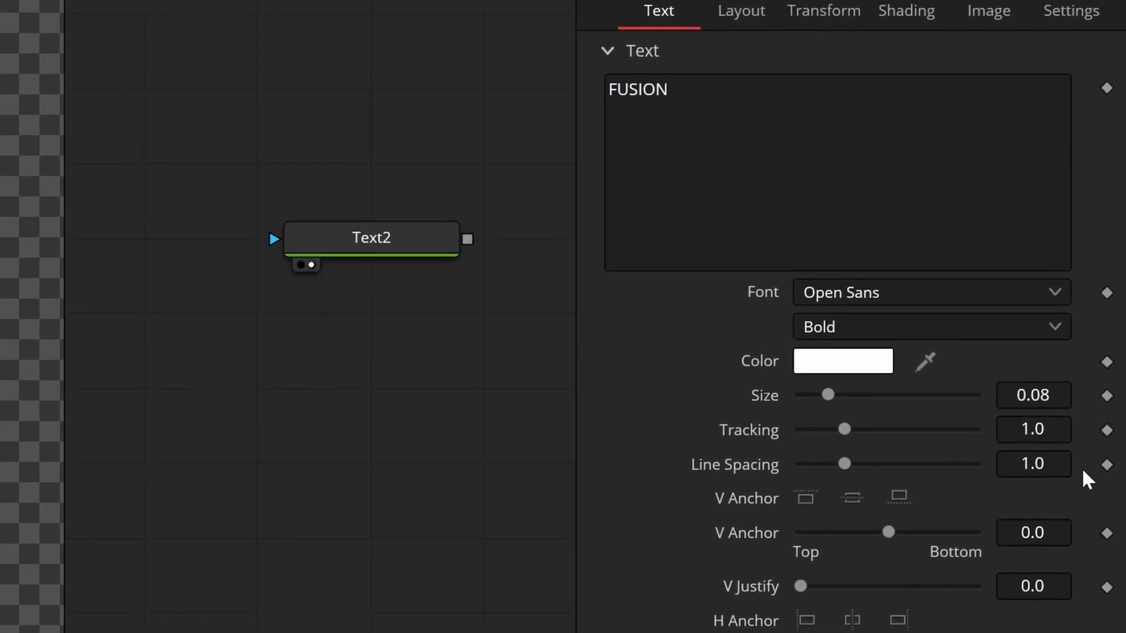
pyautogui.moveTo(1034, 395); pyautogui.dragTo(1044, 395)
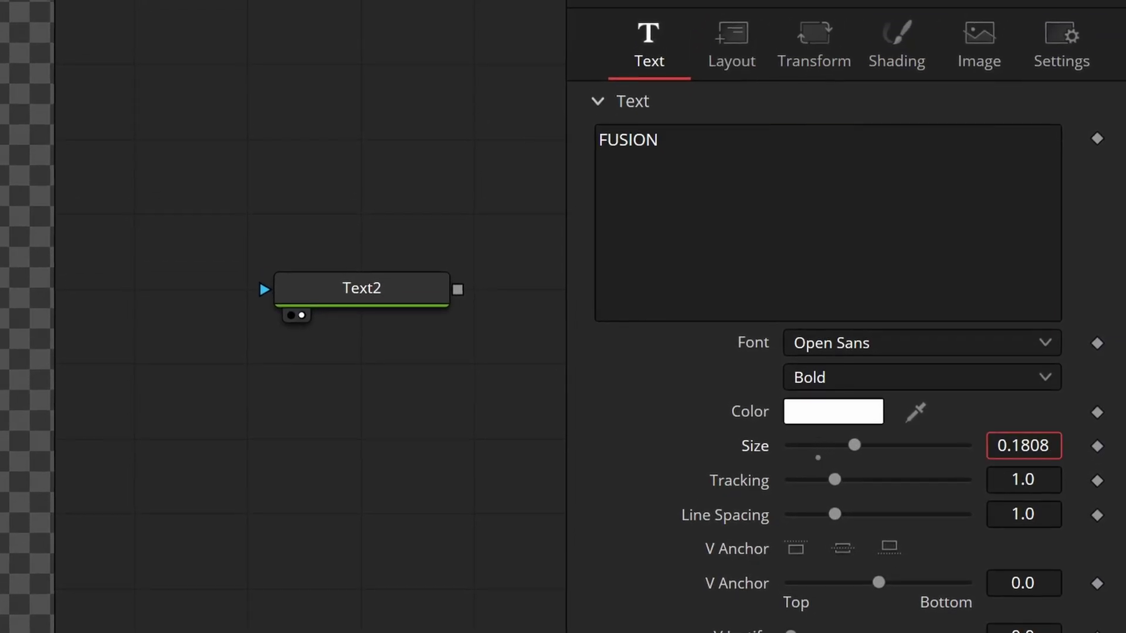
pyautogui.moveTo(1023, 446); pyautogui.dragTo(1067, 446)
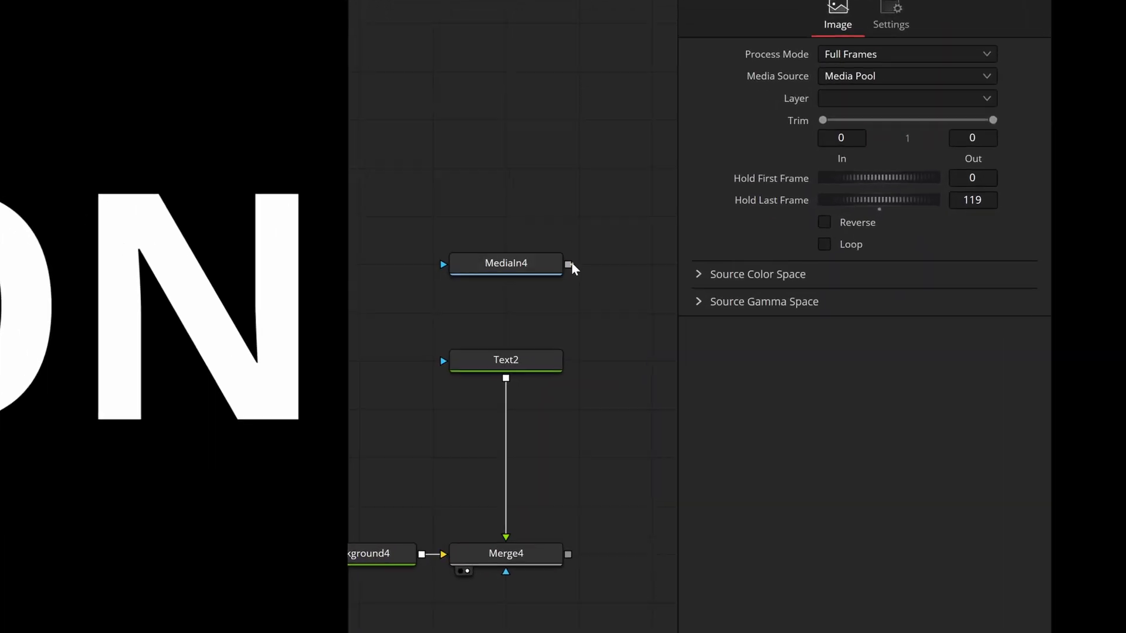
# Step: Try connecting the MediaIn4 image to the effect mask input of Text2, and disconnect it again
pyautogui.moveTo(846, 292); pyautogui.dragTo(880, 238)
pyautogui.moveTo(791, 11); pyautogui.dragTo(610, 432)
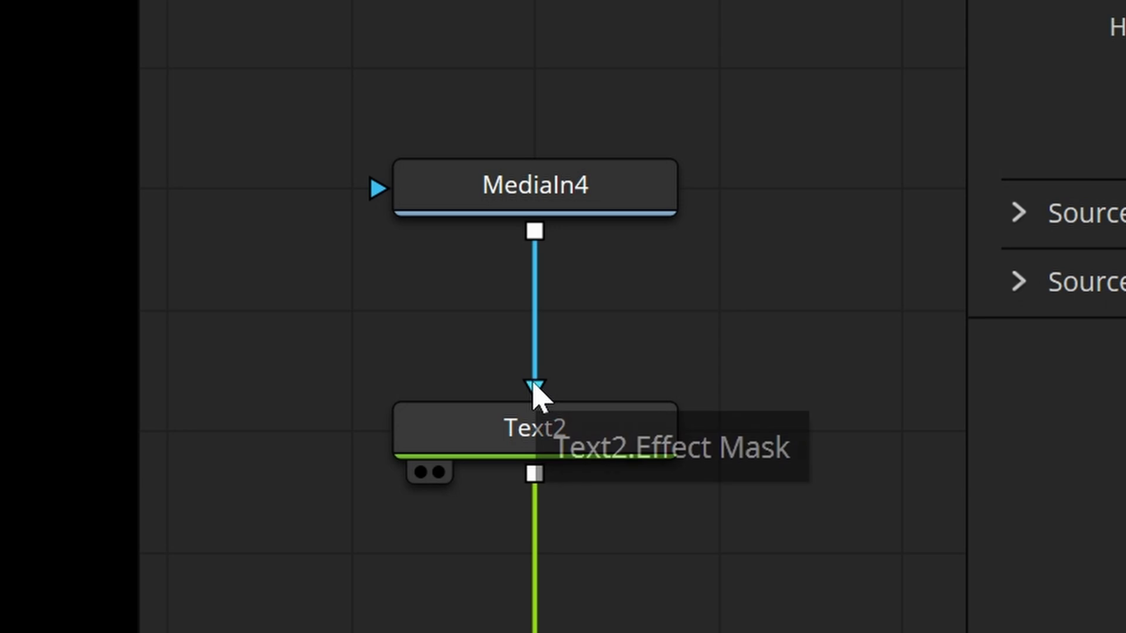
pyautogui.moveTo(532, 382); pyautogui.dragTo(626, 384)
# Step: Fill the Text2 lettering through its shading with an Image type, using MediaIn4 as the tool source
pyautogui.click(632, 438)
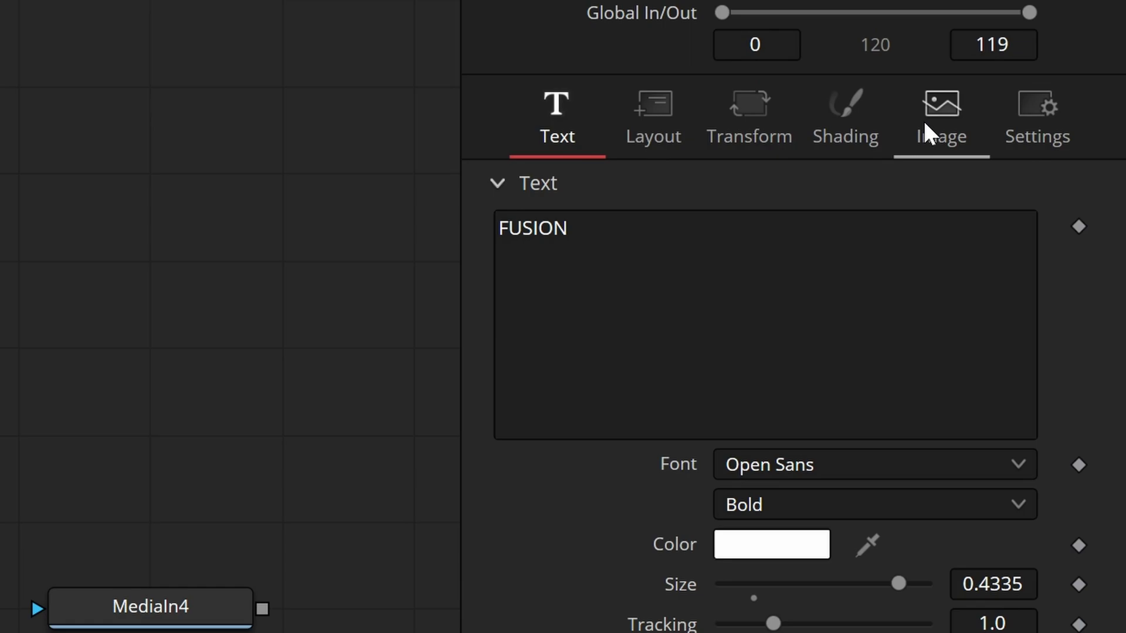
pyautogui.click(923, 120)
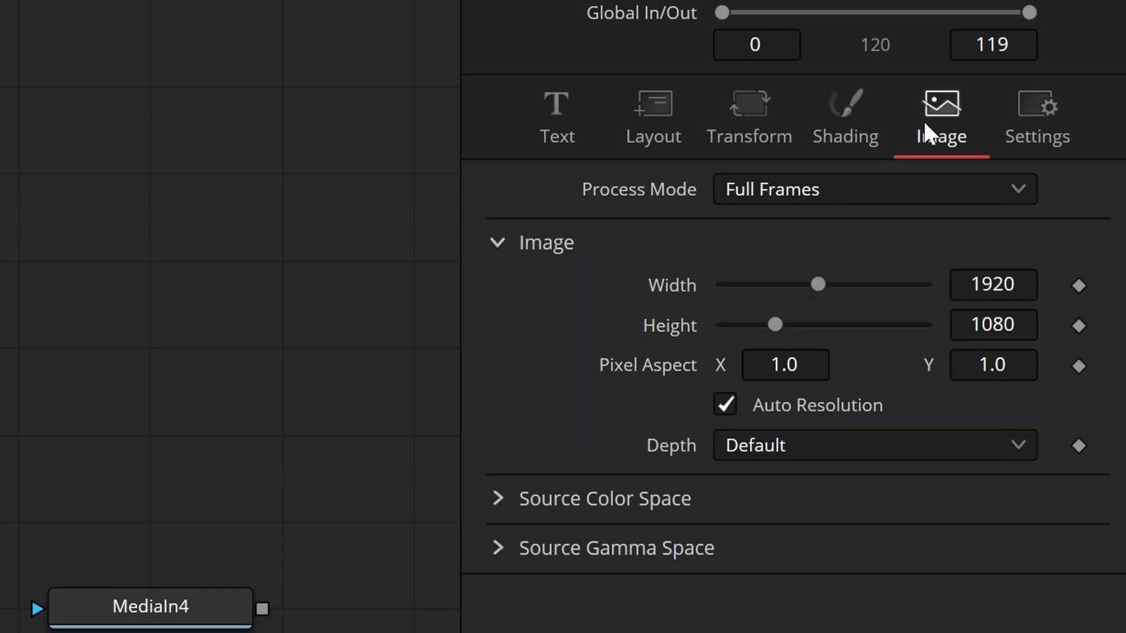
pyautogui.click(843, 136)
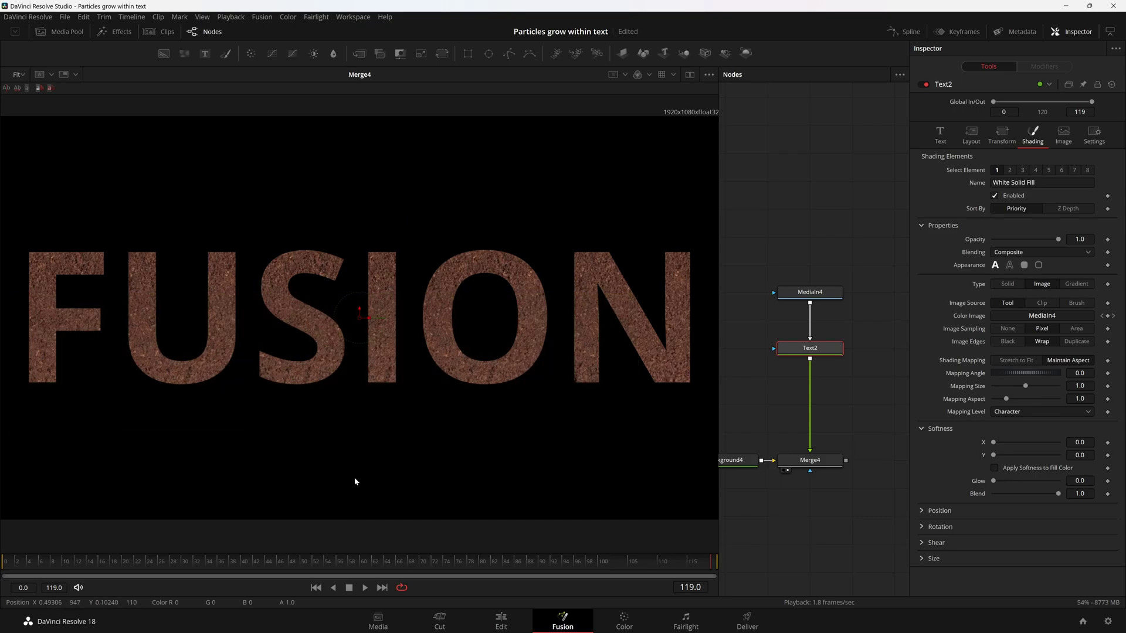
# Step: Set the image mapping angle of the Text2 shading to 100 and its mapping size to 0.45
pyautogui.click(780, 296)
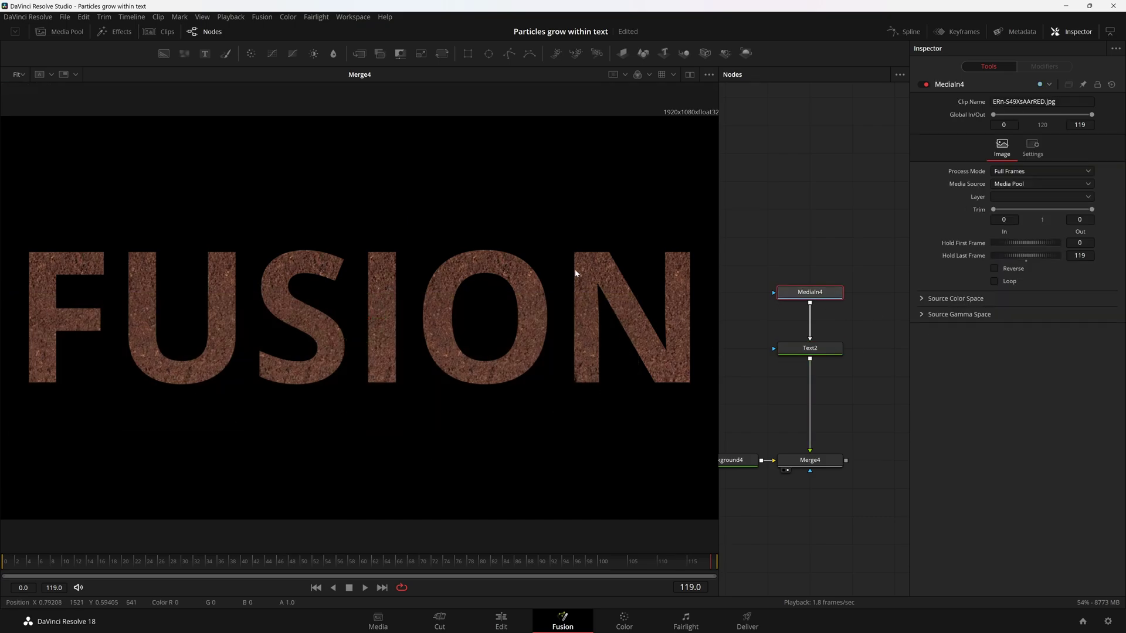
pyautogui.click(823, 350)
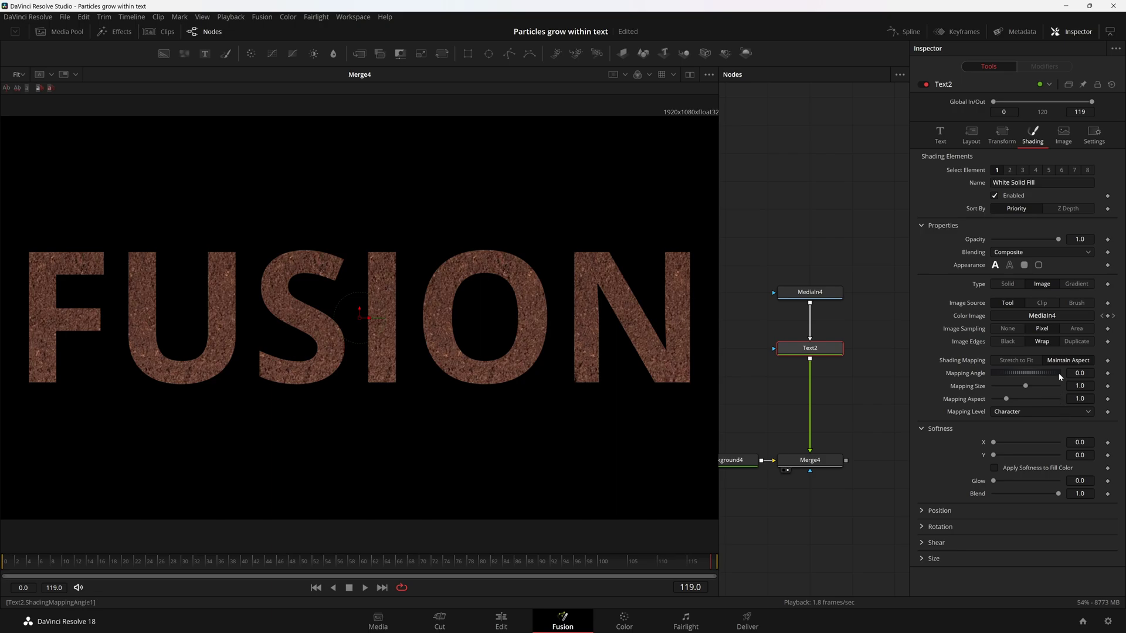
pyautogui.moveTo(1026, 373); pyautogui.dragTo(1046, 373)
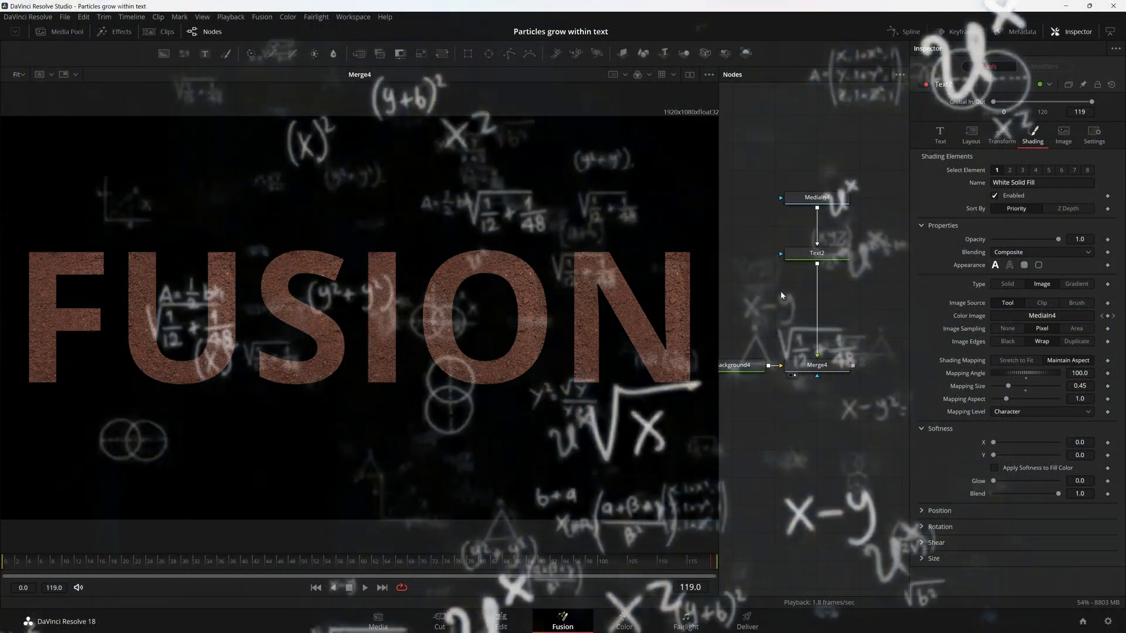
# Step: Add an unconnected Create Bump Map node and place it below Merge4 in the node graph
pyautogui.hotkey('shift', 'space')
pyautogui.write('cre')
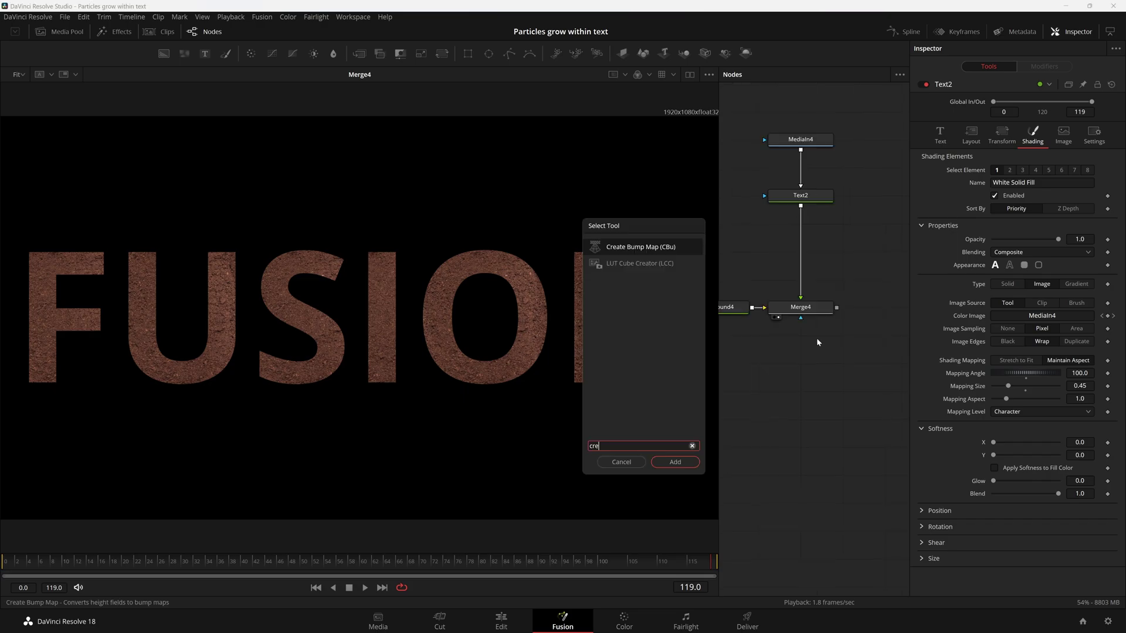
pyautogui.press('Return')
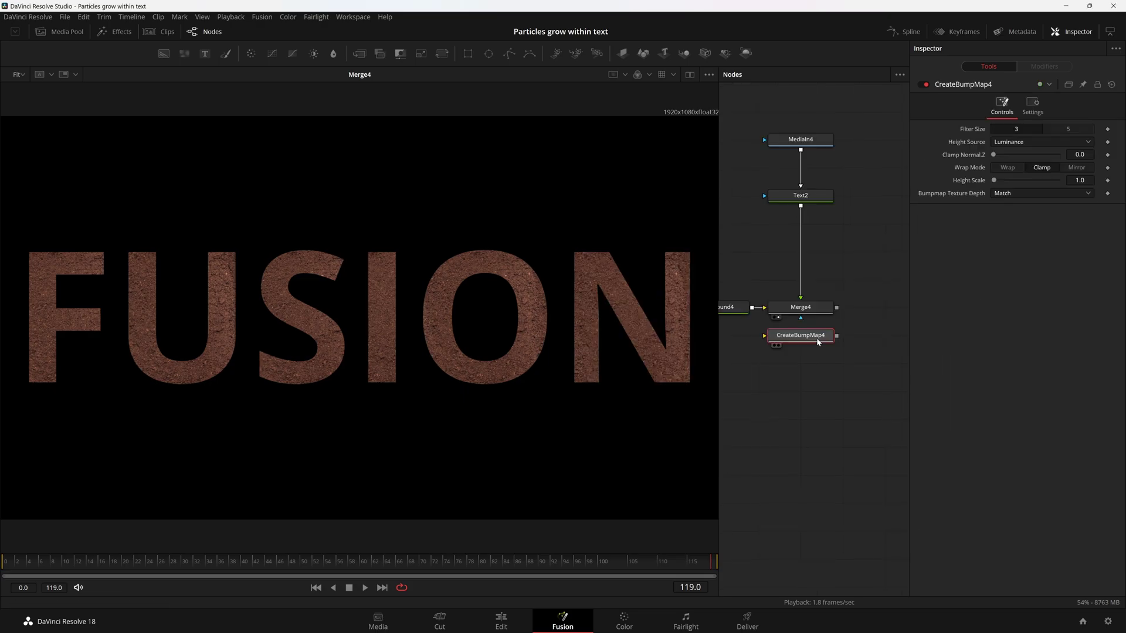
pyautogui.moveTo(818, 342); pyautogui.dragTo(818, 398)
pyautogui.hotkey('shift', 'space')
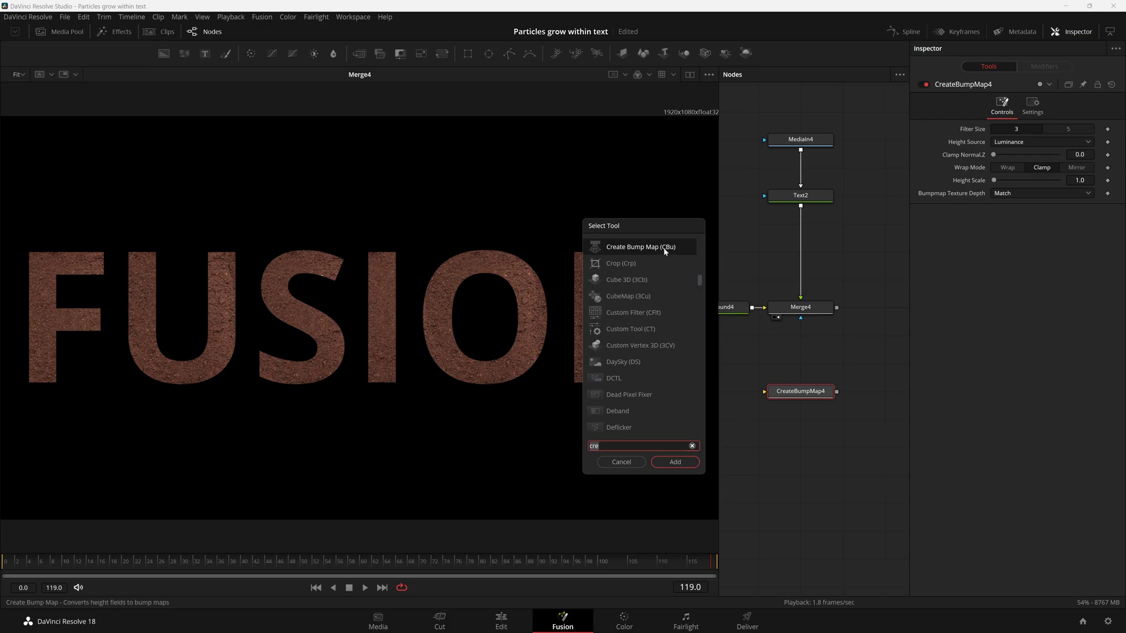
pyautogui.press('BackSpace')
pyautogui.press('BackSpace')
pyautogui.press('BackSpace')
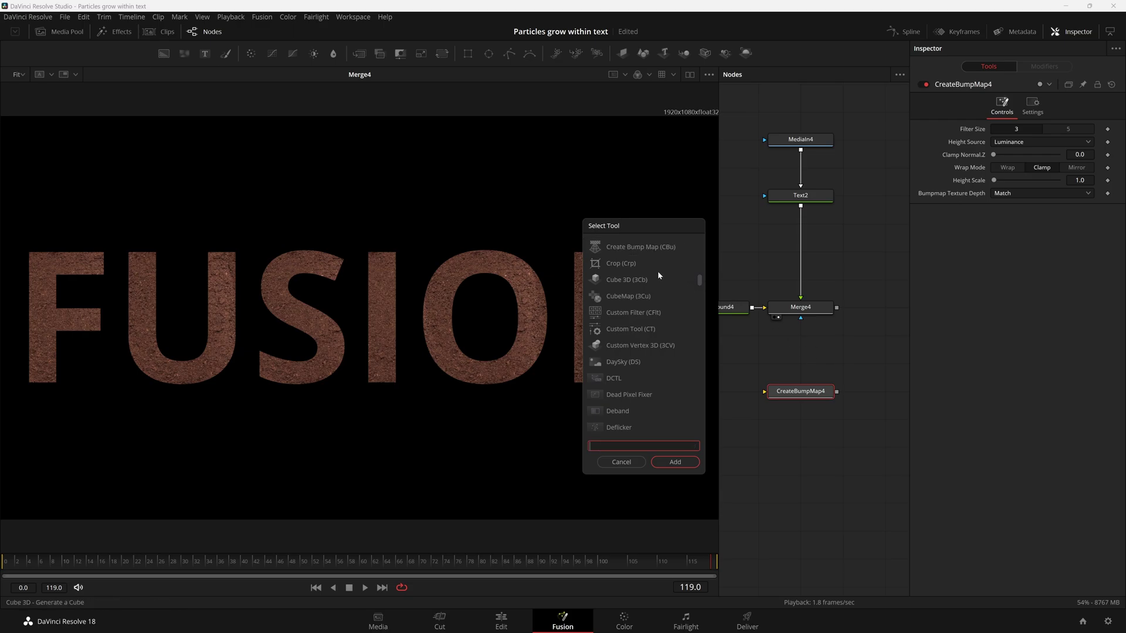
pyautogui.write('xf')
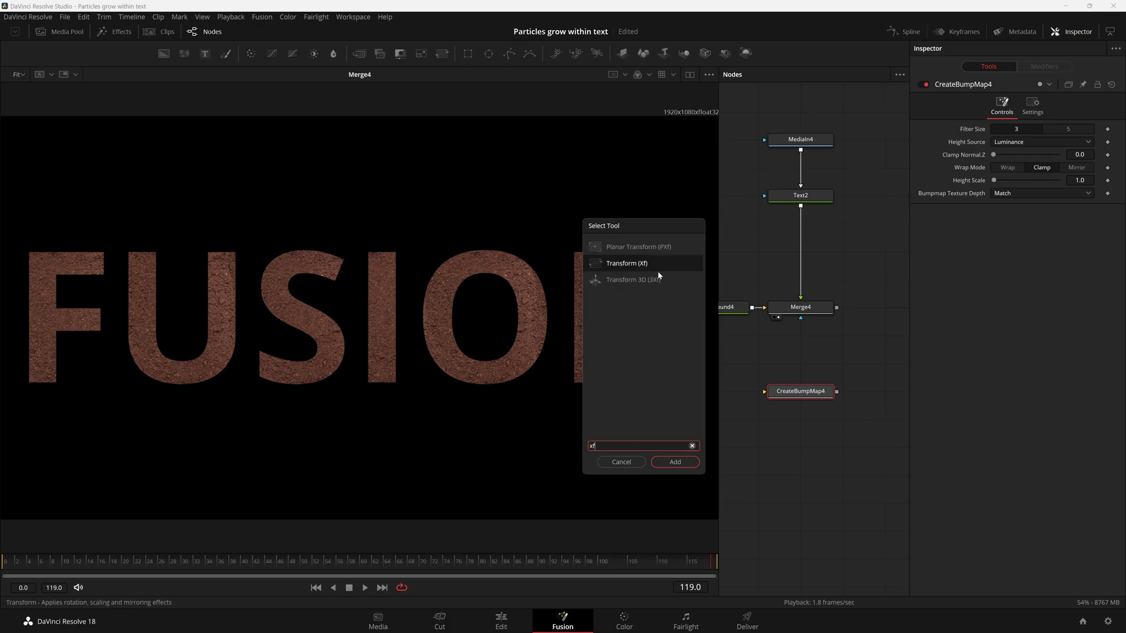
pyautogui.press('BackSpace')
pyautogui.press('BackSpace')
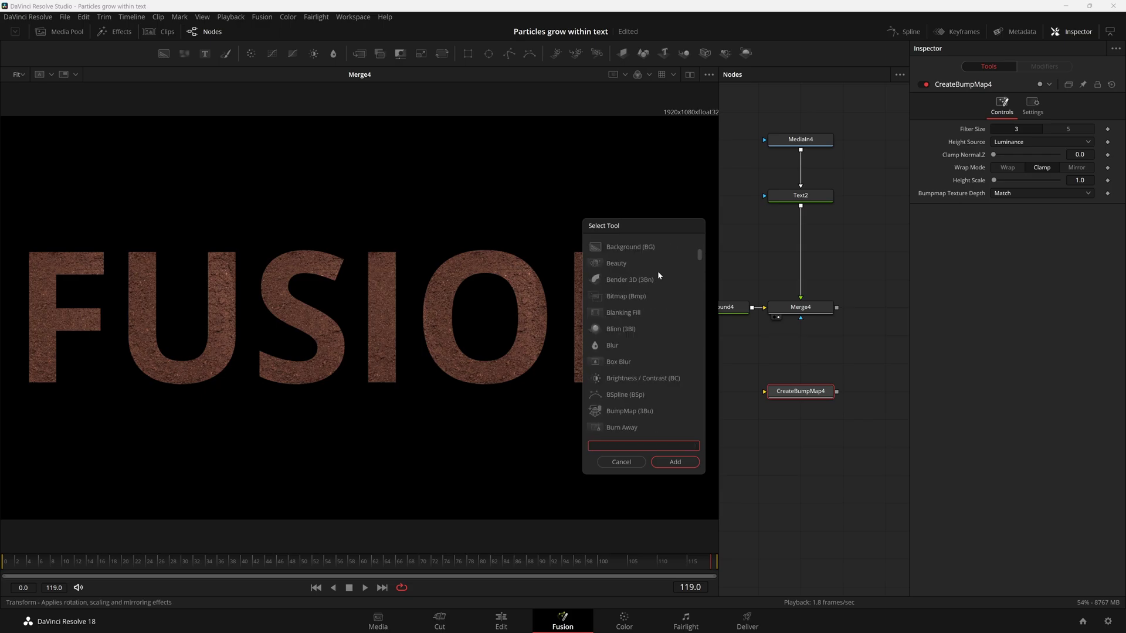
pyautogui.click(631, 461)
# Step: Connect the Text2 output to CreateBumpMap4, place that node between Text2 and Background4, and show its result in the viewer
pyautogui.moveTo(801, 391); pyautogui.dragTo(846, 316)
pyautogui.moveTo(886, 245); pyautogui.dragTo(794, 298)
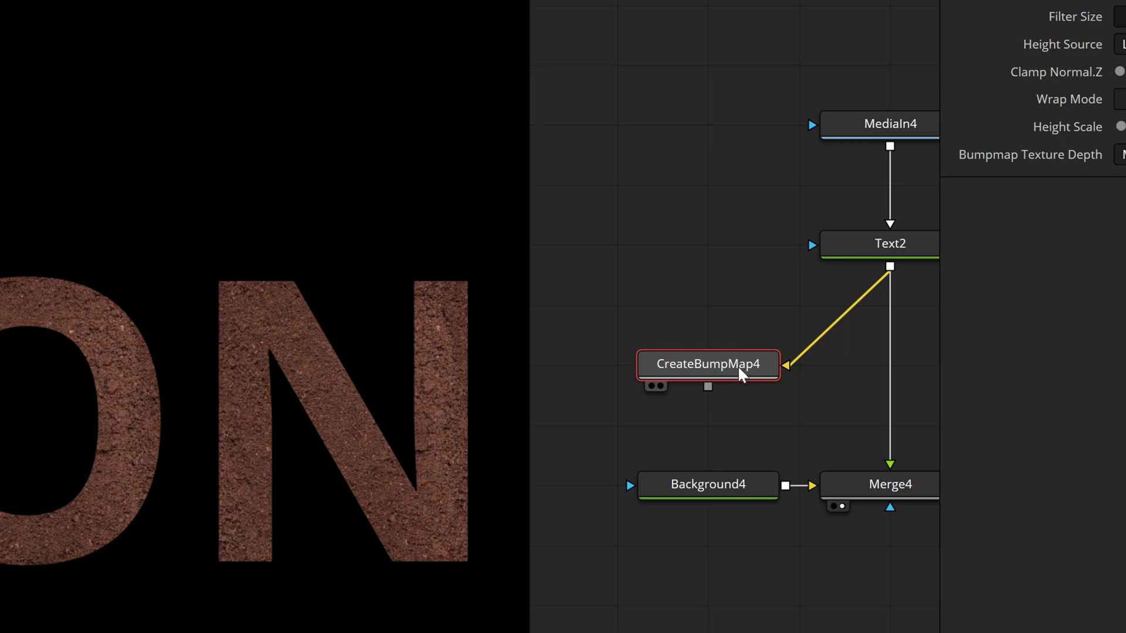
pyautogui.press('1')
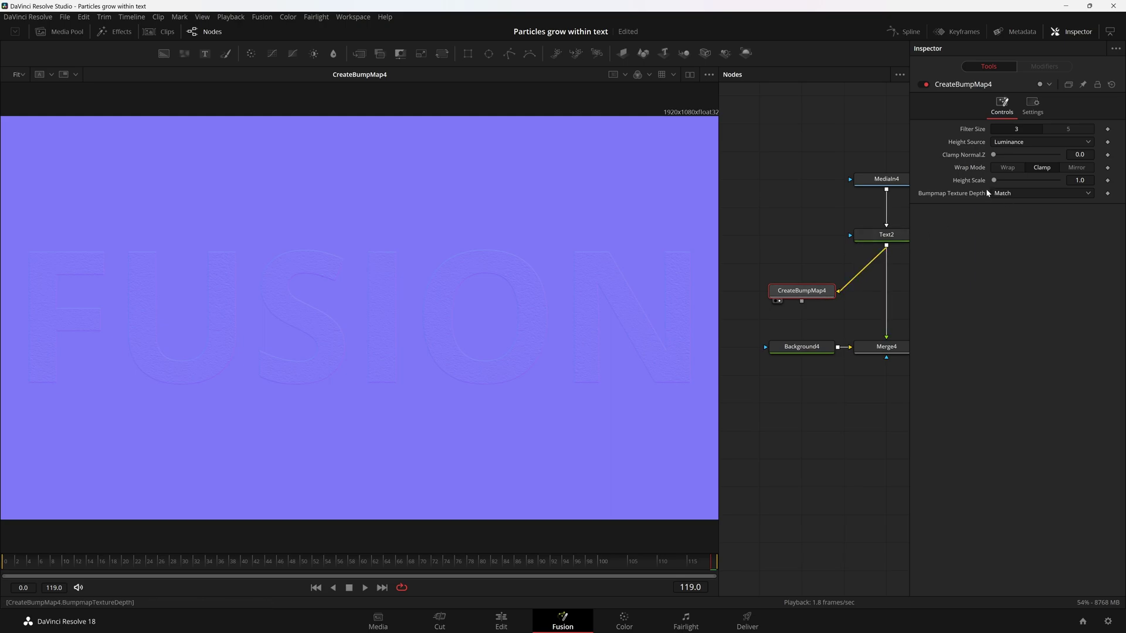
# Step: Set the height scale of CreateBumpMap4 to 98.43 and examine the bump texture up close on the lettering
pyautogui.moveTo(995, 180); pyautogui.dragTo(1051, 181)
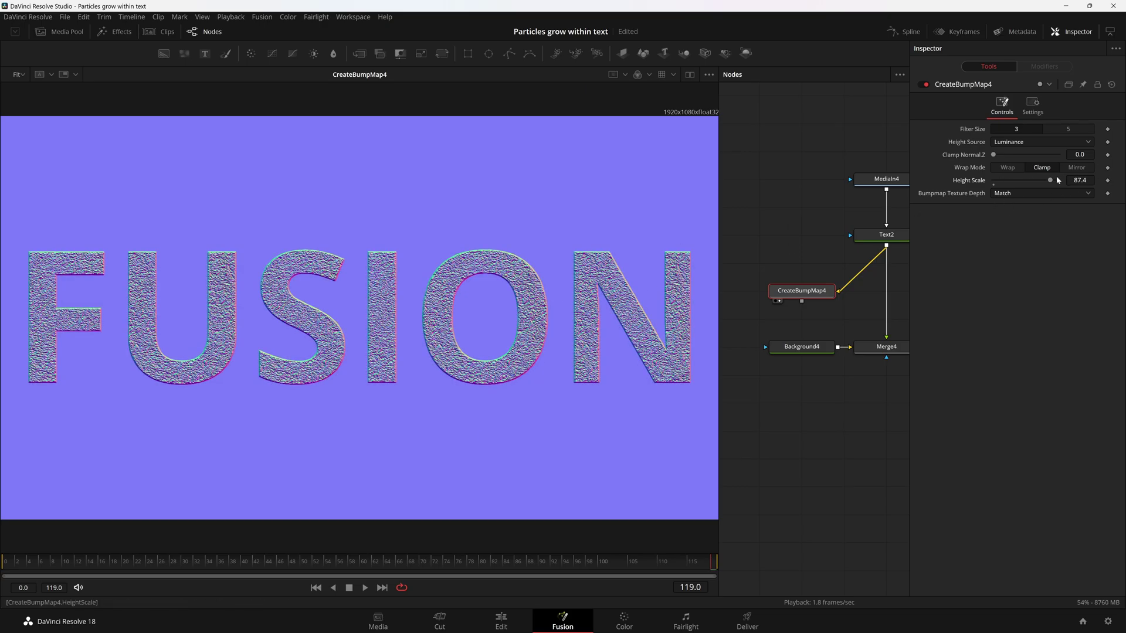
pyautogui.moveTo(1003, 194); pyautogui.dragTo(1058, 194)
pyautogui.scroll(6, 563, 301)
pyautogui.moveTo(563, 301); pyautogui.dragTo(293, 291)
pyautogui.scroll(-2, 311, 291)
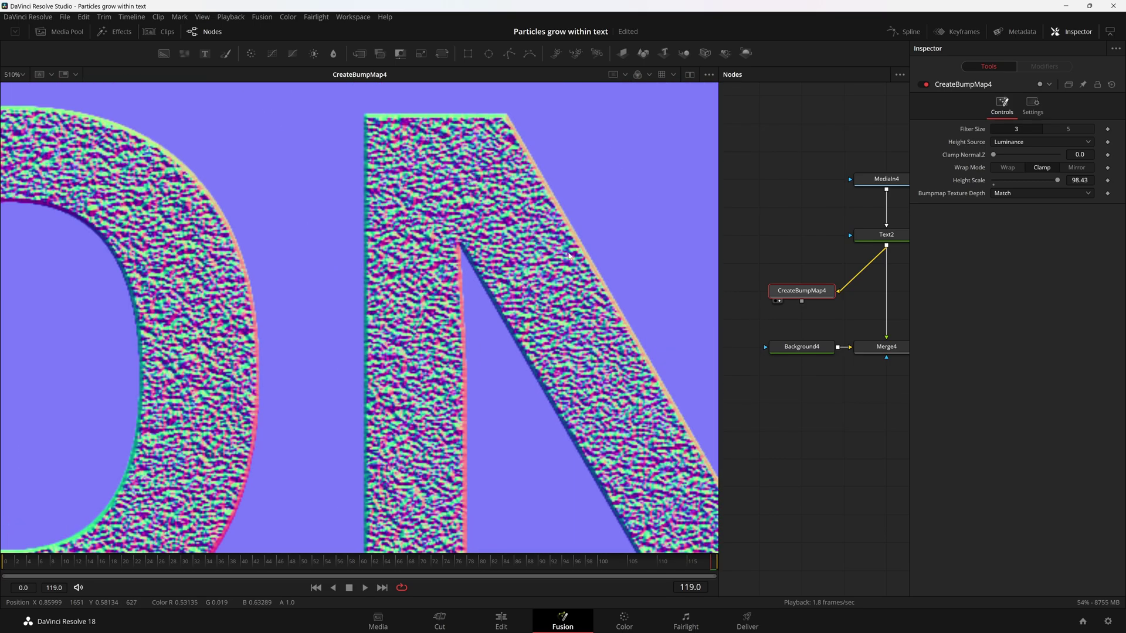
# Step: Insert a Brightness/Contrast node between MediaIn4 and Text2 with gamma 1.44 and contrast 0.25, checking the bump map result
pyautogui.click(864, 189)
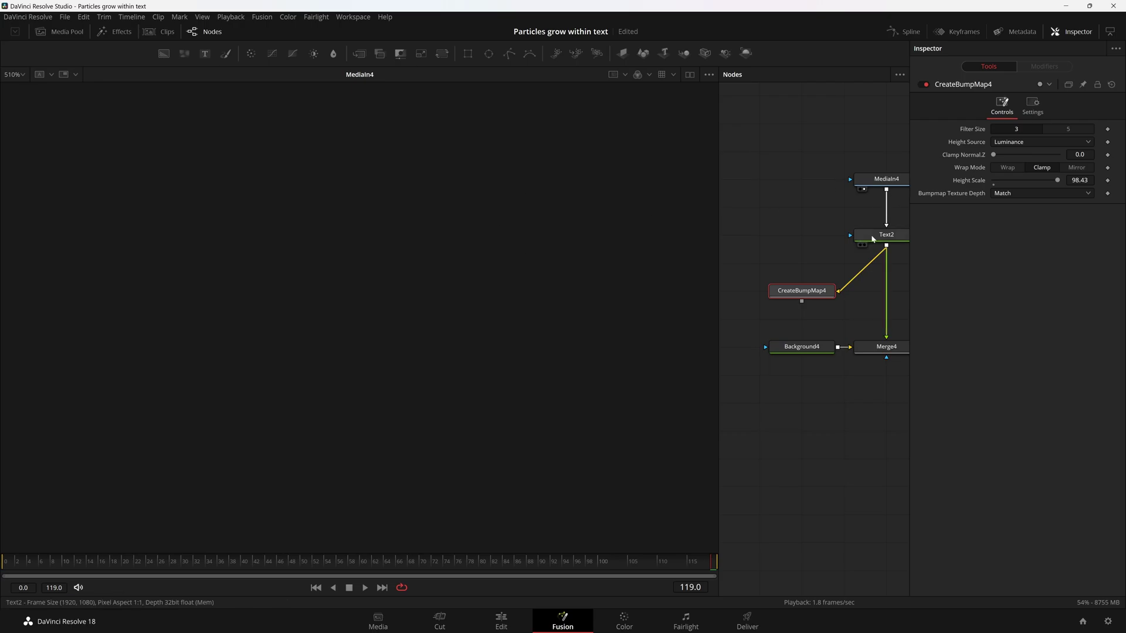
pyautogui.click(862, 245)
pyautogui.click(775, 300)
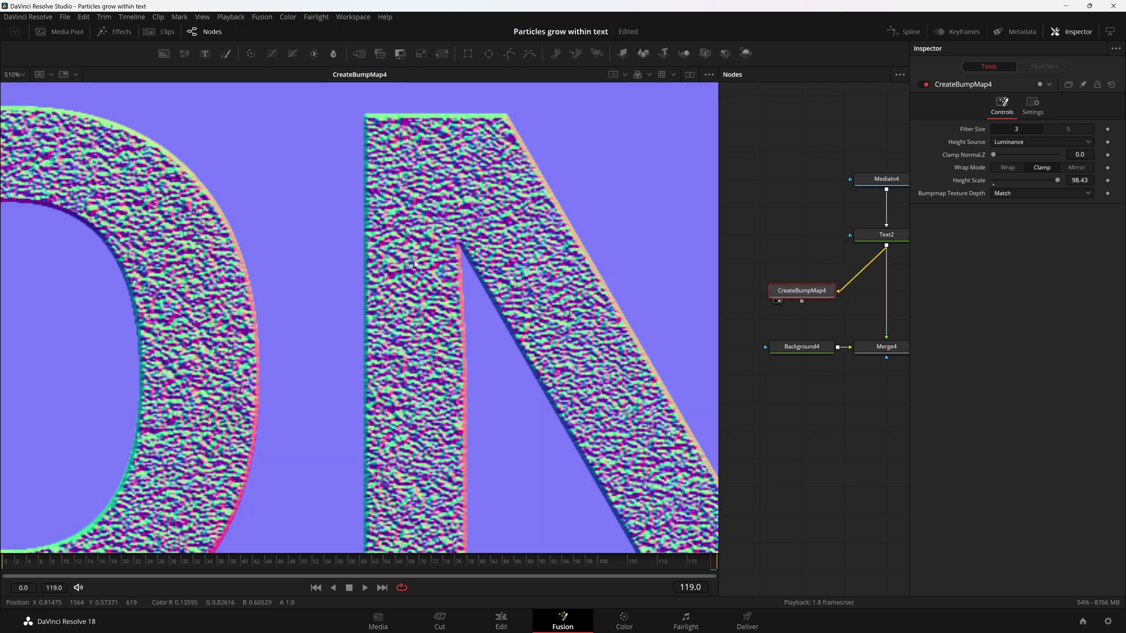
pyautogui.moveTo(847, 237); pyautogui.dragTo(766, 355)
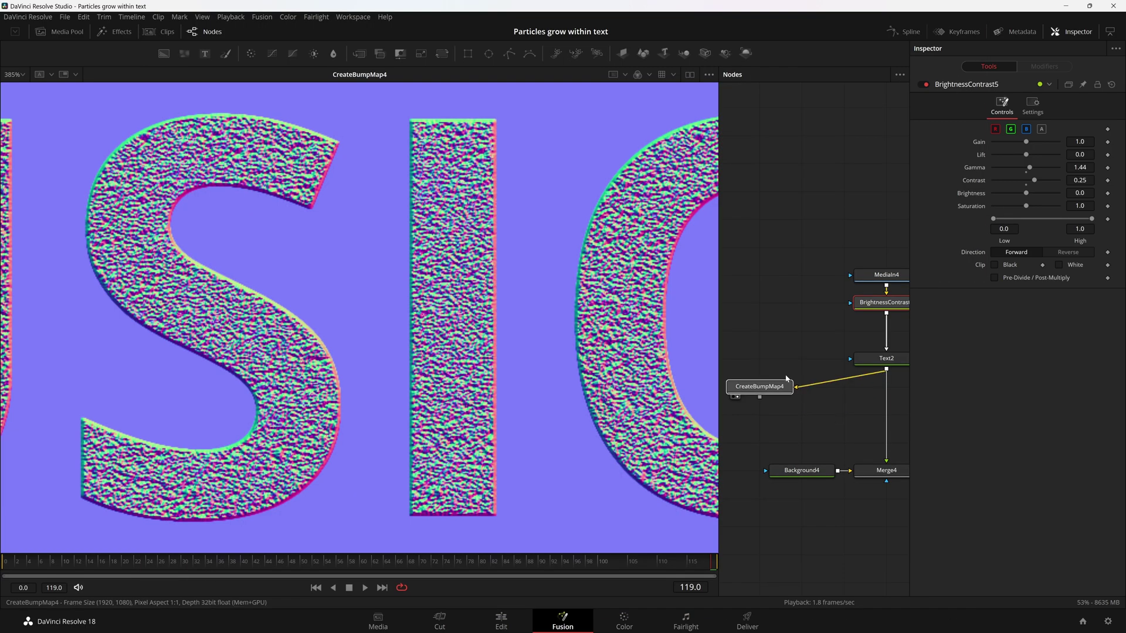
pyautogui.click(782, 384)
pyautogui.click(814, 351)
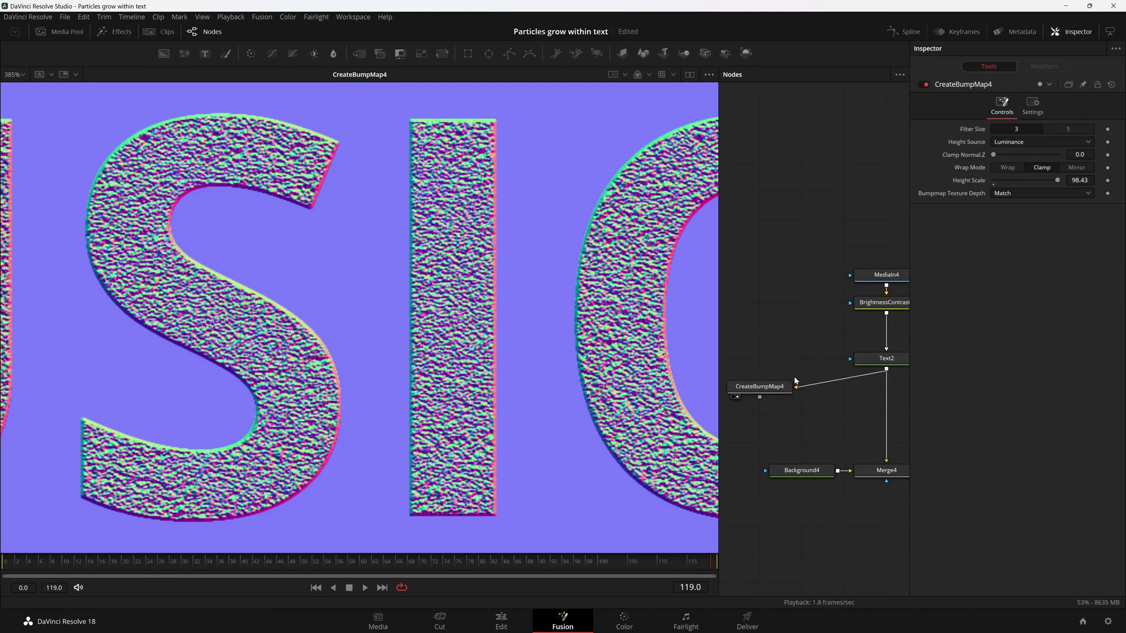
# Step: Insert a Blur node between Text2 and CreateBumpMap4
pyautogui.click(883, 359)
pyautogui.hotkey('shift', 'space')
pyautogui.write('bl')
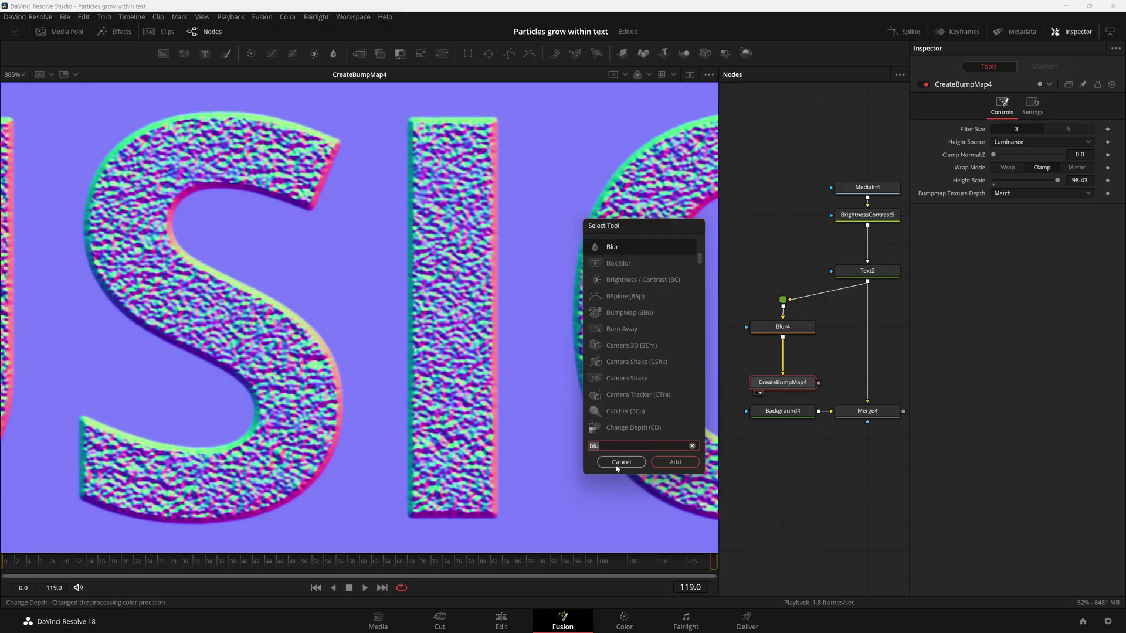
pyautogui.press('Return')
# Step: Insert an Erode/Dilate node between Blur4 and CreateBumpMap4 and show it in the viewer
pyautogui.click(798, 329)
pyautogui.hotkey('shift', 'space')
pyautogui.write('blu')
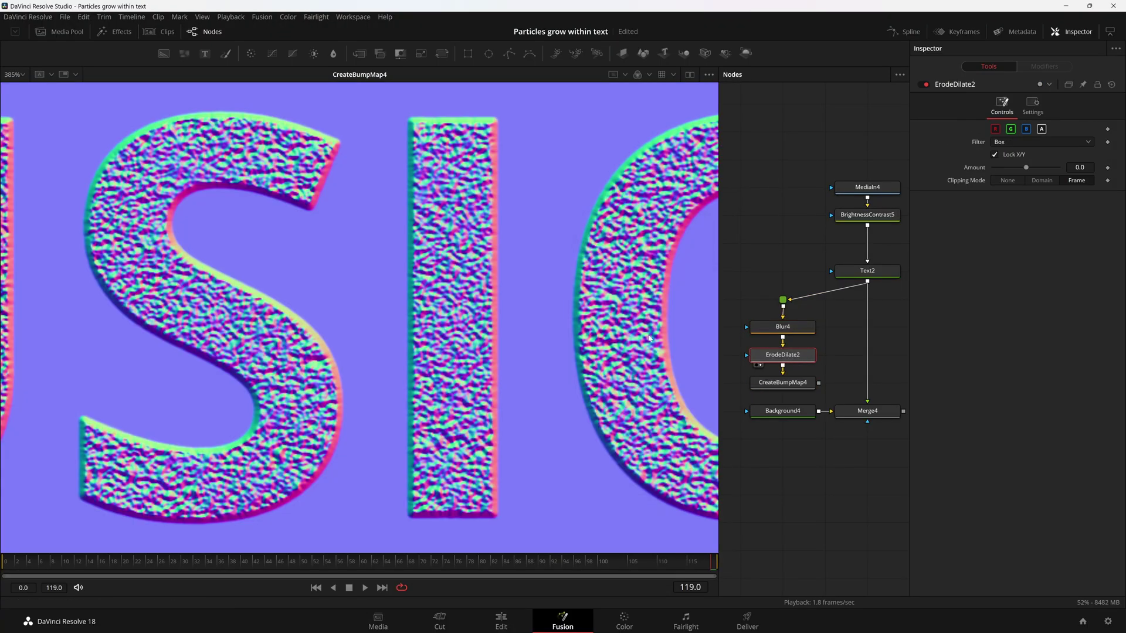
pyautogui.press('1')
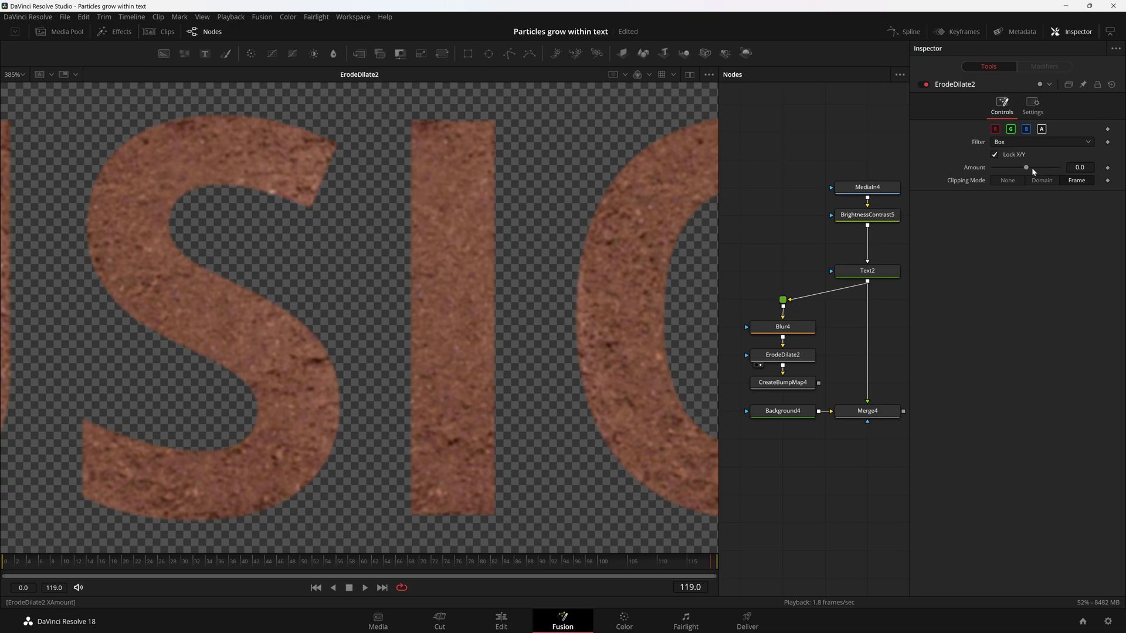
# Step: Set the ErodeDilate2 filter to Gaussian and its amount to -0.0026, judging the effect on the CreateBumpMap4 output
pyautogui.click(1048, 143)
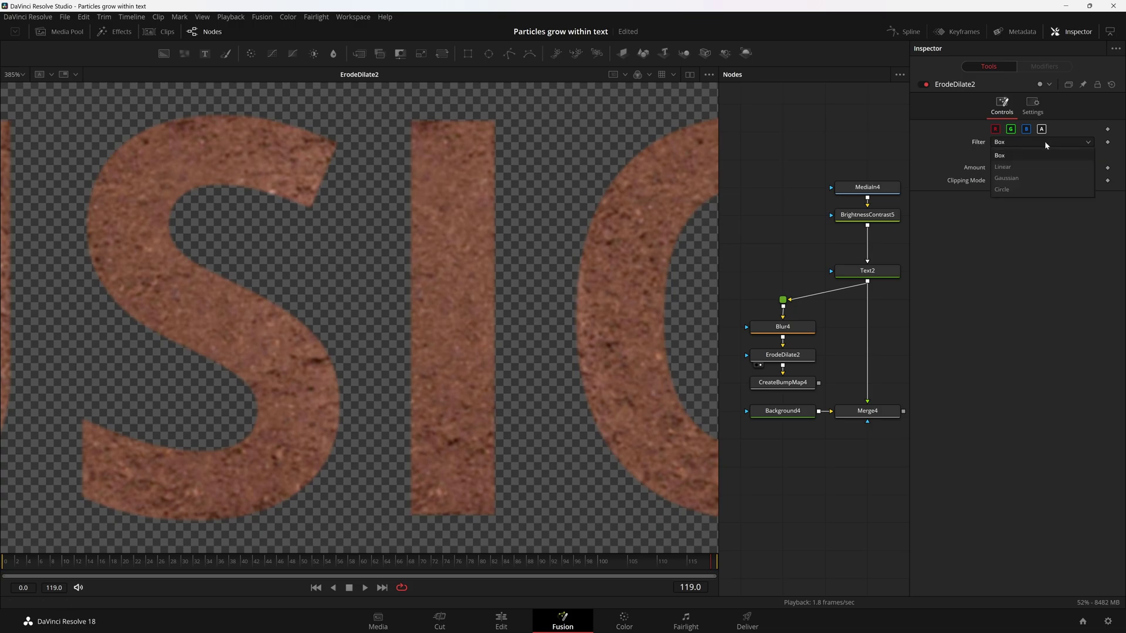
pyautogui.click(1031, 177)
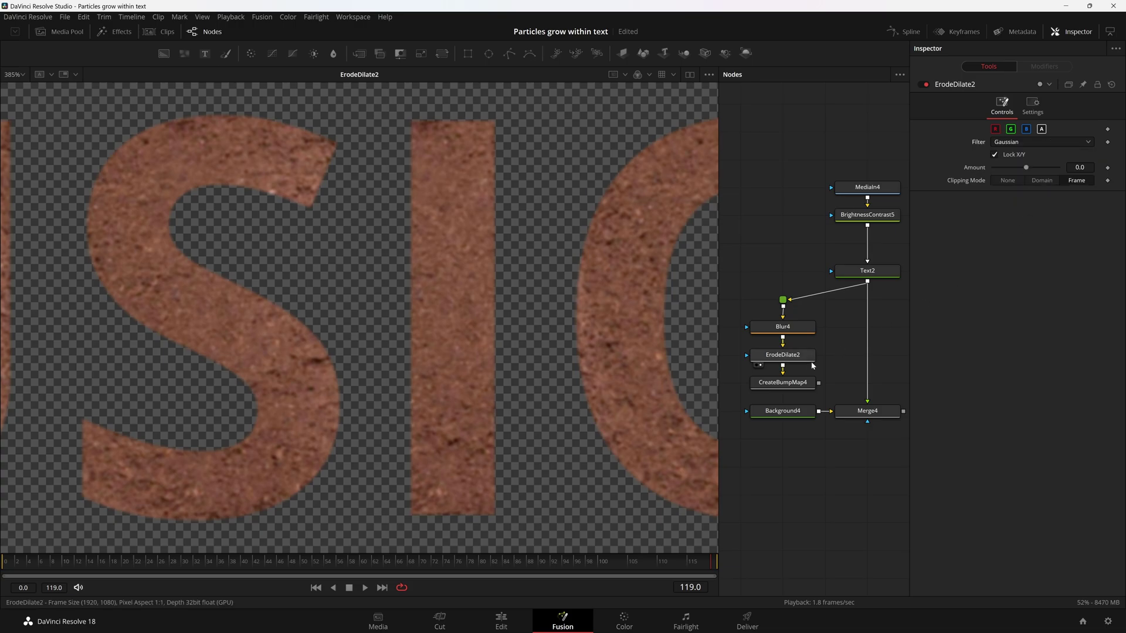
pyautogui.moveTo(1026, 167); pyautogui.dragTo(997, 167)
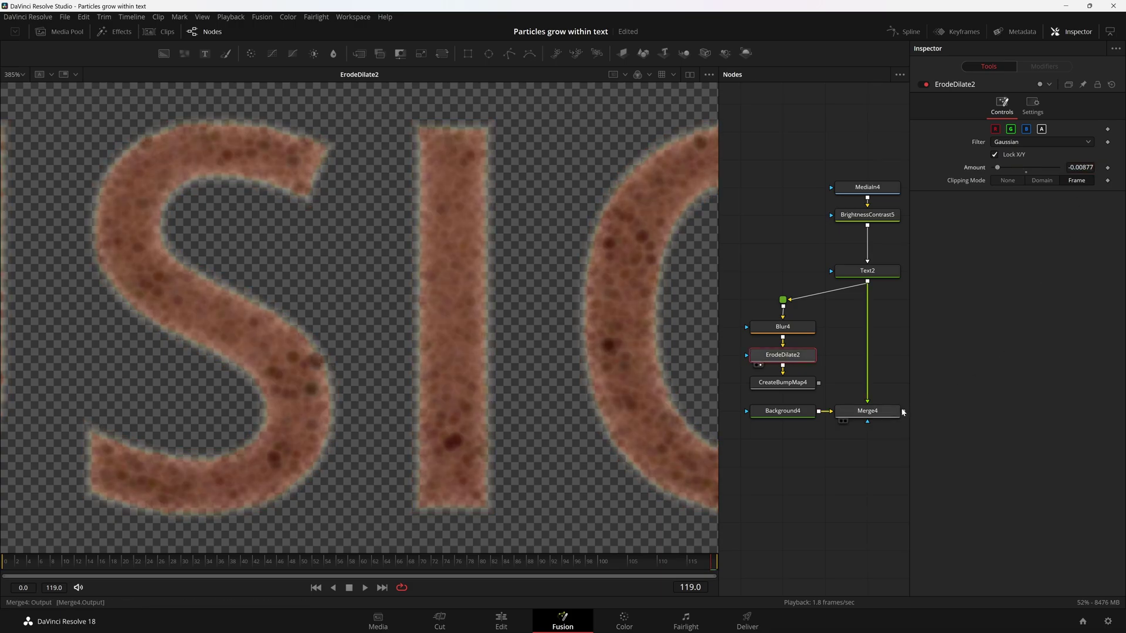
pyautogui.click(761, 393)
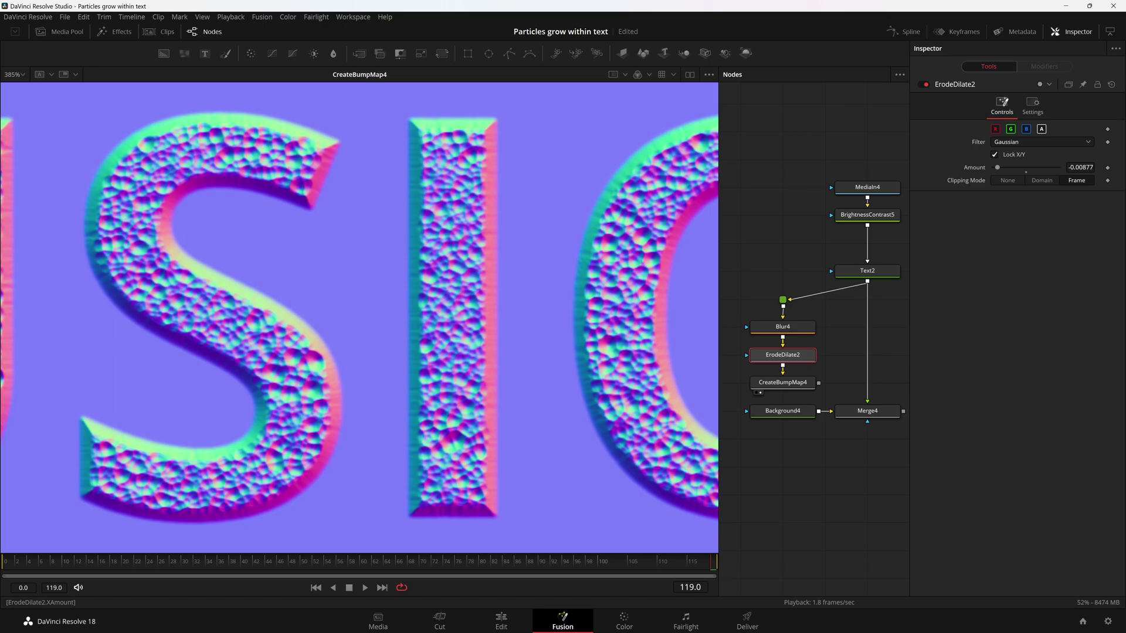
pyautogui.moveTo(997, 167); pyautogui.dragTo(673, 212)
# Step: Add a Channel Booleans node on the connection between Text2 and Merge4, with Text2 feeding its background input
pyautogui.moveTo(851, 421); pyautogui.dragTo(825, 357)
pyautogui.moveTo(819, 315); pyautogui.dragTo(820, 280)
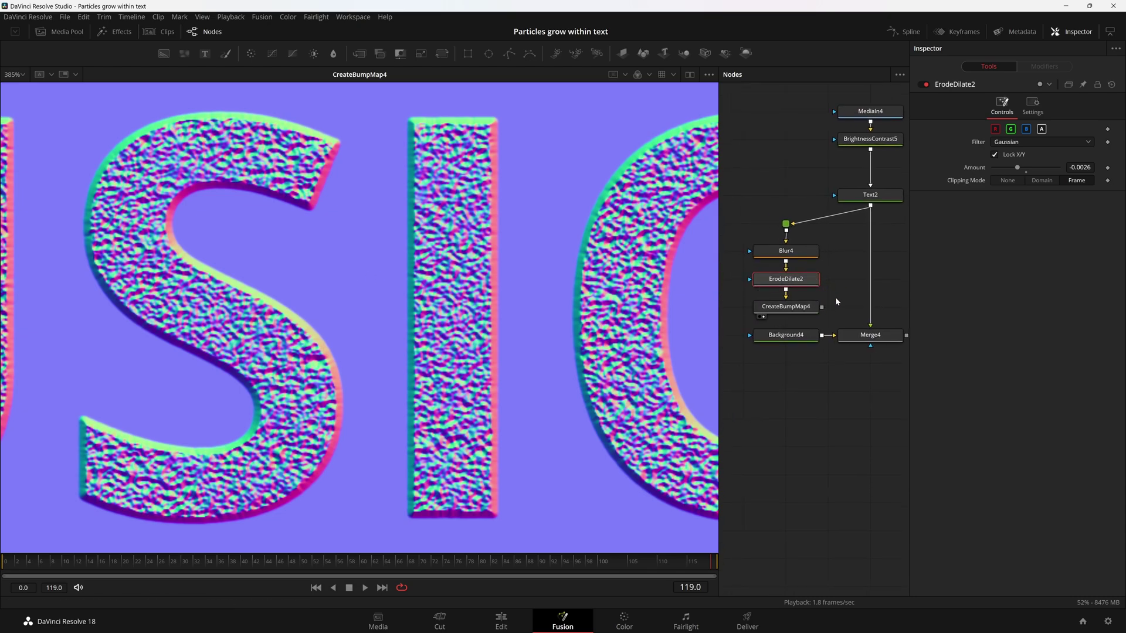
pyautogui.hotkey('shift', 'space')
pyautogui.write('chann')
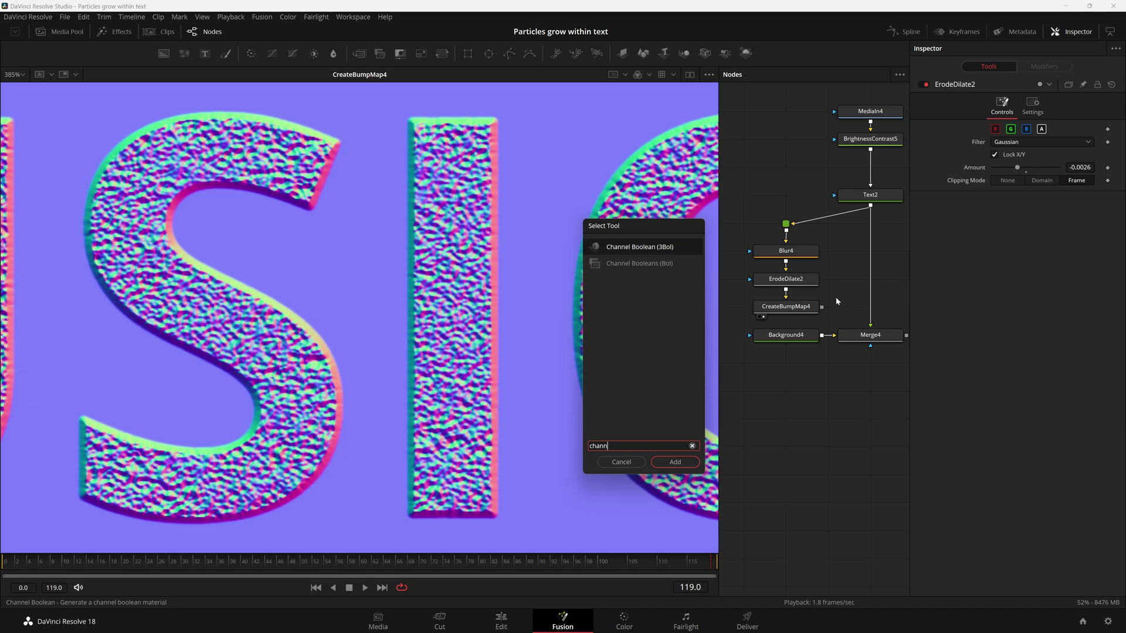
pyautogui.press('Down')
pyautogui.press('Return')
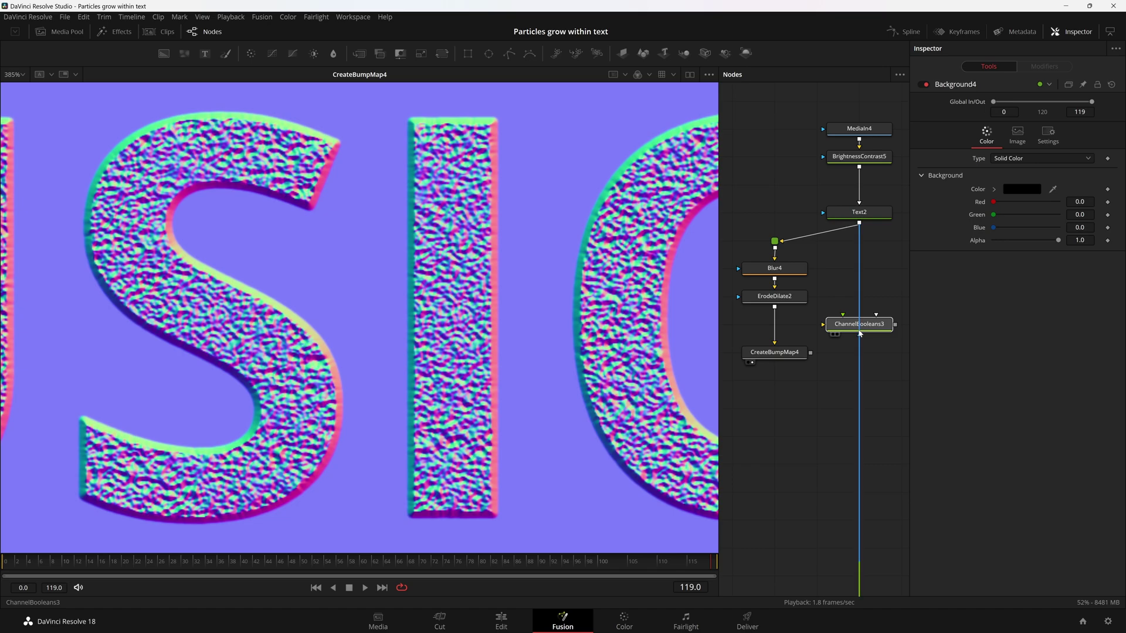
pyautogui.moveTo(860, 333); pyautogui.dragTo(860, 332)
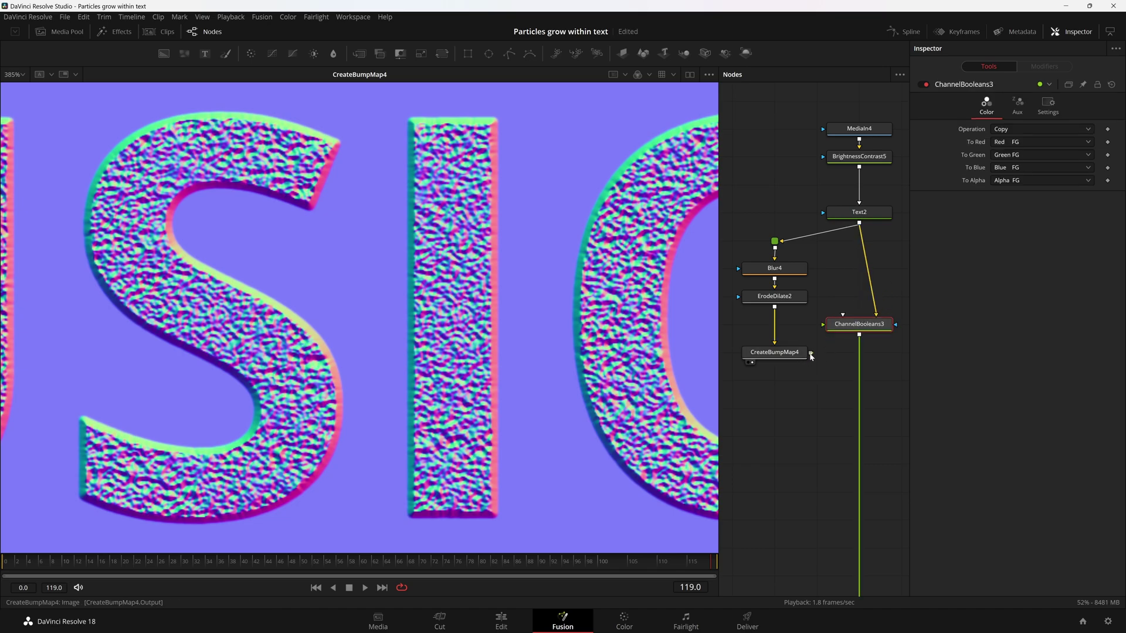
# Step: Connect CreateBumpMap4 to the foreground input of ChannelBooleans3, align the two nodes, and show the ChannelBooleans3 result in the viewer
pyautogui.moveTo(811, 354); pyautogui.dragTo(567, 299)
pyautogui.click(857, 343)
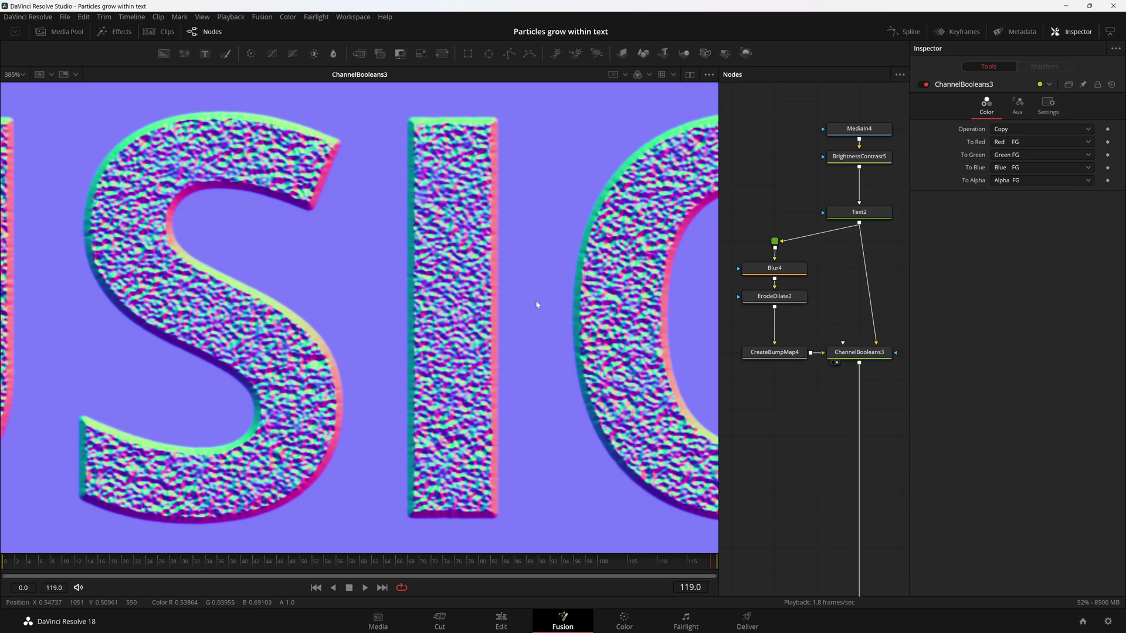
pyautogui.scroll(-3, 567, 299)
pyautogui.hotkey('ctrl', 'f')
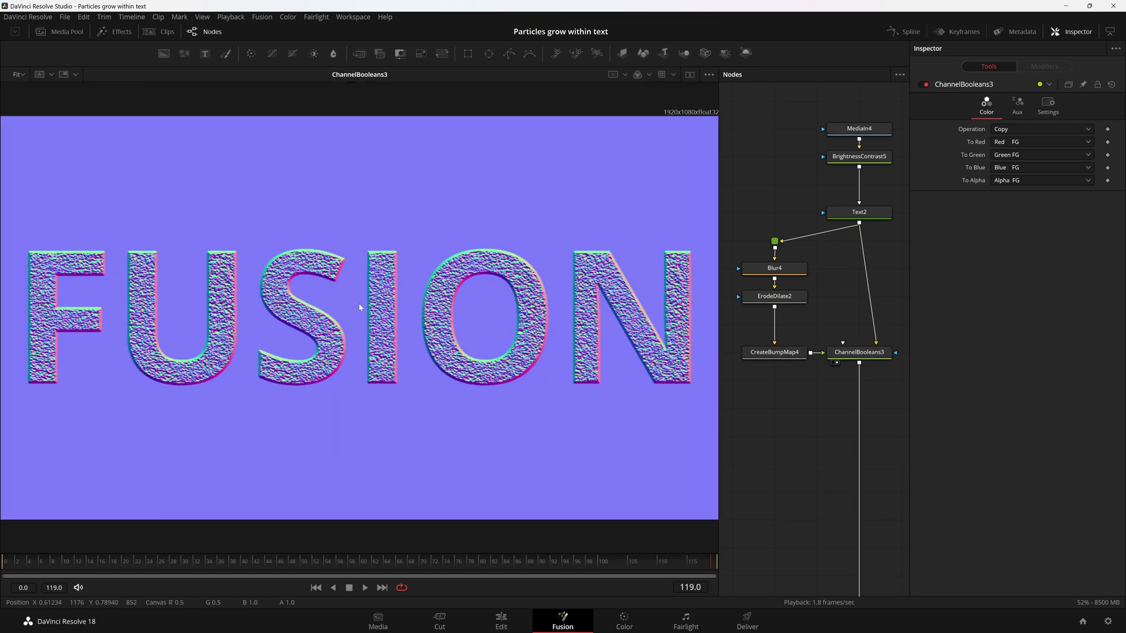
pyautogui.click(782, 360)
pyautogui.click(868, 356)
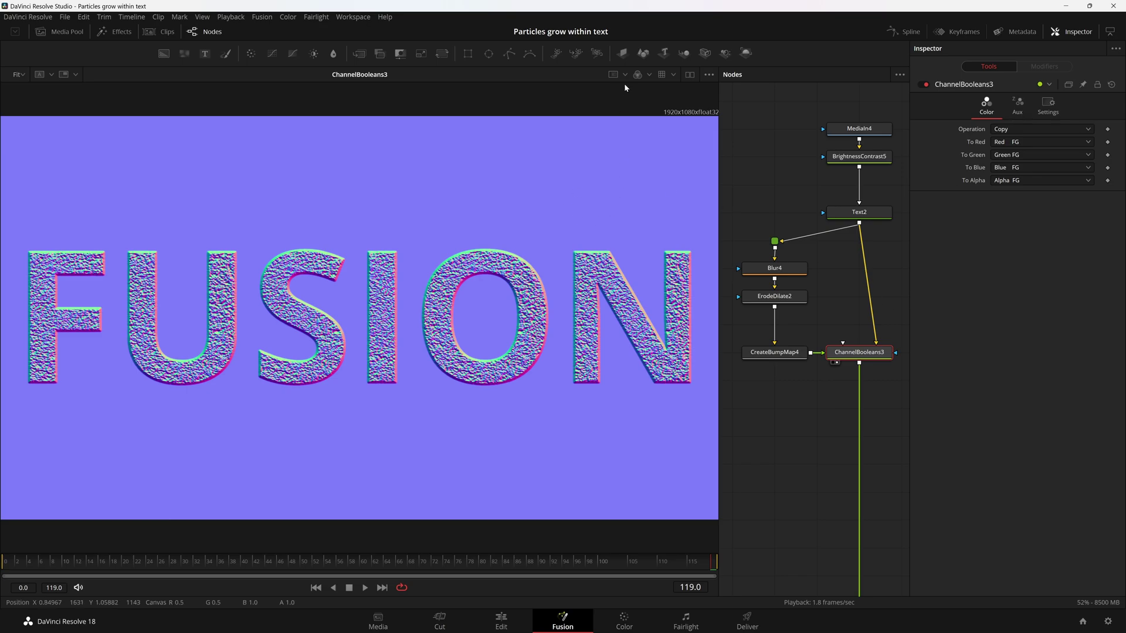
pyautogui.click(649, 75)
pyautogui.click(660, 92)
# Step: Enable extra channels in ChannelBooleans3 and map X Normal to Red FG, Y Normal to Green FG and Z Normal to Blue FG
pyautogui.click(1023, 105)
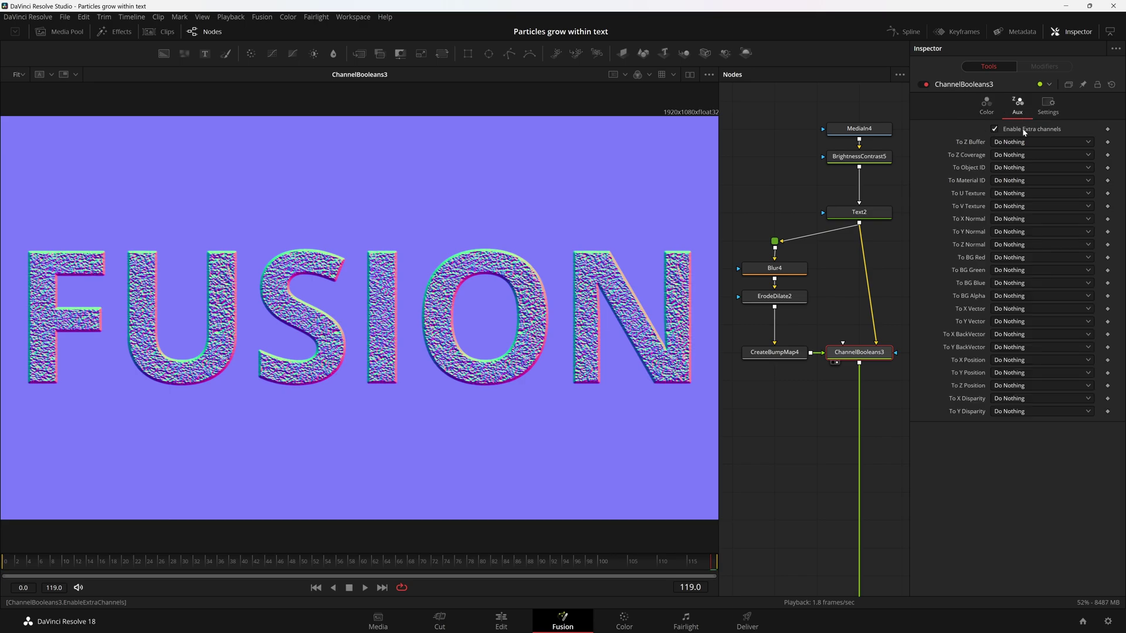
pyautogui.click(1016, 219)
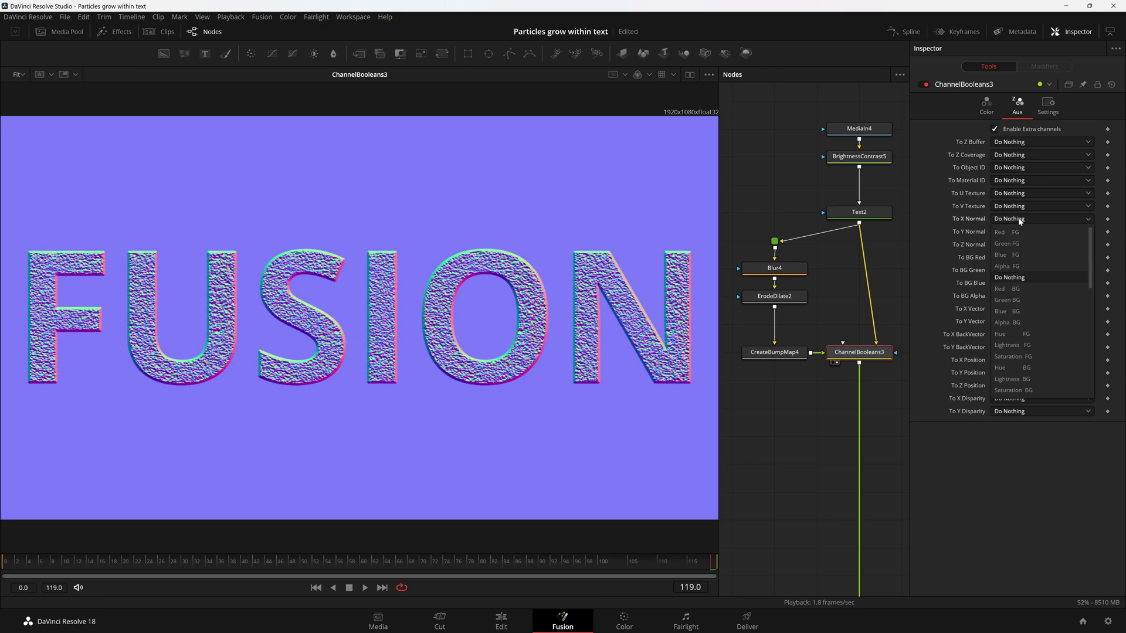
pyautogui.click(1017, 232)
pyautogui.click(1023, 233)
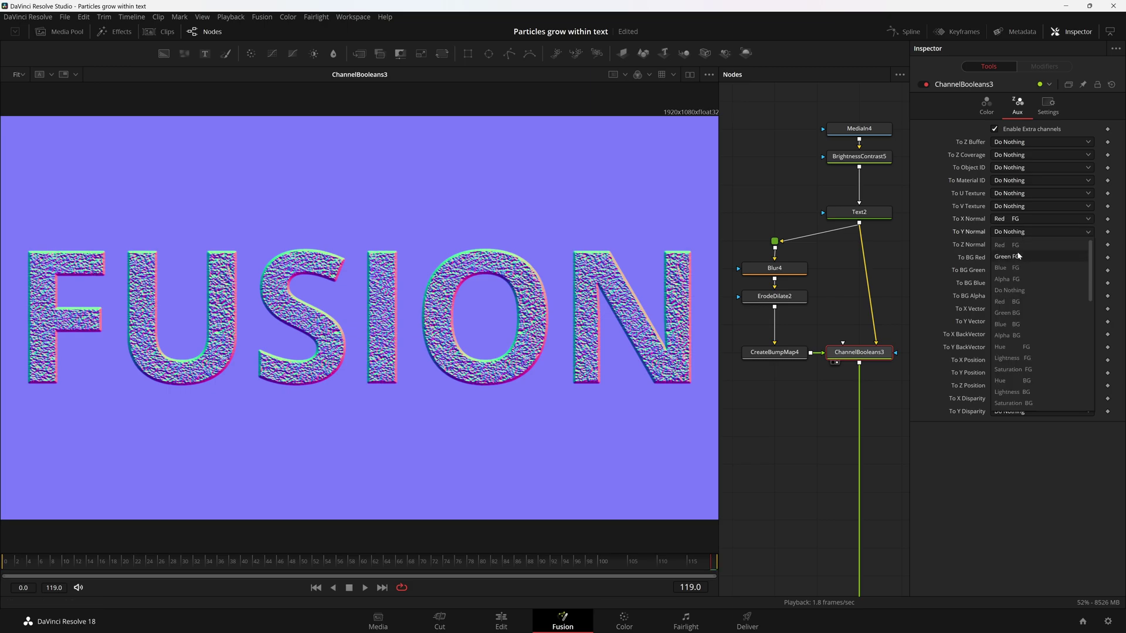
pyautogui.click(1017, 256)
pyautogui.click(1023, 245)
pyautogui.click(1025, 285)
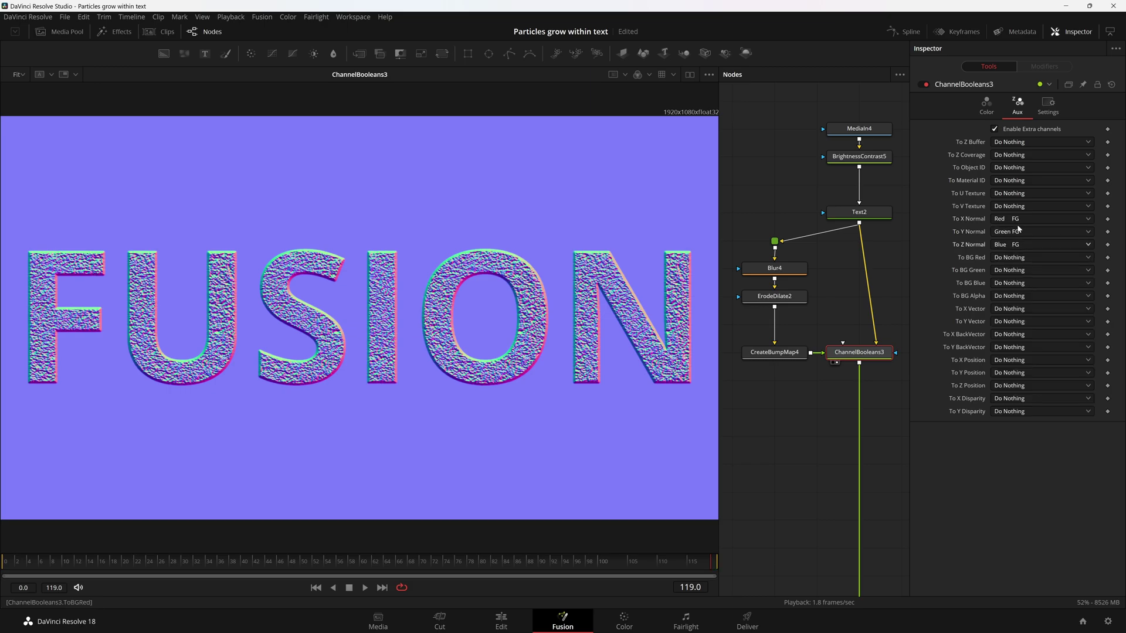
# Step: Set the red, green, blue and alpha color channels of ChannelBooleans3 to Do Nothing, keeping the operation at Copy
pyautogui.click(986, 106)
pyautogui.click(1023, 180)
pyautogui.click(1010, 239)
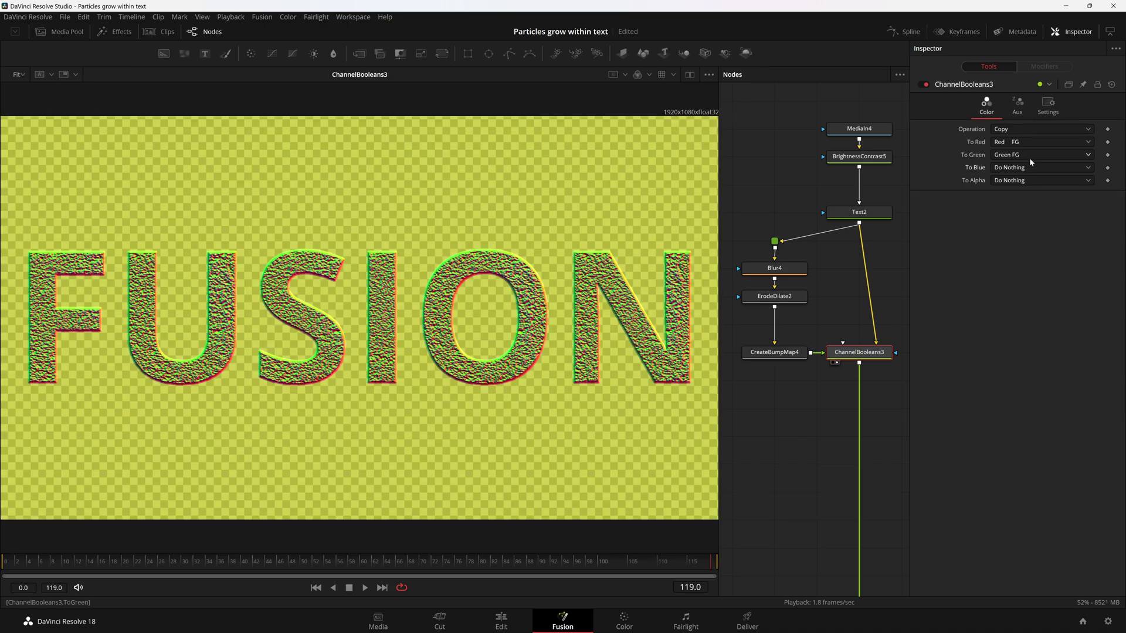
pyautogui.click(1023, 155)
pyautogui.click(1024, 213)
pyautogui.click(1042, 143)
pyautogui.click(1029, 200)
pyautogui.click(1029, 129)
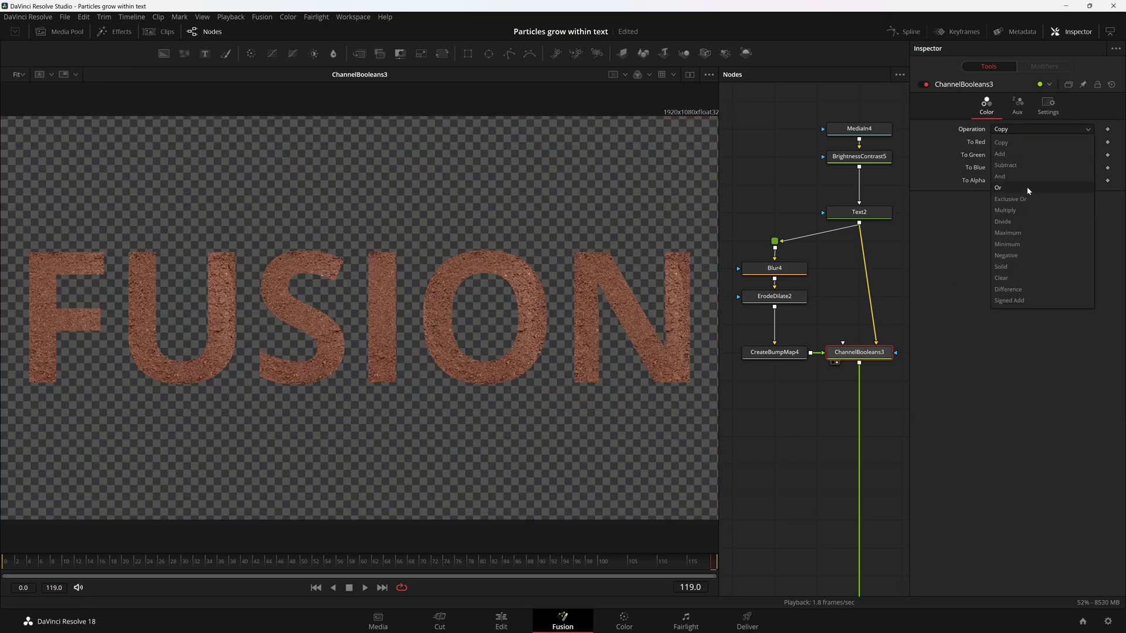
pyautogui.click(1087, 135)
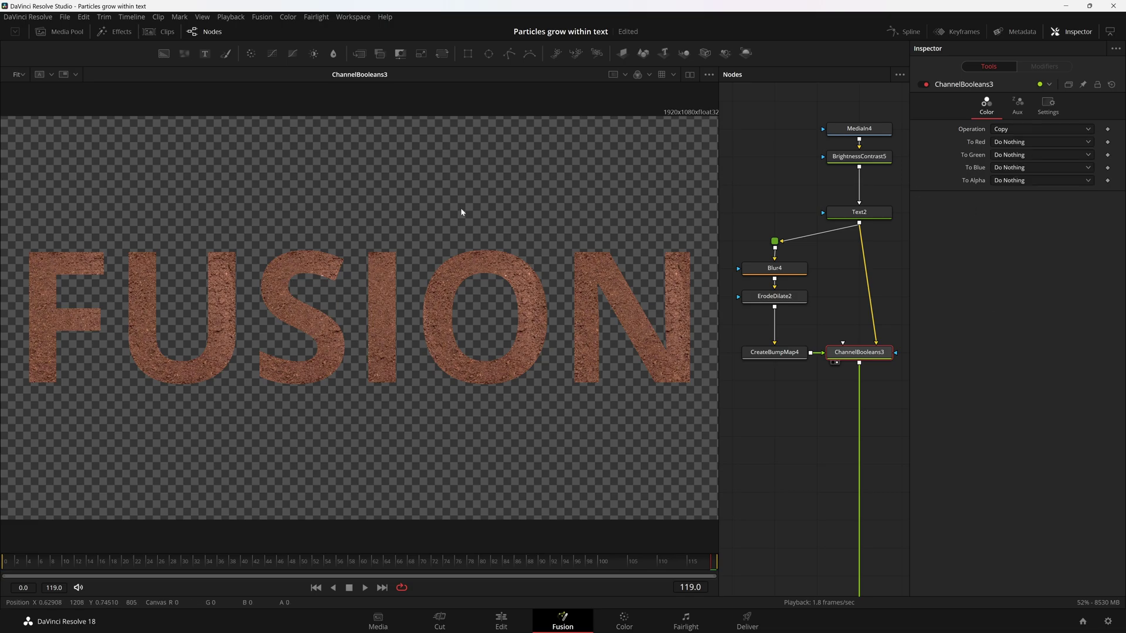
# Step: Inspect the Normals, NormX, NormY and NormZ channels of ChannelBooleans3 in the viewer and return the display to Color
pyautogui.click(650, 75)
pyautogui.click(652, 92)
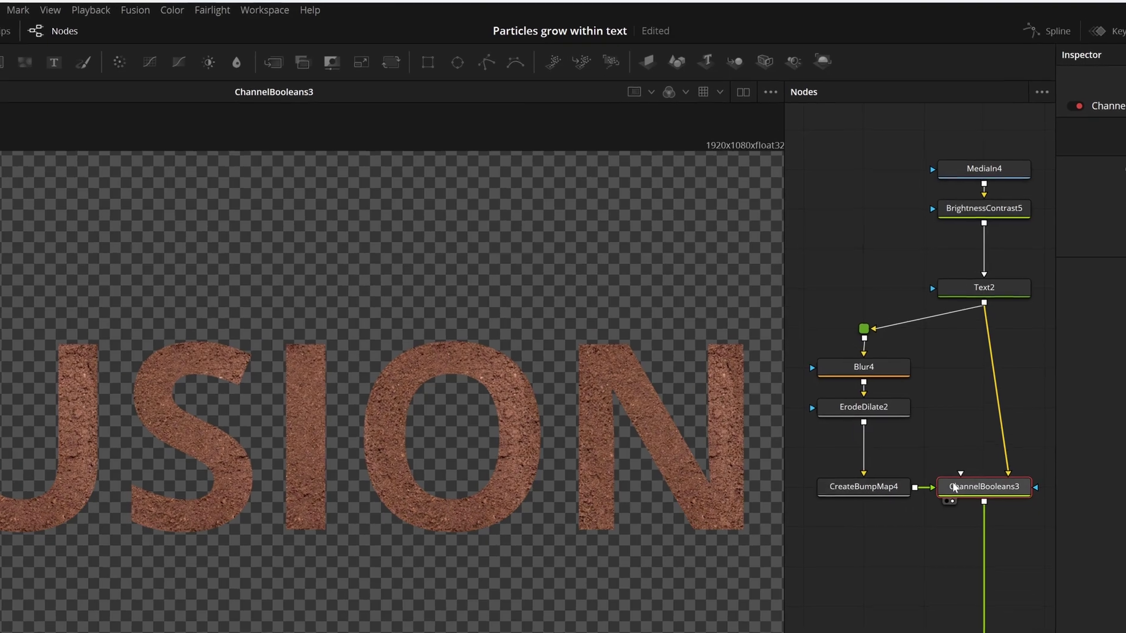
pyautogui.click(657, 85)
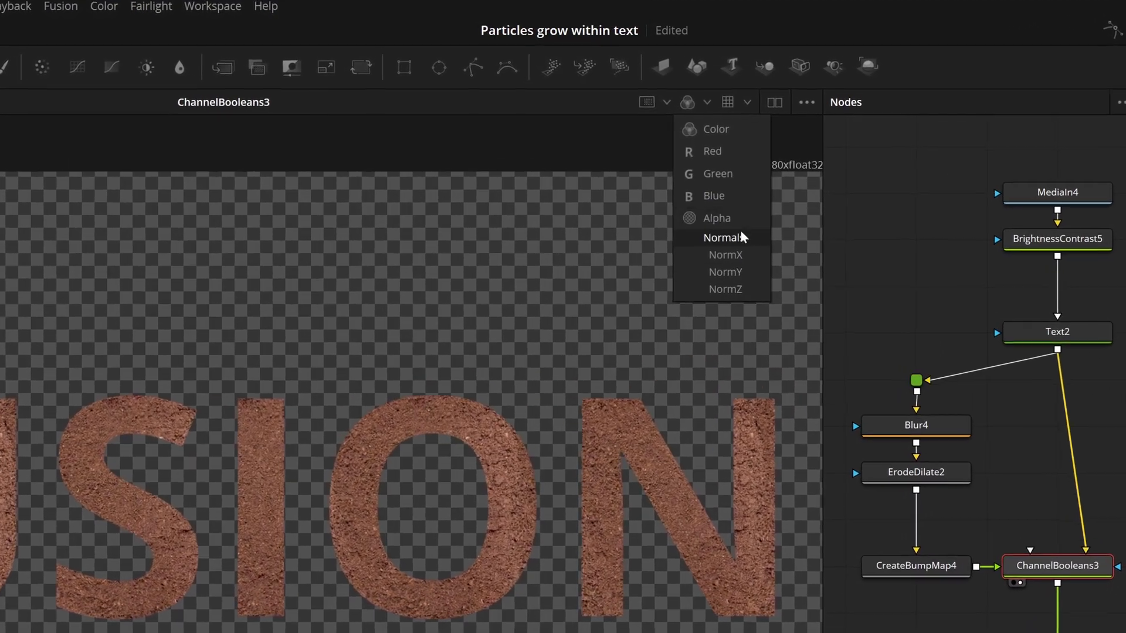
pyautogui.click(718, 229)
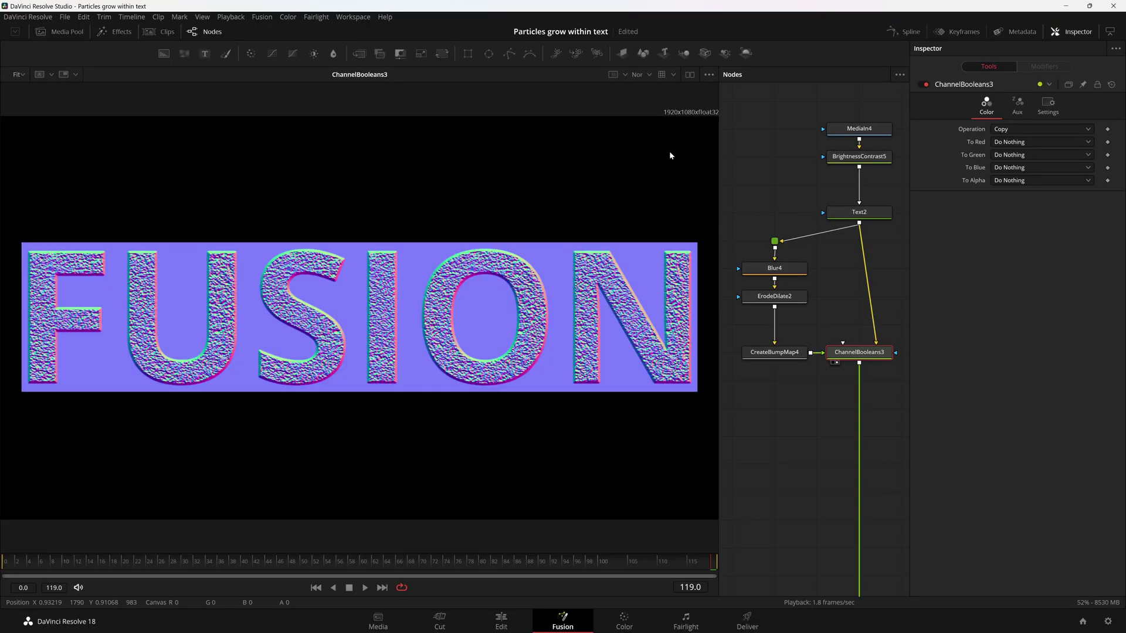
pyautogui.click(649, 74)
pyautogui.click(654, 166)
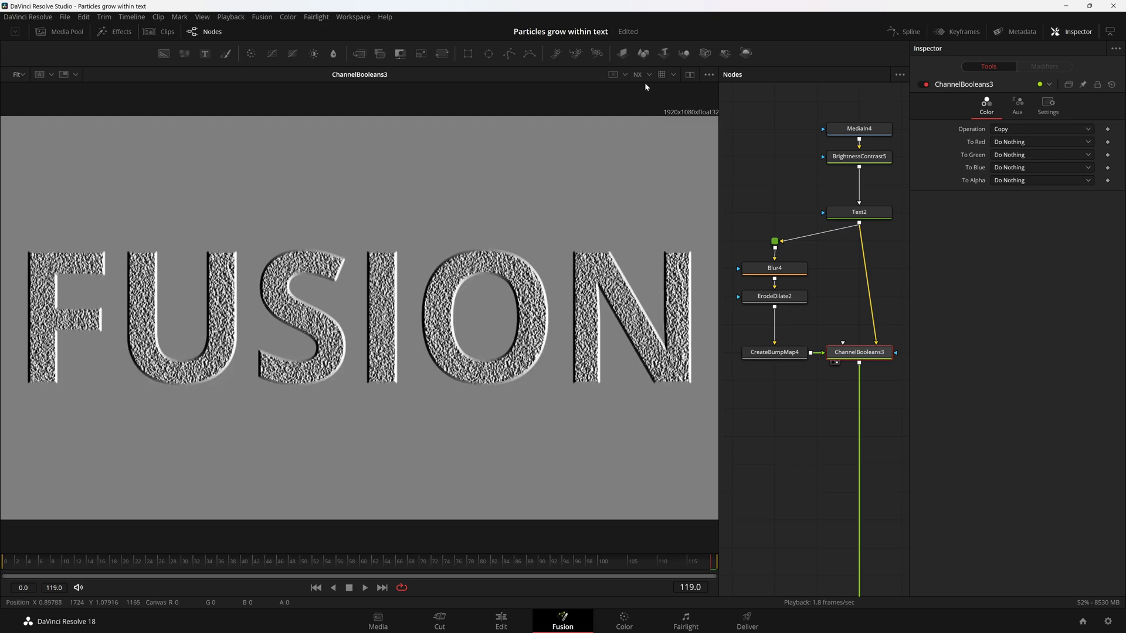
pyautogui.click(650, 75)
pyautogui.click(649, 177)
pyautogui.click(645, 75)
pyautogui.click(660, 187)
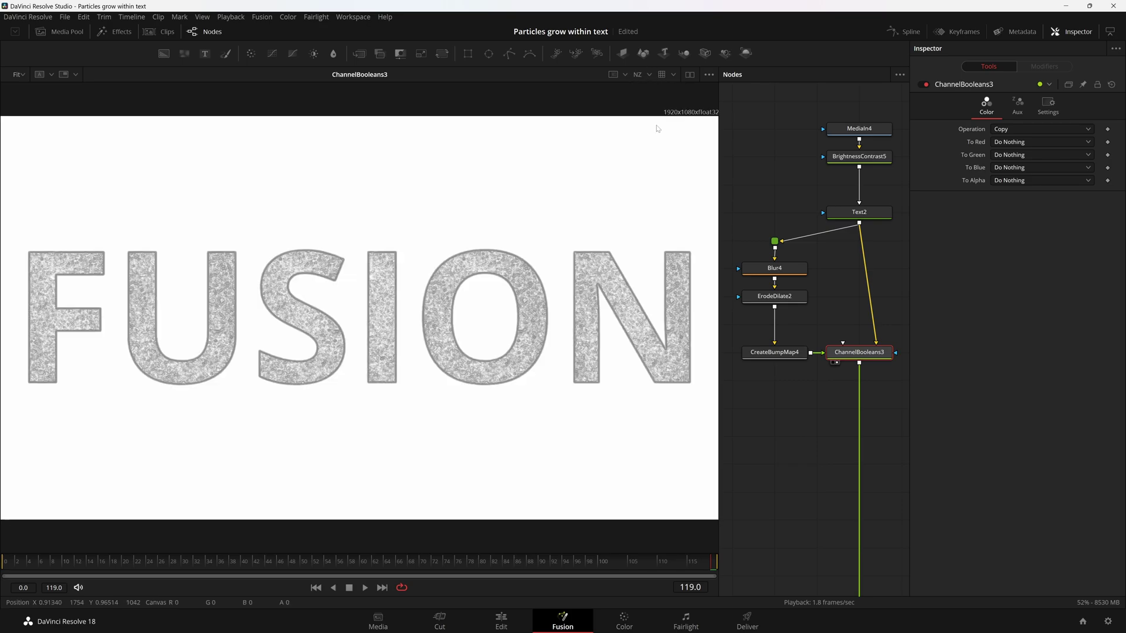
pyautogui.click(650, 75)
pyautogui.click(660, 156)
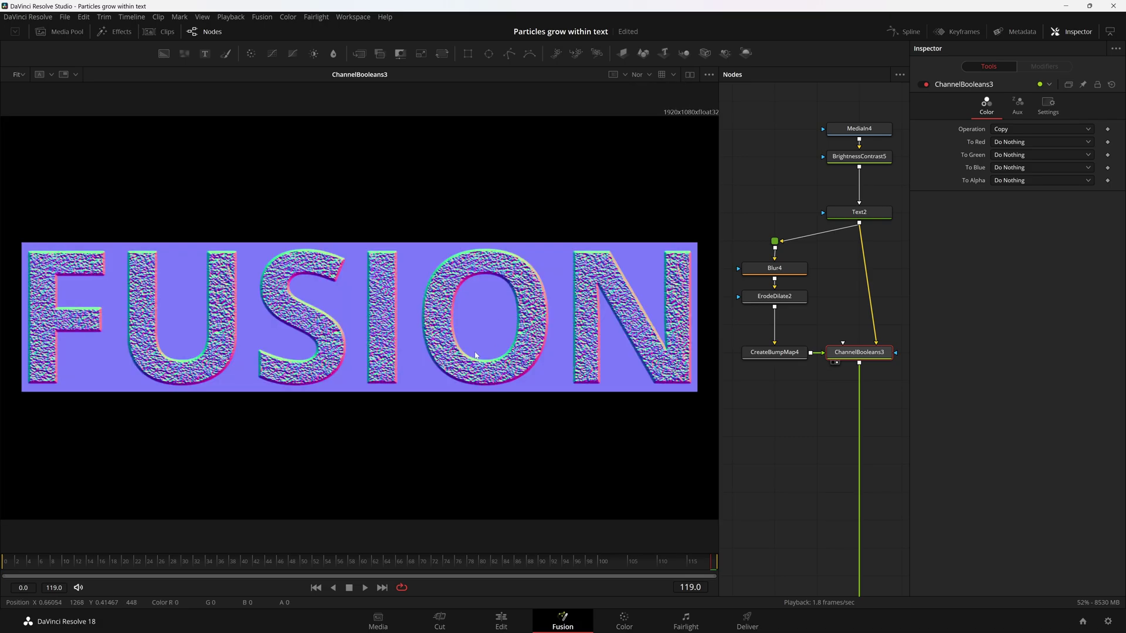
pyautogui.click(649, 77)
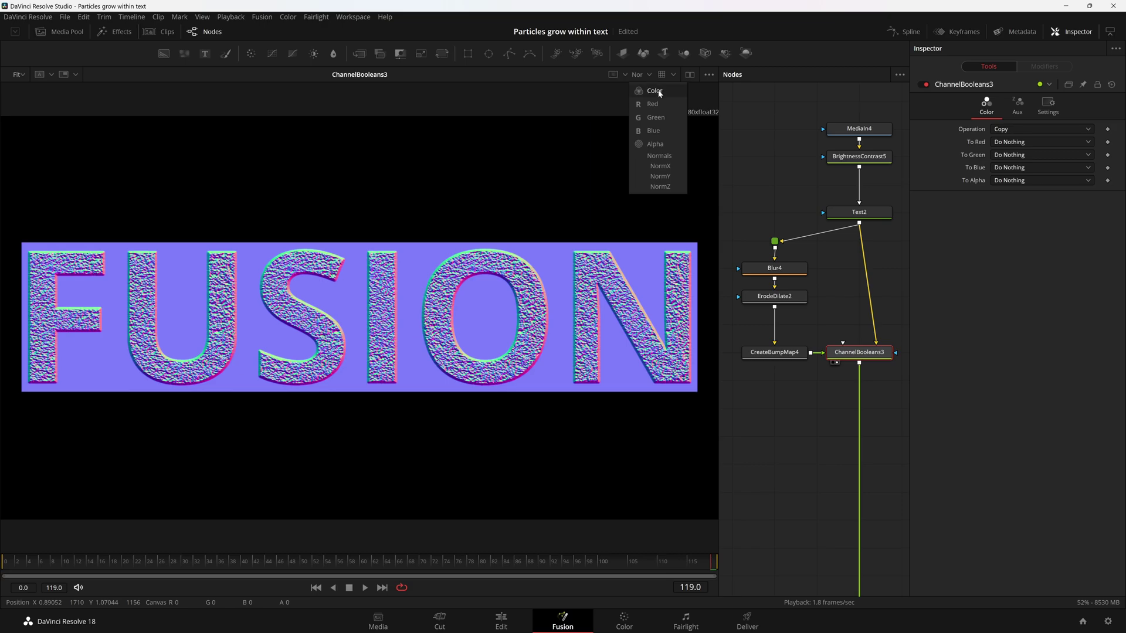
pyautogui.click(659, 92)
# Step: Add a Shader node directly after ChannelBooleans3 and move it down to leave a gap between the two nodes
pyautogui.scroll(-2, 862, 307)
pyautogui.hotkey('shift', 'space')
pyautogui.write('shade')
pyautogui.press('Return')
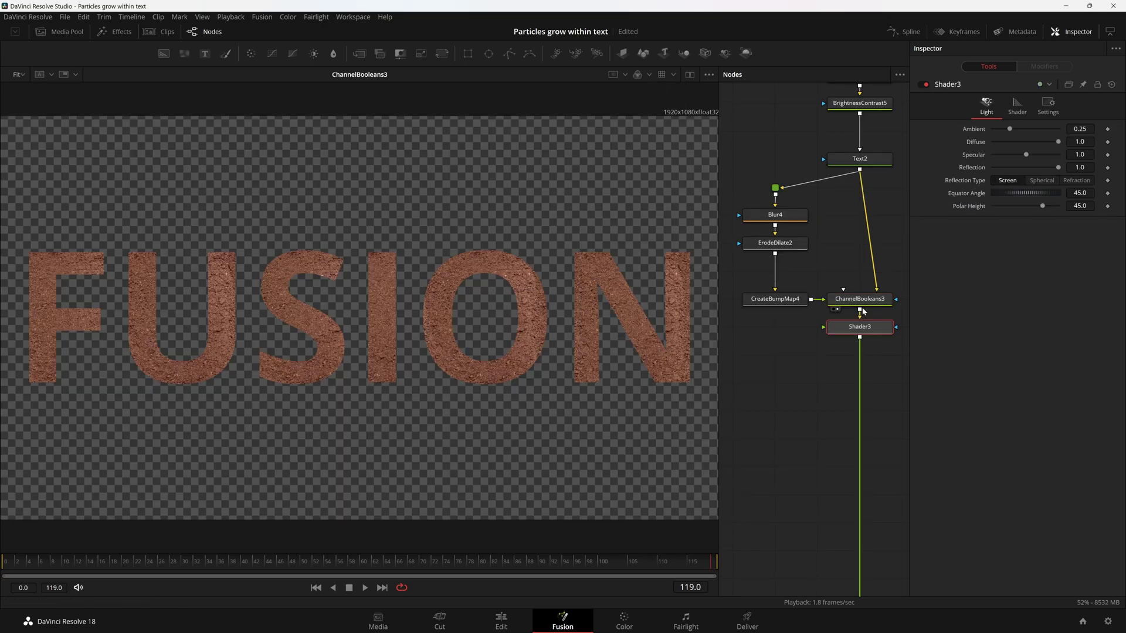
pyautogui.moveTo(861, 324); pyautogui.dragTo(812, 370)
pyautogui.click(813, 313)
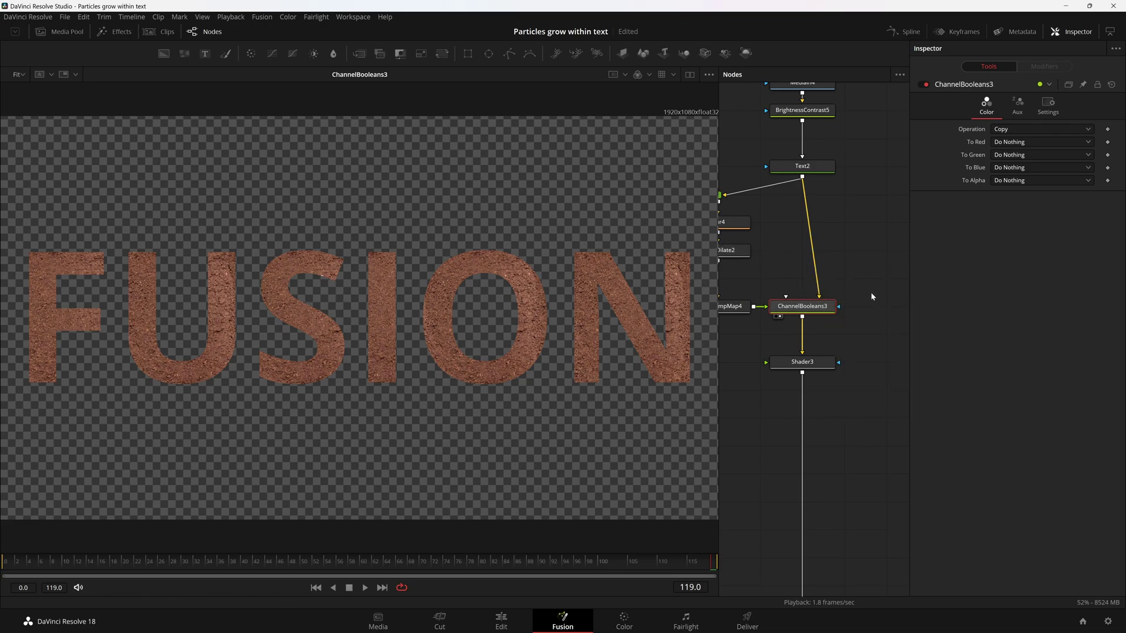
# Step: Show the Shader3 result in the viewer
pyautogui.click(823, 366)
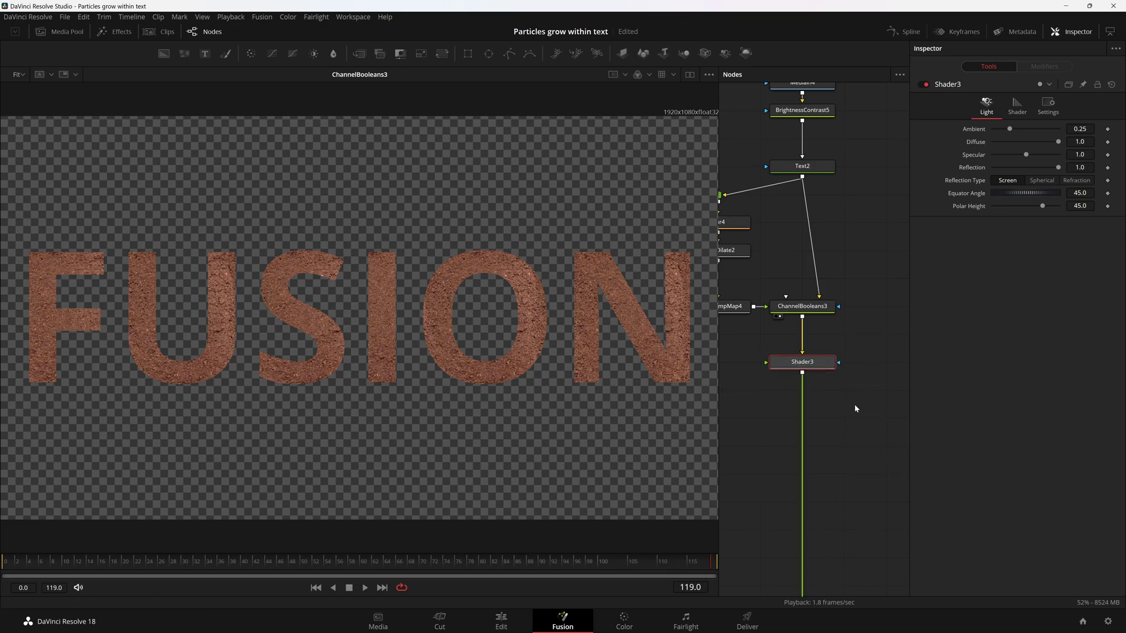
pyautogui.moveTo(838, 394); pyautogui.dragTo(861, 392)
pyautogui.moveTo(790, 403); pyautogui.dragTo(815, 404)
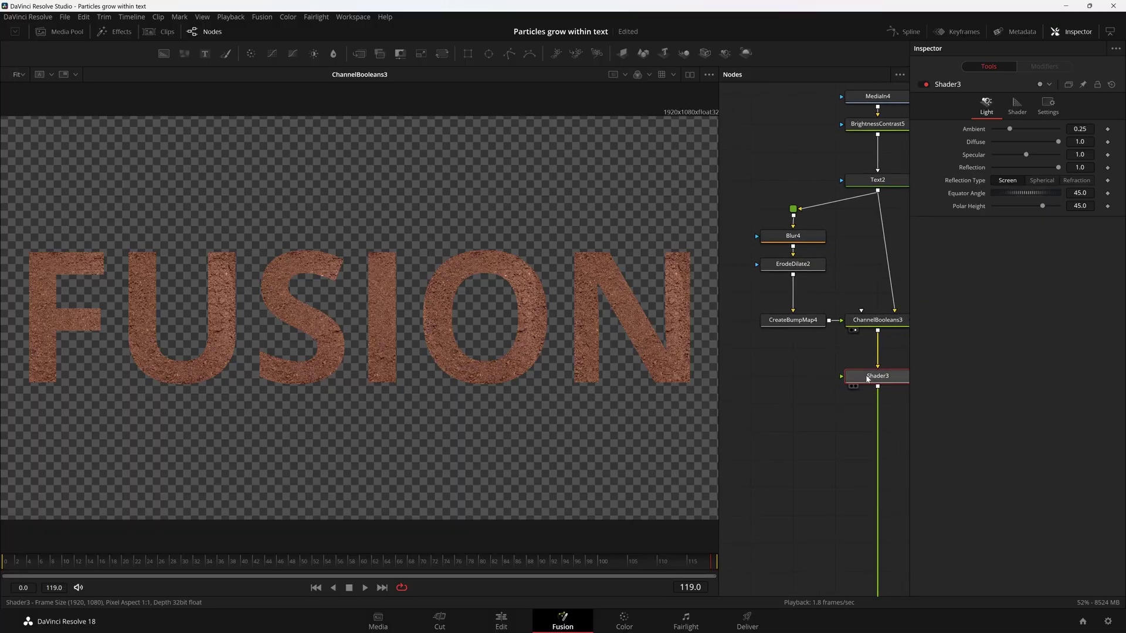
pyautogui.press('1')
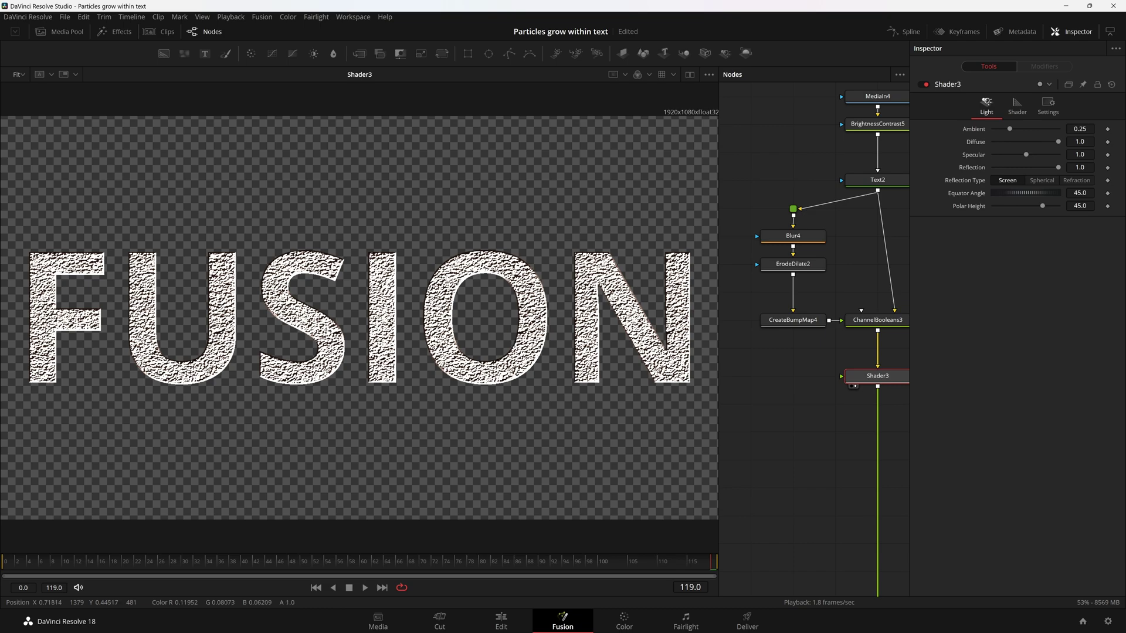
pyautogui.click(836, 400)
pyautogui.moveTo(837, 426); pyautogui.dragTo(772, 436)
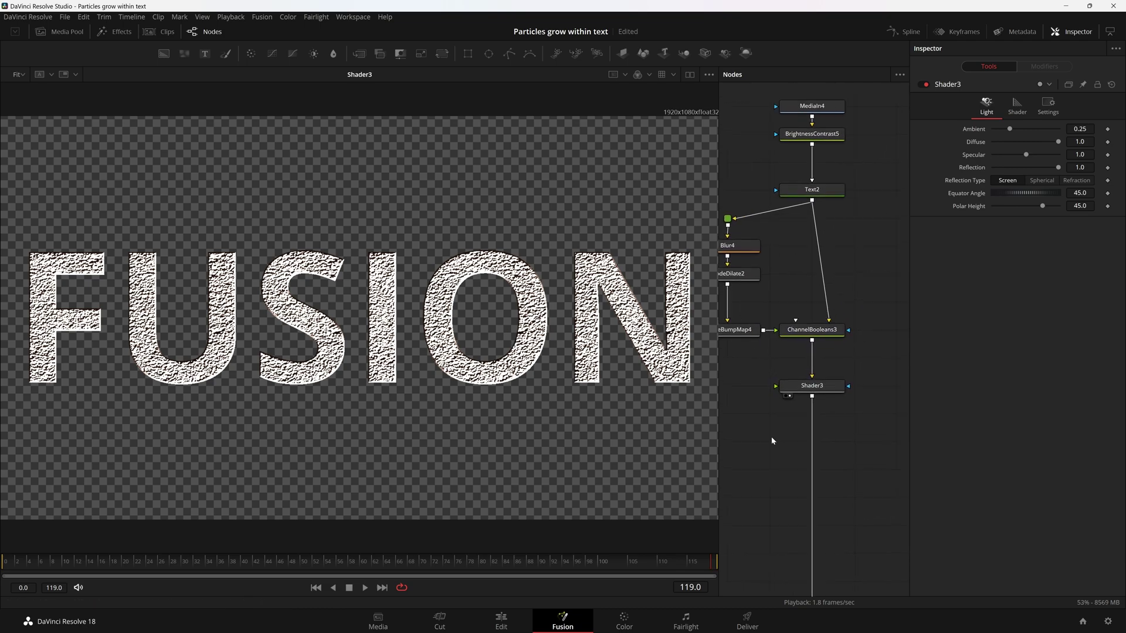
# Step: Set Shader3's ambient and specular to 0 with diffuse at 1.0, and examine the relief on the letters I and O up close
pyautogui.click(822, 387)
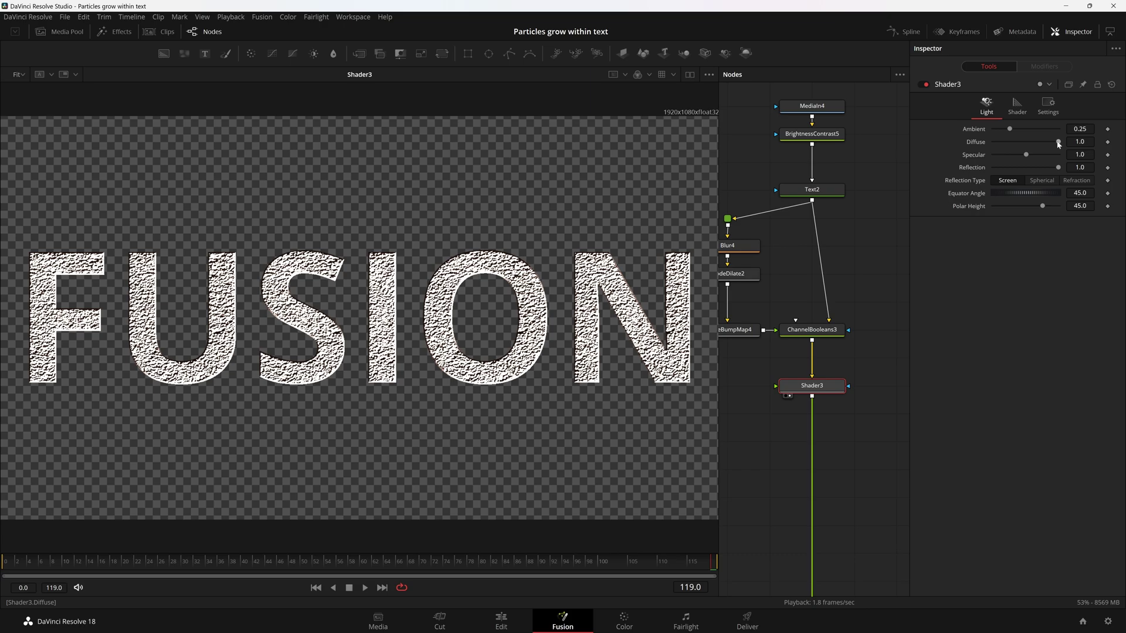
pyautogui.moveTo(1059, 142); pyautogui.dragTo(1095, 153)
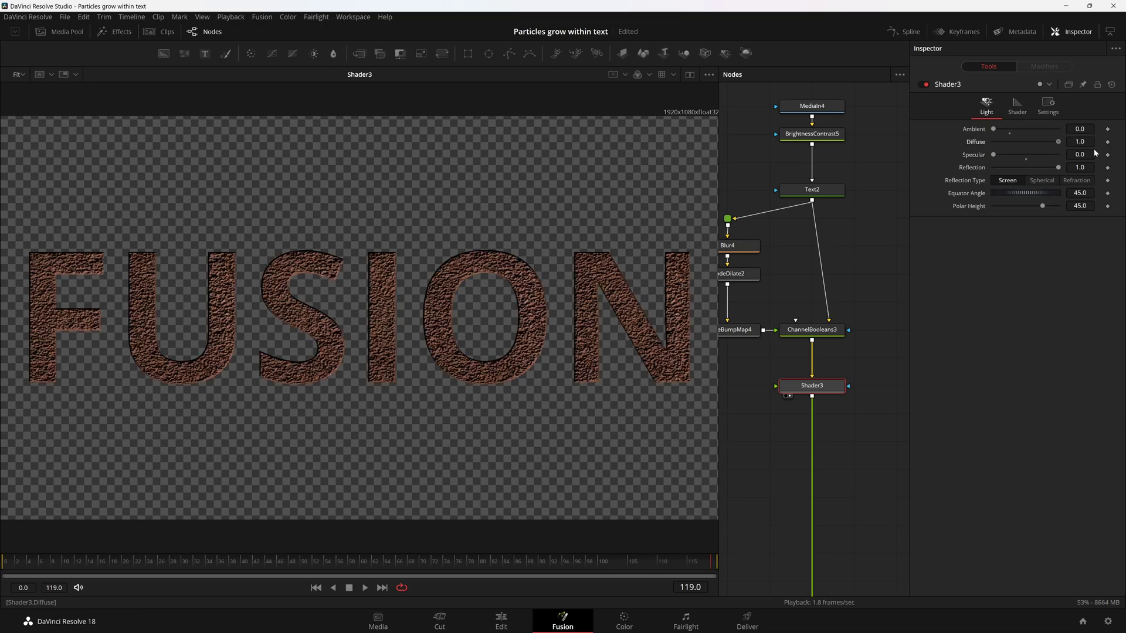
pyautogui.scroll(5, 542, 319)
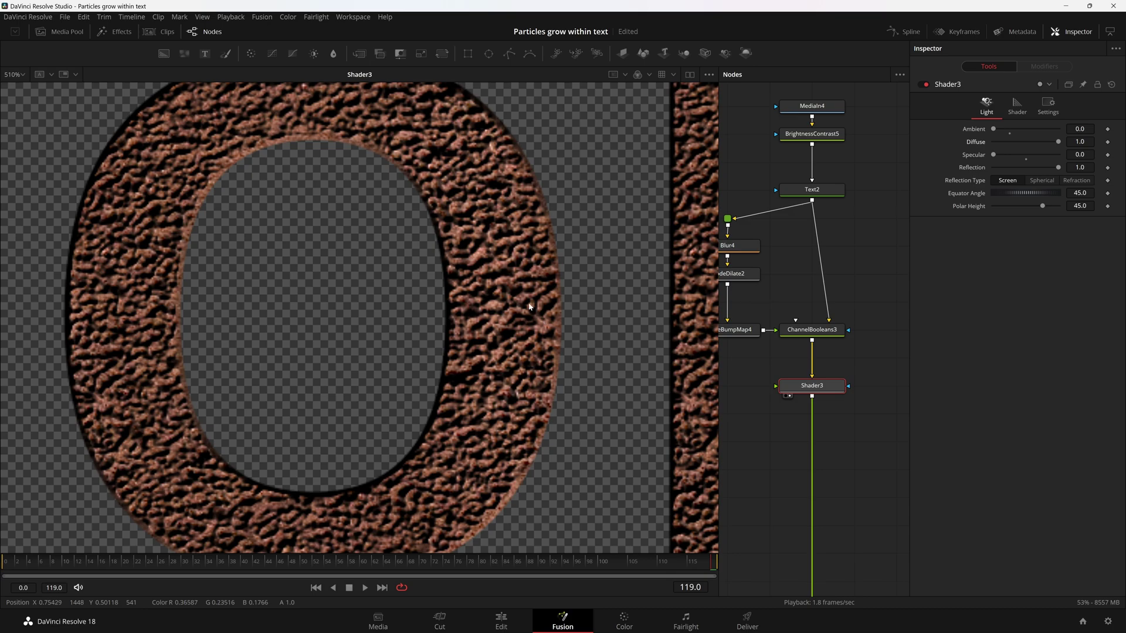
pyautogui.moveTo(516, 293); pyautogui.dragTo(654, 351)
pyautogui.moveTo(467, 227); pyautogui.dragTo(510, 274)
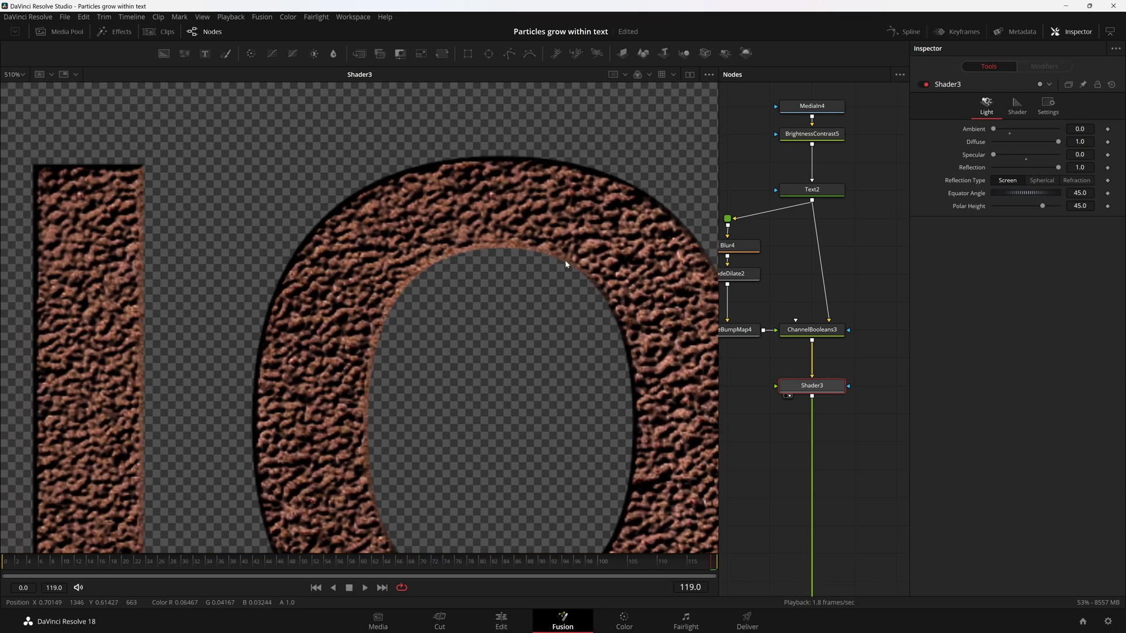
# Step: Set Shader3's ambient to 0.25 and look through its shader and general settings
pyautogui.moveTo(1021, 129); pyautogui.dragTo(1010, 132)
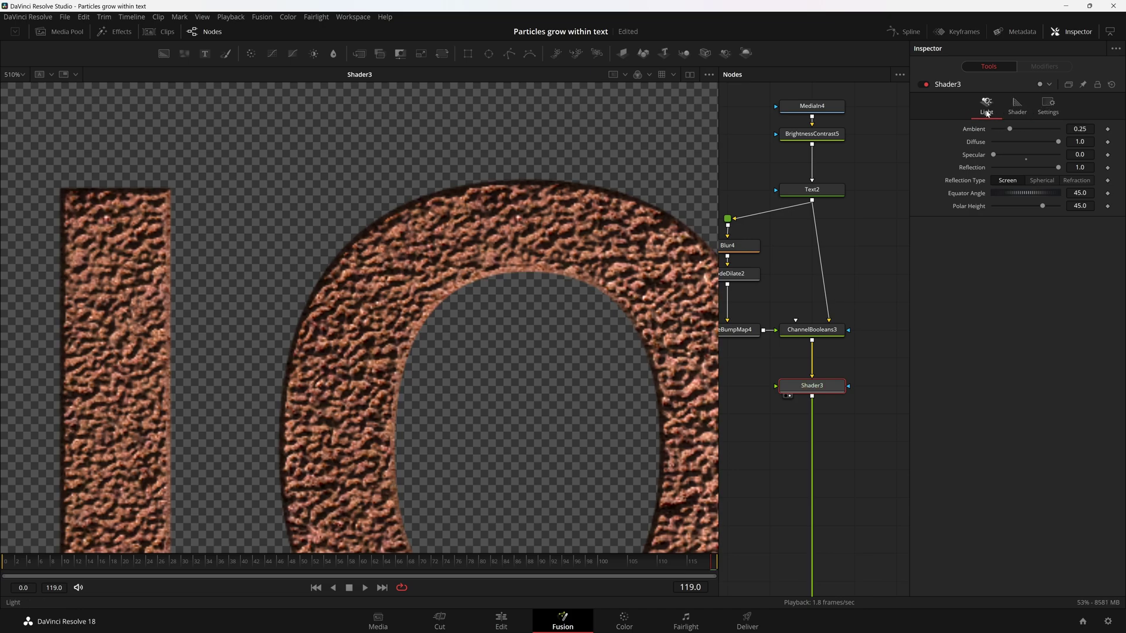
pyautogui.click(1018, 105)
pyautogui.click(1048, 106)
pyautogui.click(985, 111)
pyautogui.moveTo(1010, 130)
pyautogui.mouseDown()
pyautogui.moveTo(985, 140)
pyautogui.moveTo(1024, 143)
pyautogui.moveTo(1011, 139)
pyautogui.mouseUp()
pyautogui.click(1009, 133)
# Step: Compare the plain Text2 texture with the Shader3 result in the viewer, examining the relief on the letters at different magnifications
pyautogui.scroll(3, 871, 288)
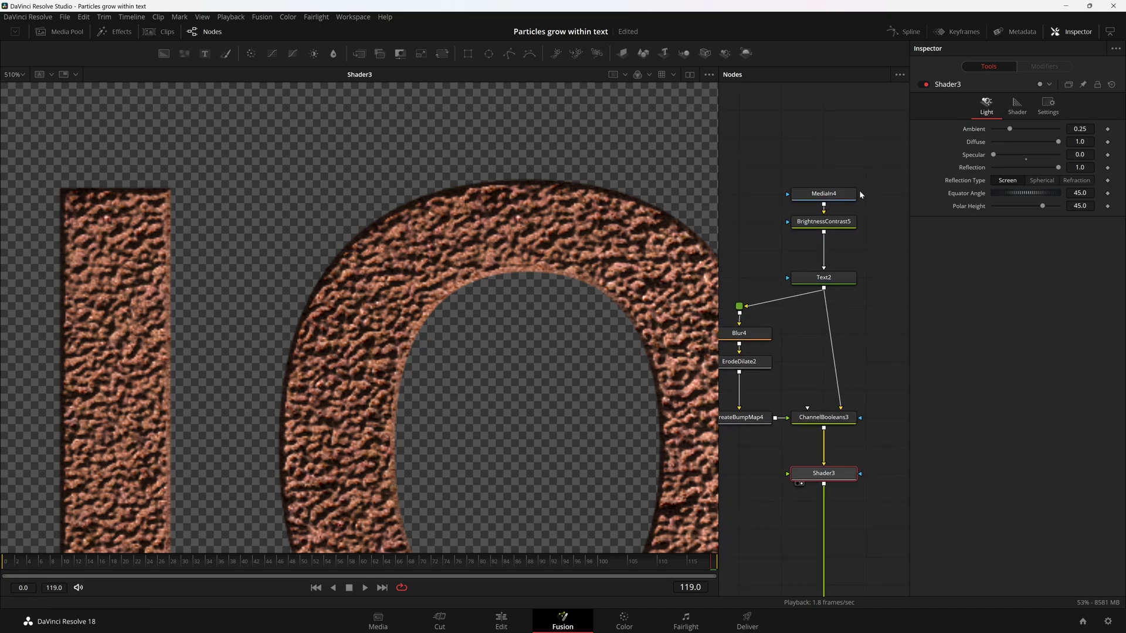
pyautogui.click(853, 194)
pyautogui.click(852, 280)
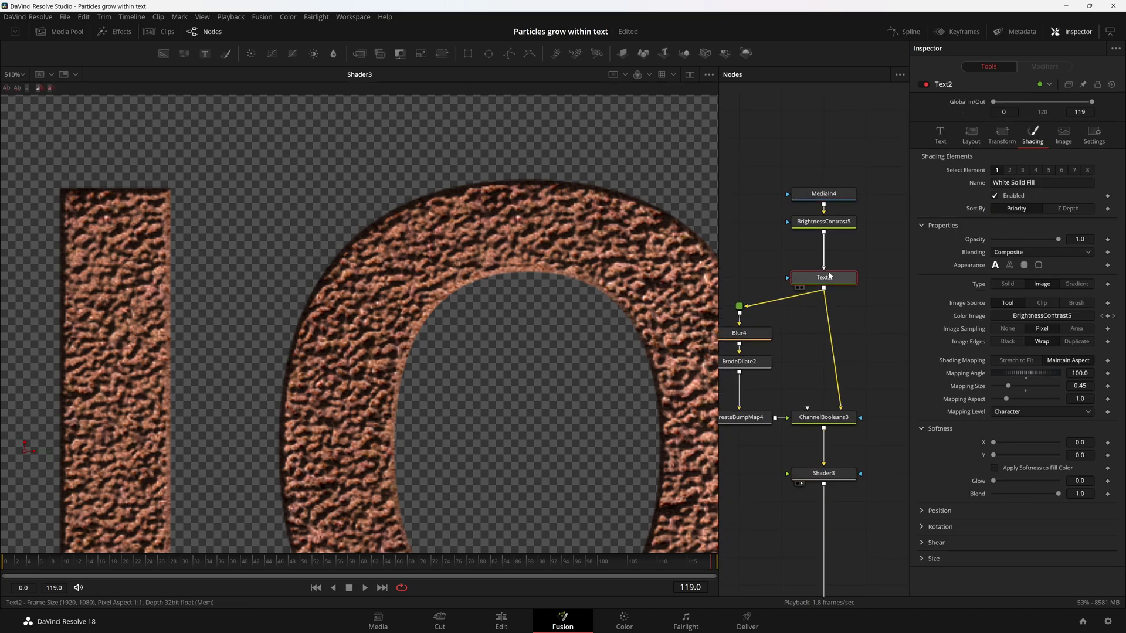
pyautogui.press('1')
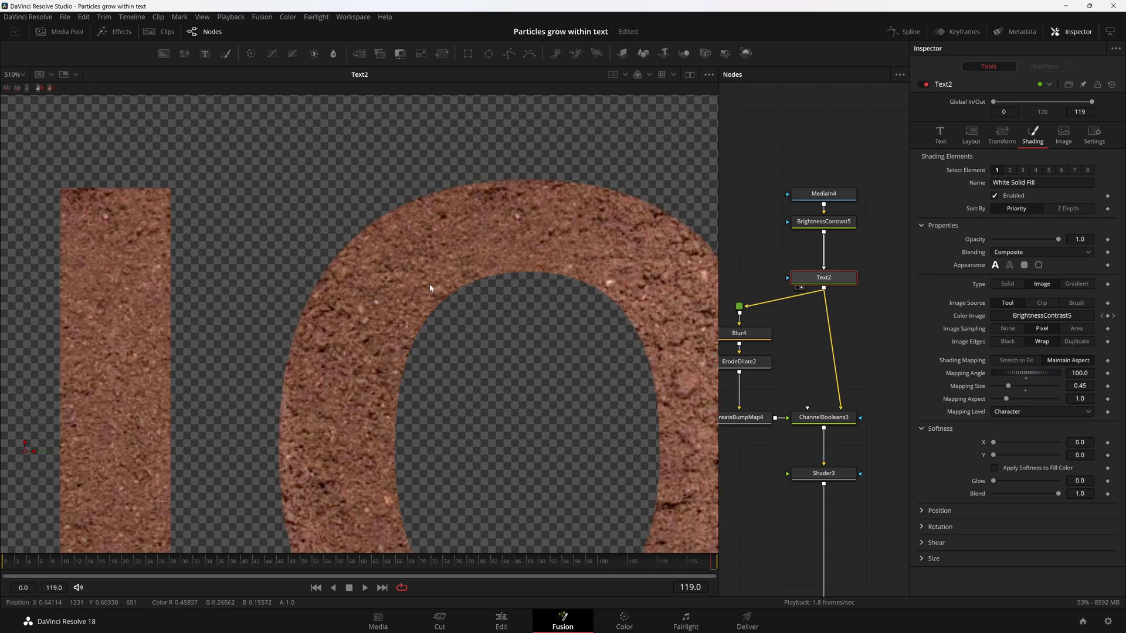
pyautogui.click(802, 484)
pyautogui.moveTo(752, 427); pyautogui.dragTo(774, 413)
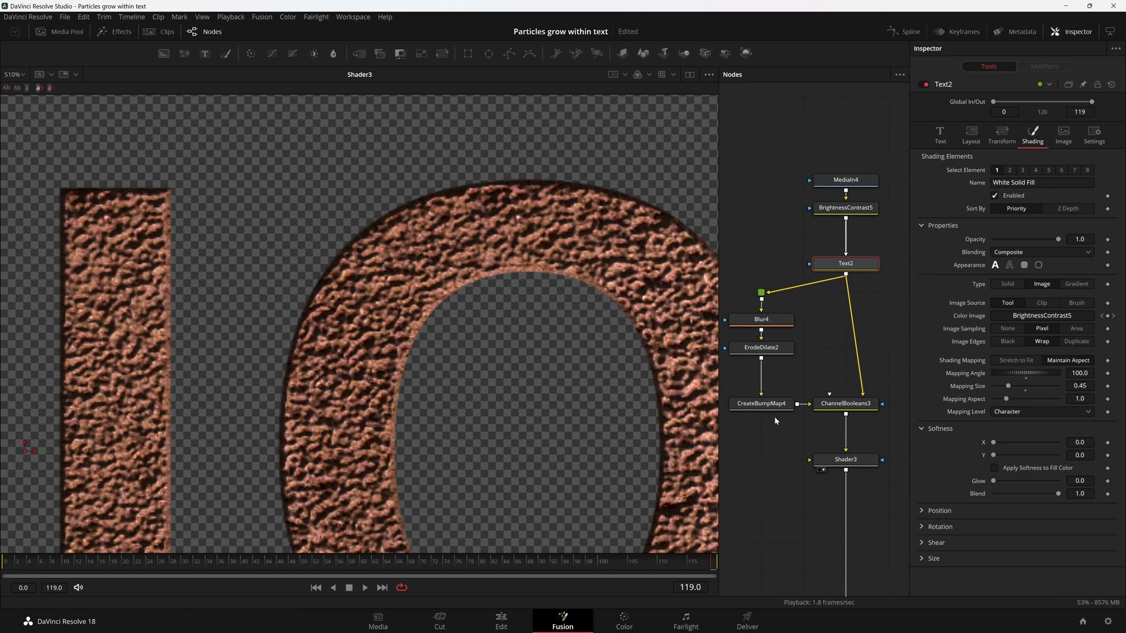
pyautogui.click(739, 414)
pyautogui.click(823, 470)
pyautogui.scroll(3, 502, 243)
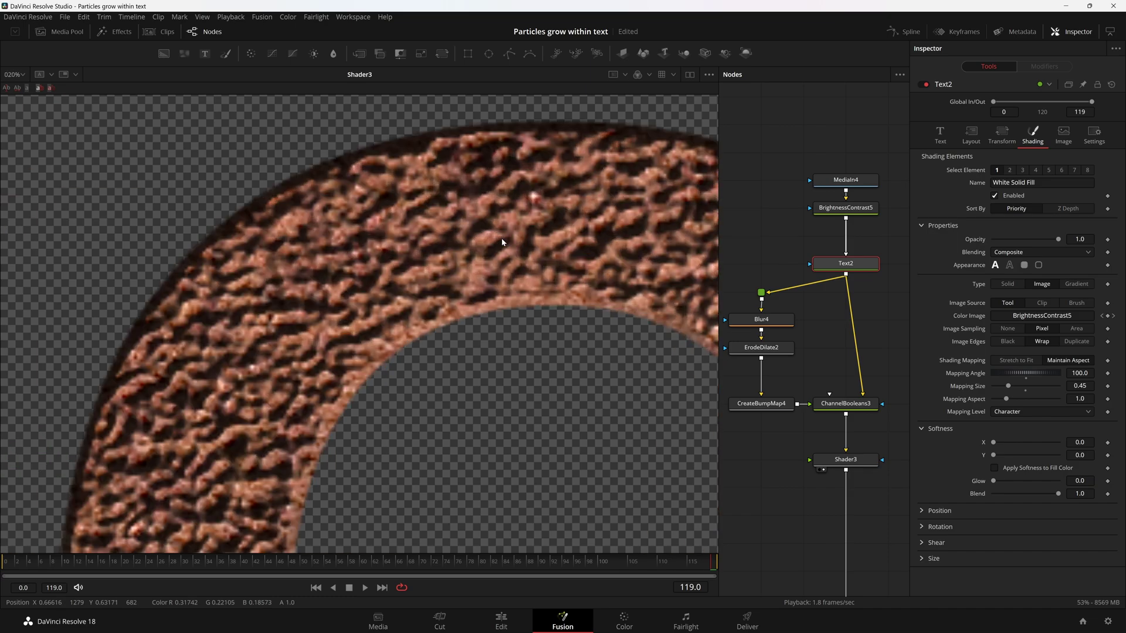
pyautogui.click(865, 463)
pyautogui.scroll(-5, 529, 359)
pyautogui.scroll(1, 528, 364)
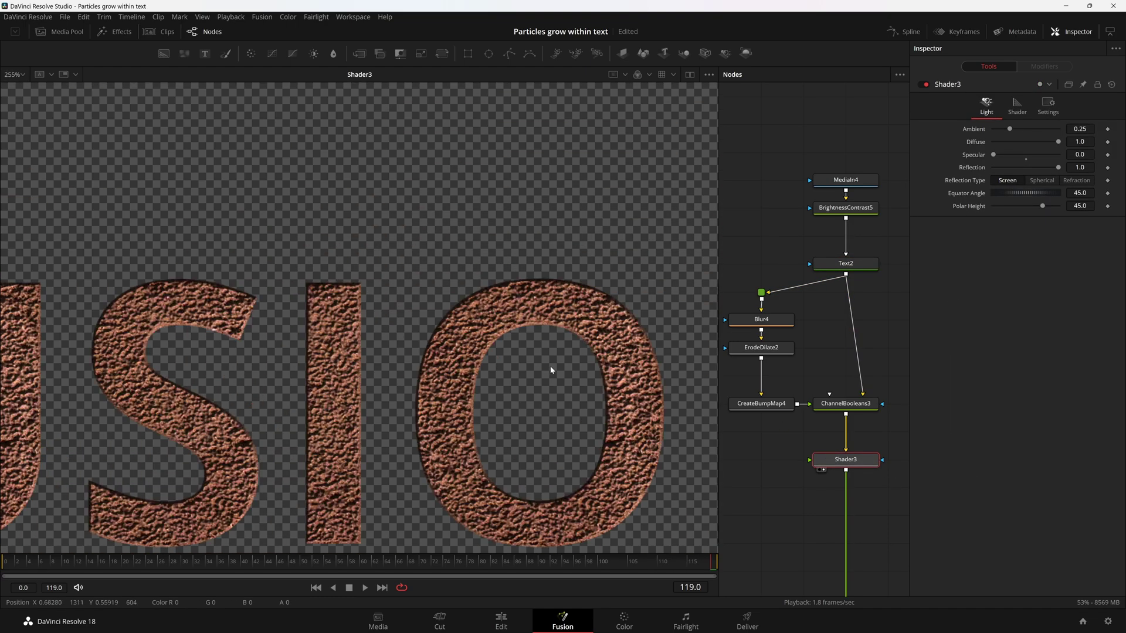
# Step: Save the project, try other light directions on Shader3, and reset its equator angle and polar height to 45
pyautogui.hotkey('ctrl', 's')
pyautogui.moveTo(1043, 198)
pyautogui.mouseDown()
pyautogui.moveTo(996, 209)
pyautogui.moveTo(1045, 193)
pyautogui.mouseUp()
pyautogui.click(1026, 199)
pyautogui.click(1042, 210)
pyautogui.click(1026, 199)
pyautogui.scroll(1, 451, 329)
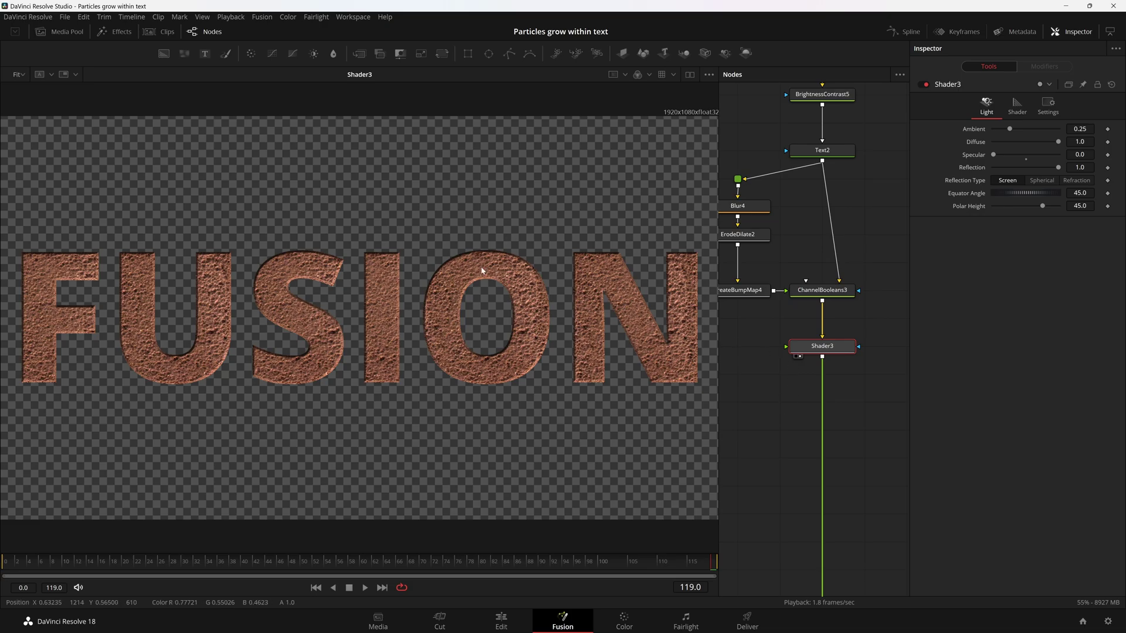
pyautogui.moveTo(769, 405); pyautogui.dragTo(790, 402)
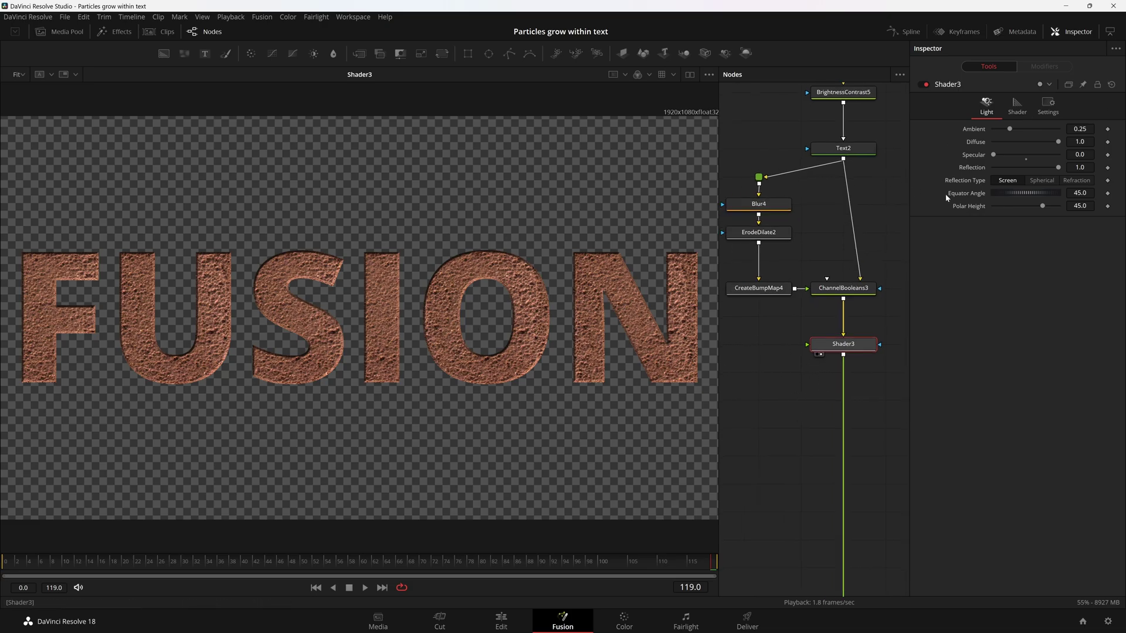
pyautogui.moveTo(995, 155); pyautogui.dragTo(974, 163)
pyautogui.moveTo(1059, 169); pyautogui.dragTo(984, 178)
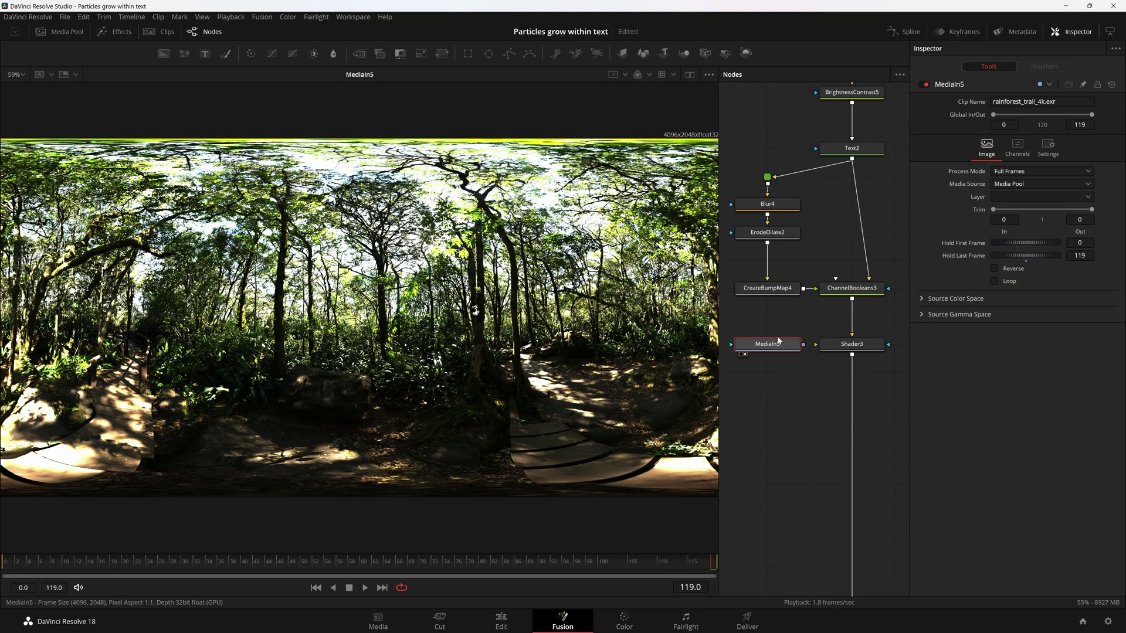
# Step: Add a Brightness Contrast node after MediaIn5, the rainforest_trail_4k.exr image
pyautogui.moveTo(780, 347); pyautogui.dragTo(839, 343)
pyautogui.moveTo(779, 320); pyautogui.dragTo(820, 319)
pyautogui.moveTo(854, 322)
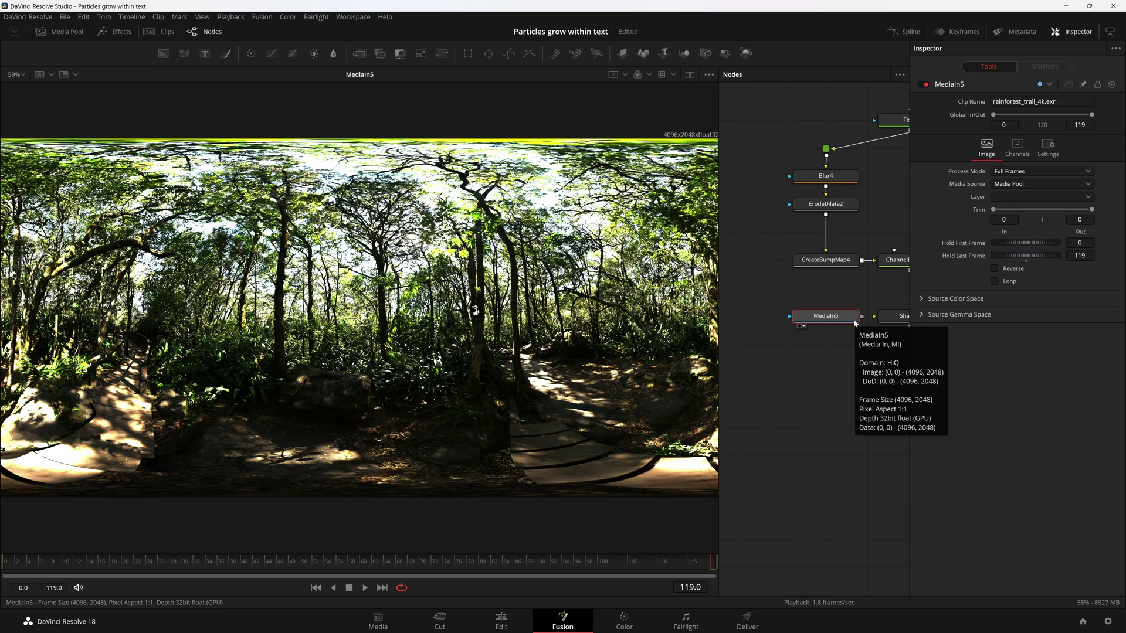
pyautogui.hotkey('shift', 'space')
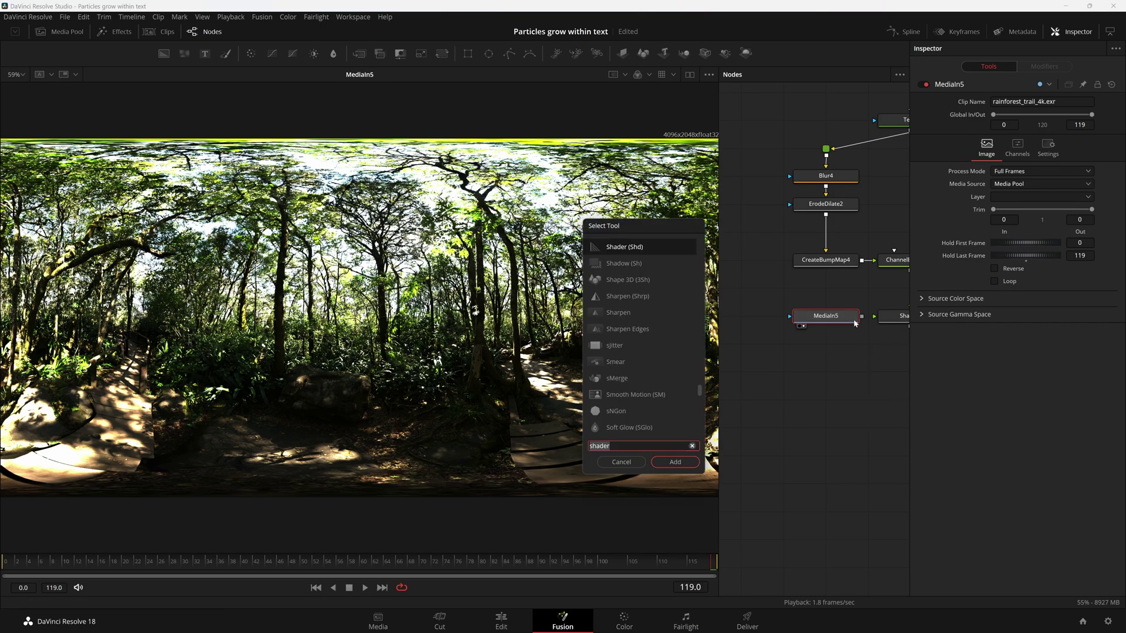
pyautogui.write('bc')
pyautogui.press('Return')
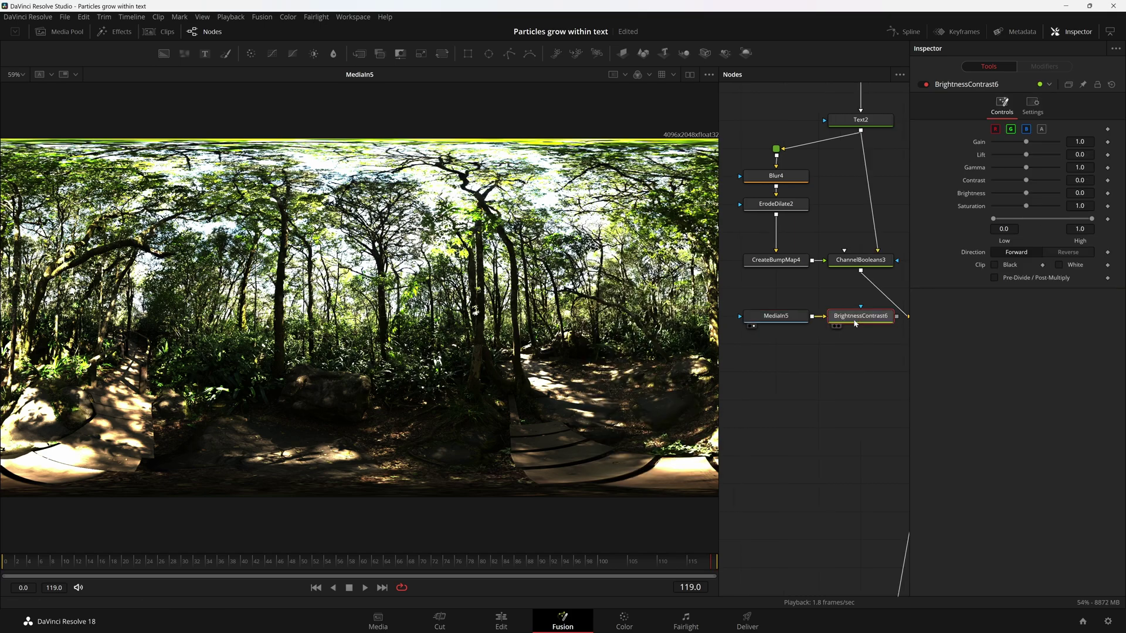
# Step: Arrange BrightnessContrast6 directly below MediaIn5 and align Shader3 beside it under ChannelBooleans3
pyautogui.moveTo(801, 334); pyautogui.dragTo(772, 349)
pyautogui.hscroll(4, 824, 329)
pyautogui.moveTo(901, 317); pyautogui.dragTo(819, 371)
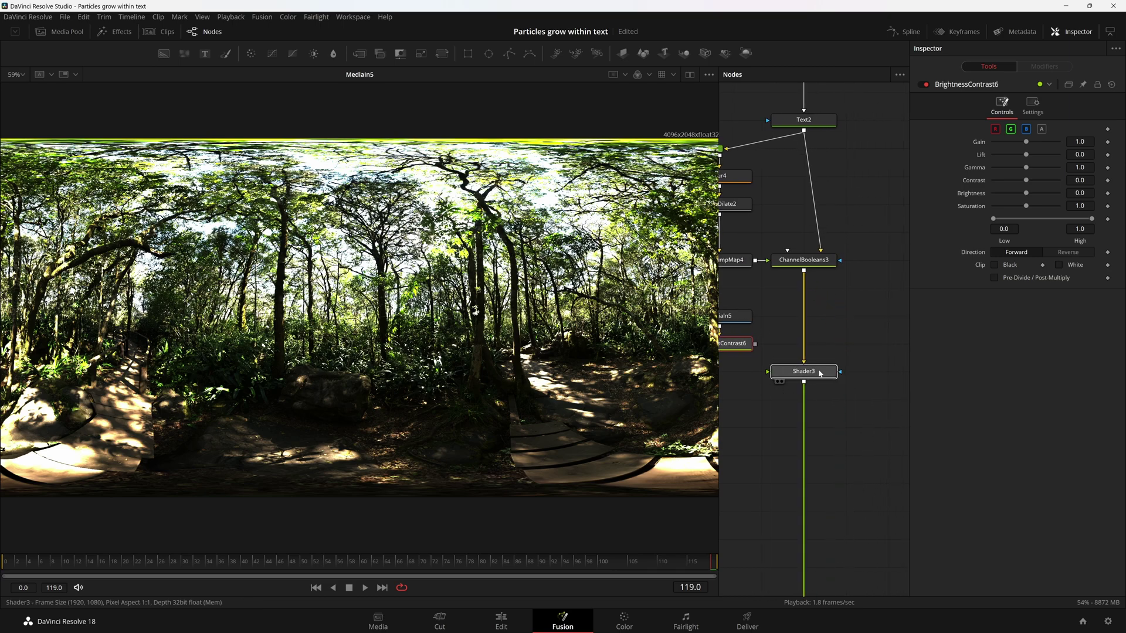
pyautogui.hscroll(-2, 821, 384)
pyautogui.click(827, 363)
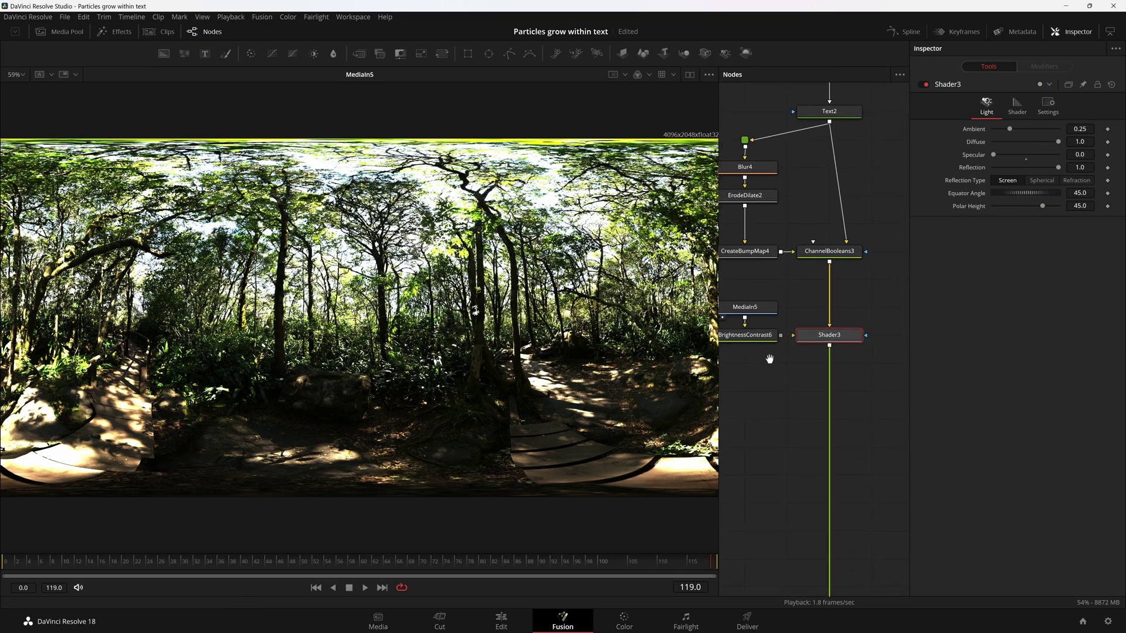
pyautogui.hscroll(-1, 799, 346)
# Step: Connect BrightnessContrast6 to Shader3's reflection map input, and check the Shader3 result up close and fitted in the viewer
pyautogui.moveTo(798, 334); pyautogui.dragTo(231, 331)
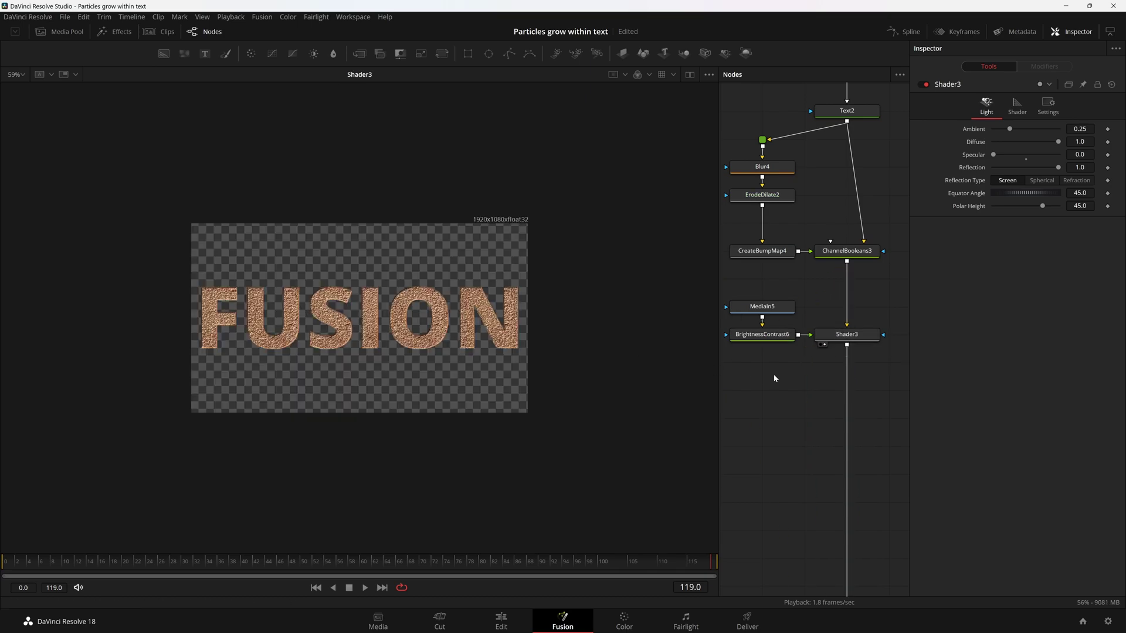
pyautogui.scroll(10, 400, 332)
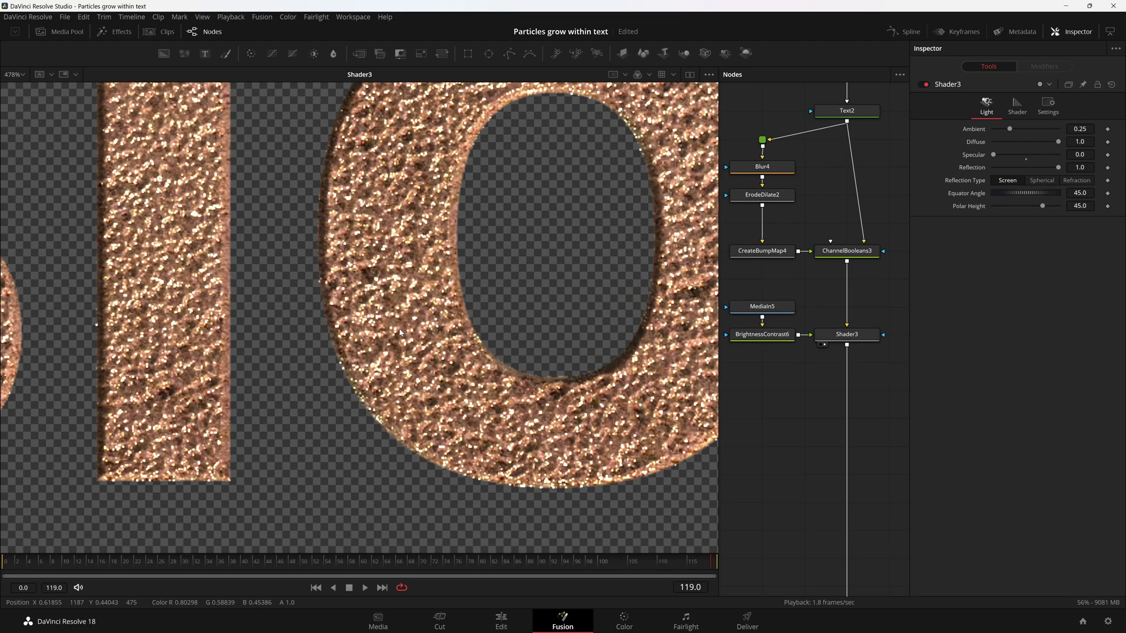
pyautogui.hotkey('ctrl', 'f')
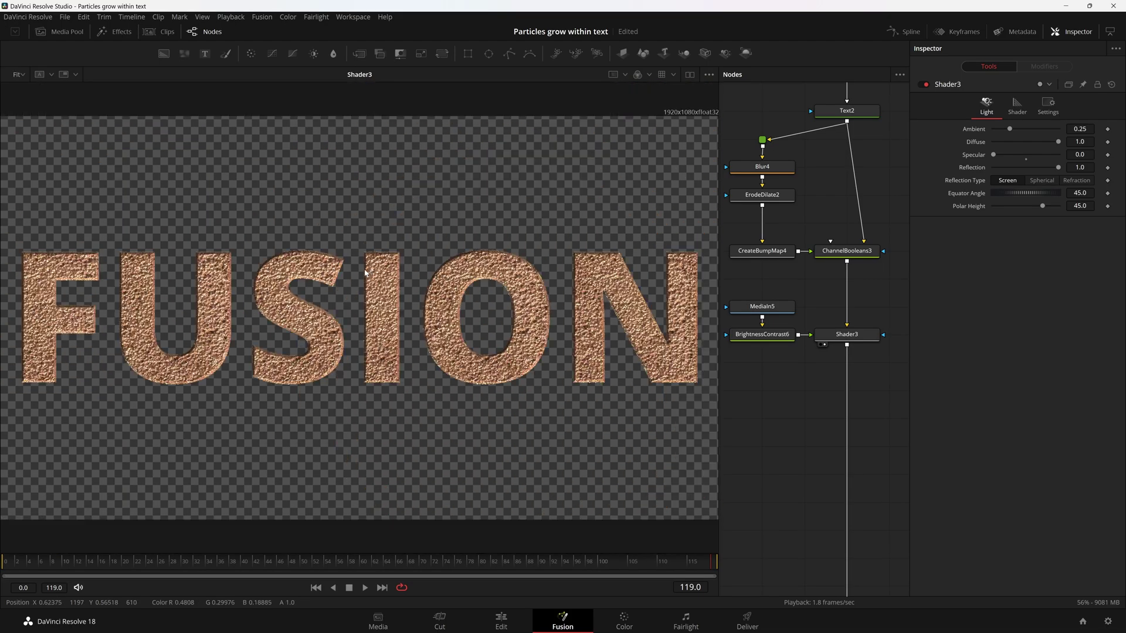
# Step: Examine the Shader3 texture up close on the letter O and inspect its MediaIn4 source image
pyautogui.moveTo(856, 211); pyautogui.dragTo(844, 375)
pyautogui.scroll(1, 519, 308)
pyautogui.scroll(8, 519, 311)
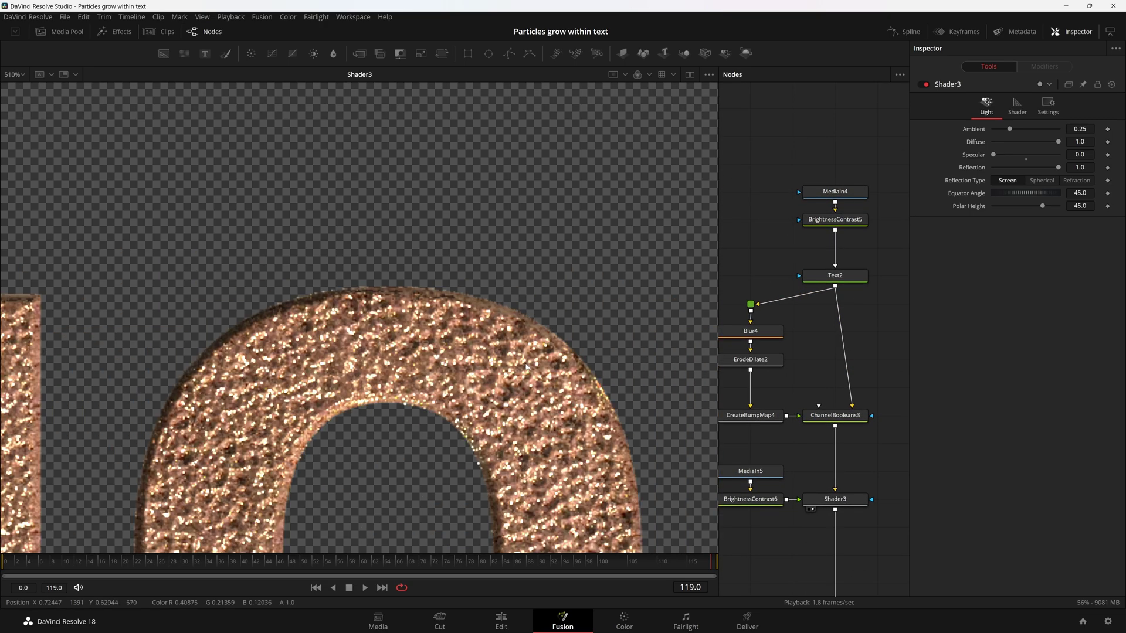
pyautogui.scroll(2, 519, 311)
pyautogui.click(862, 193)
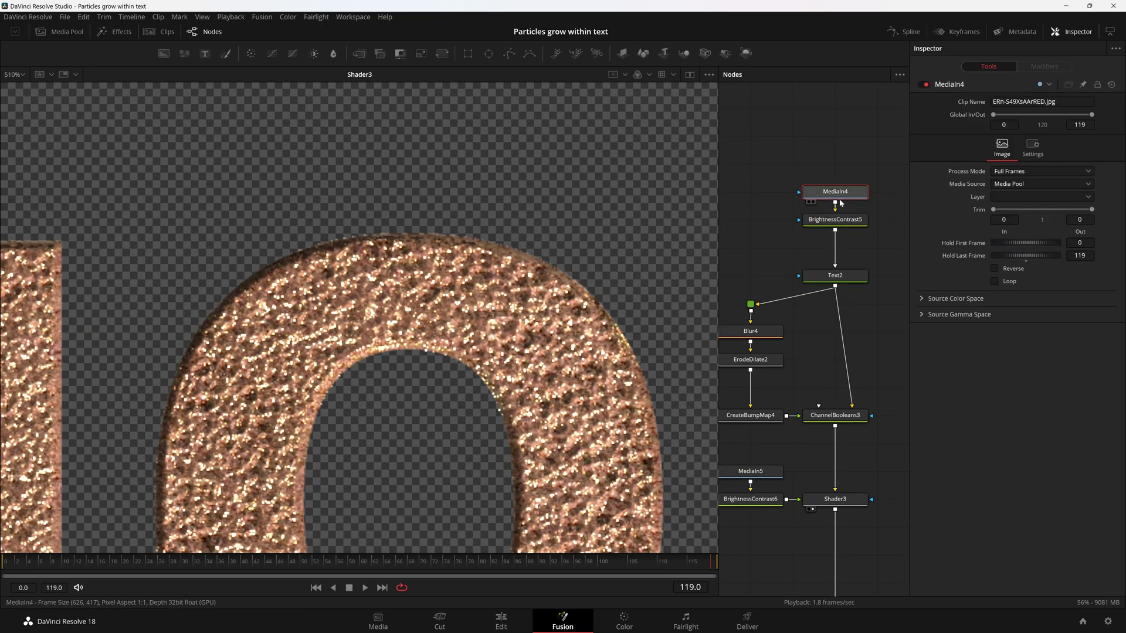
pyautogui.press('1')
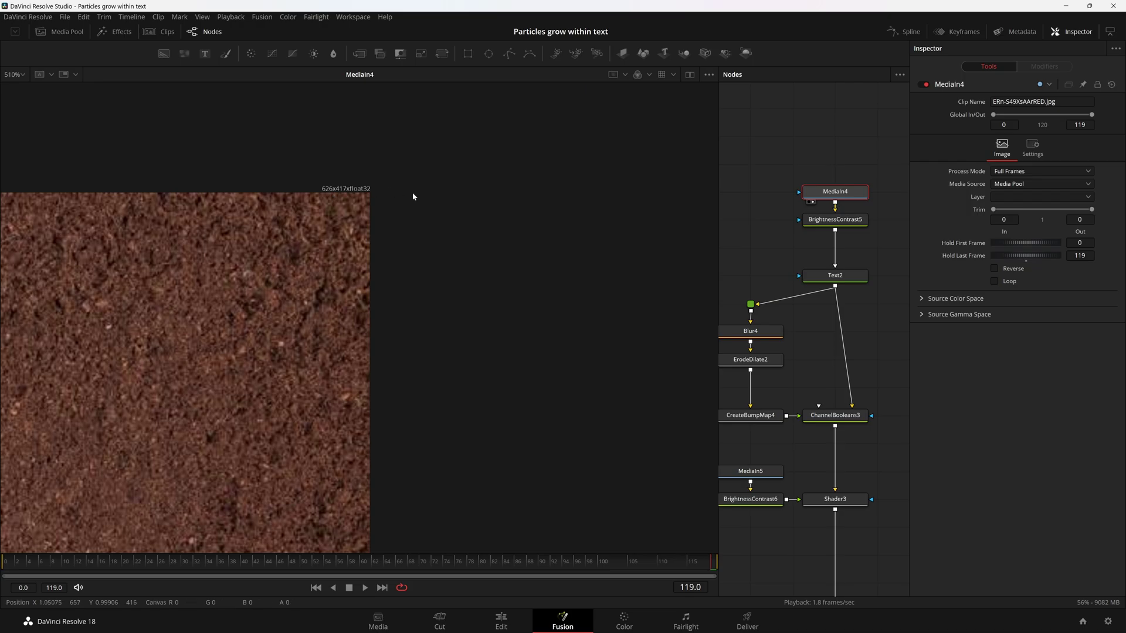
pyautogui.click(1108, 622)
pyautogui.click(740, 536)
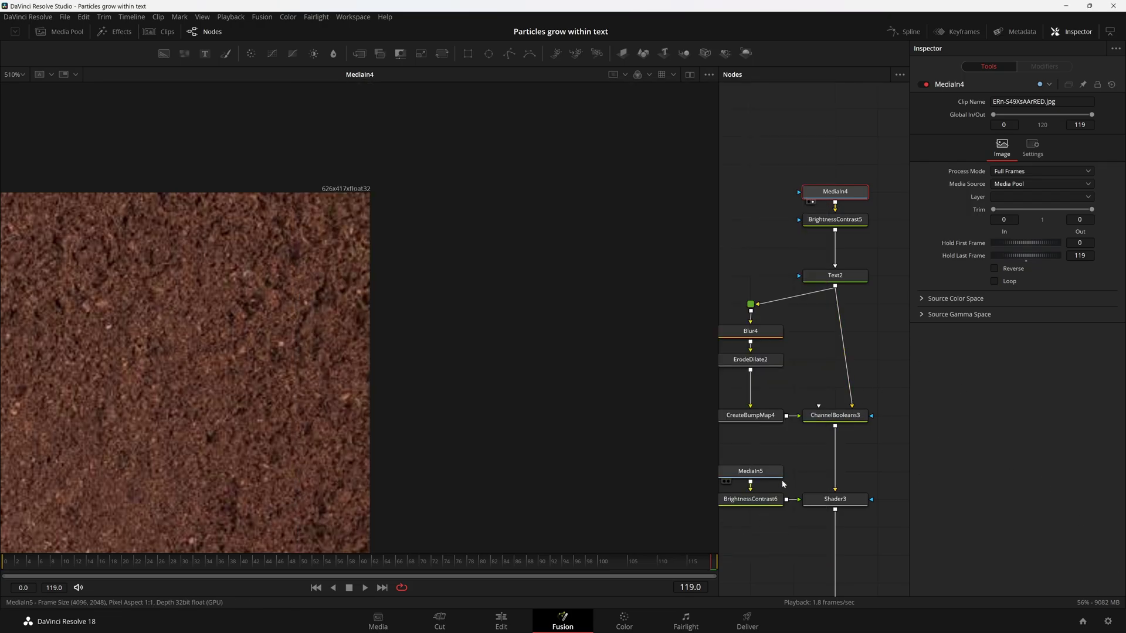
pyautogui.scroll(-8, 811, 328)
pyautogui.moveTo(851, 253); pyautogui.dragTo(305, 222)
pyautogui.hotkey('ctrl', 'f')
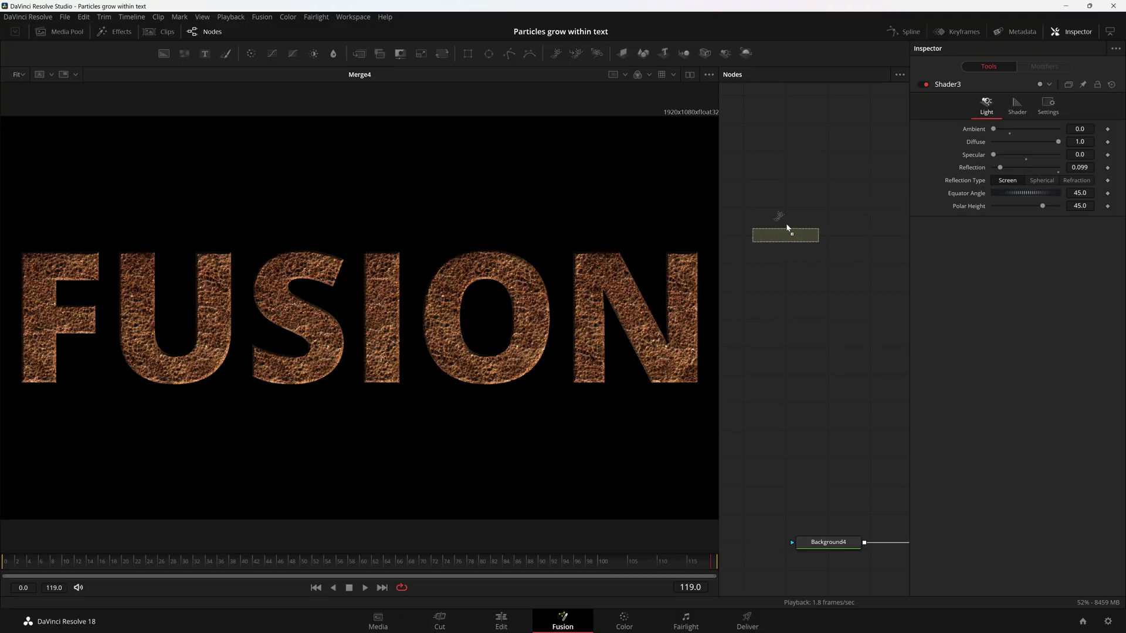
# Step: Add a pEmitter feeding a pRender placed below it, and view the rendered particles from several angles
pyautogui.moveTo(788, 229); pyautogui.dragTo(787, 229)
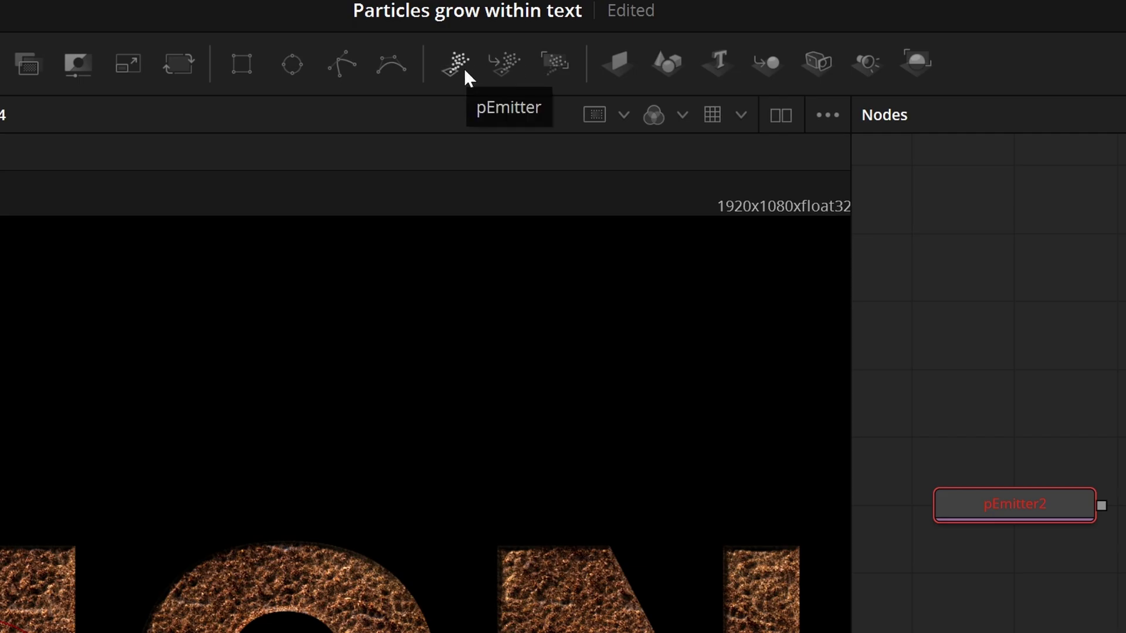
pyautogui.click(552, 63)
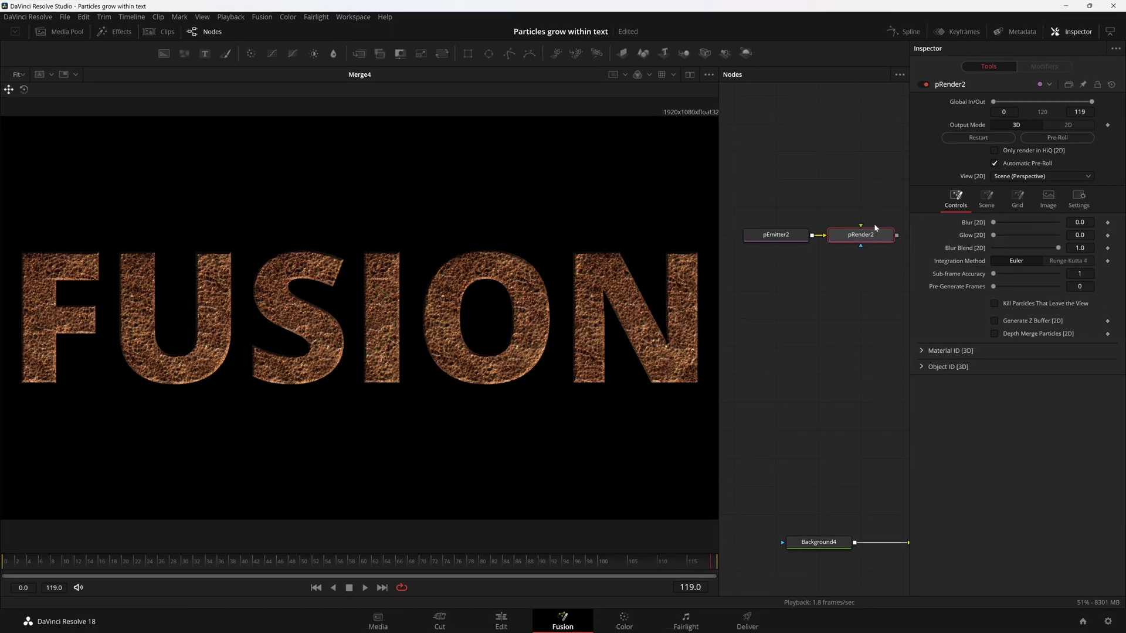
pyautogui.moveTo(847, 237); pyautogui.dragTo(761, 283)
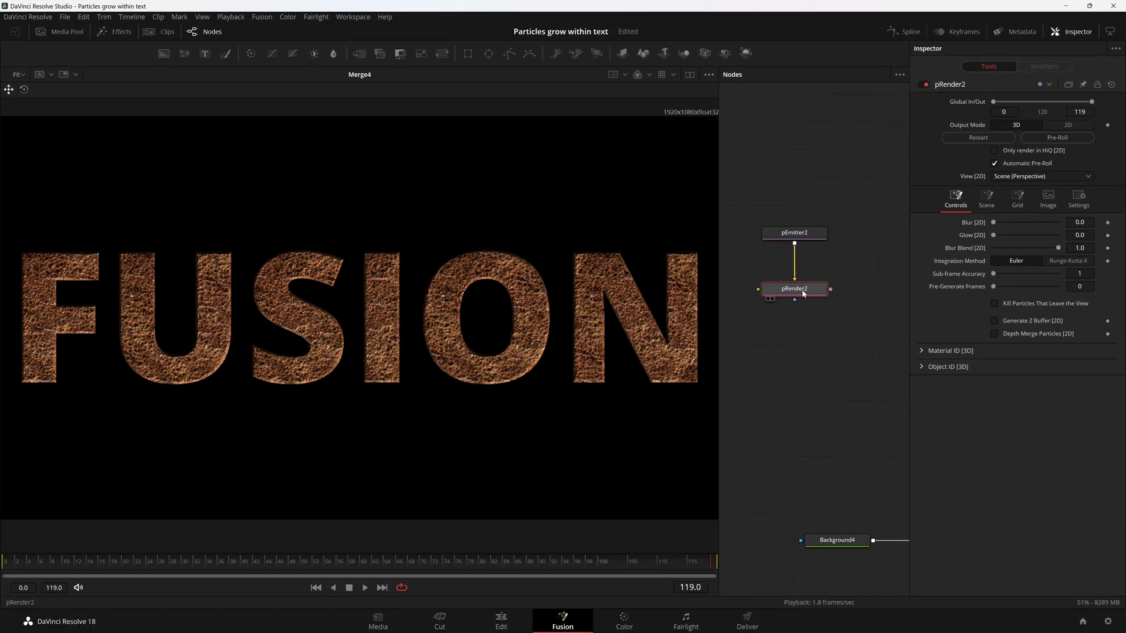
pyautogui.press('1')
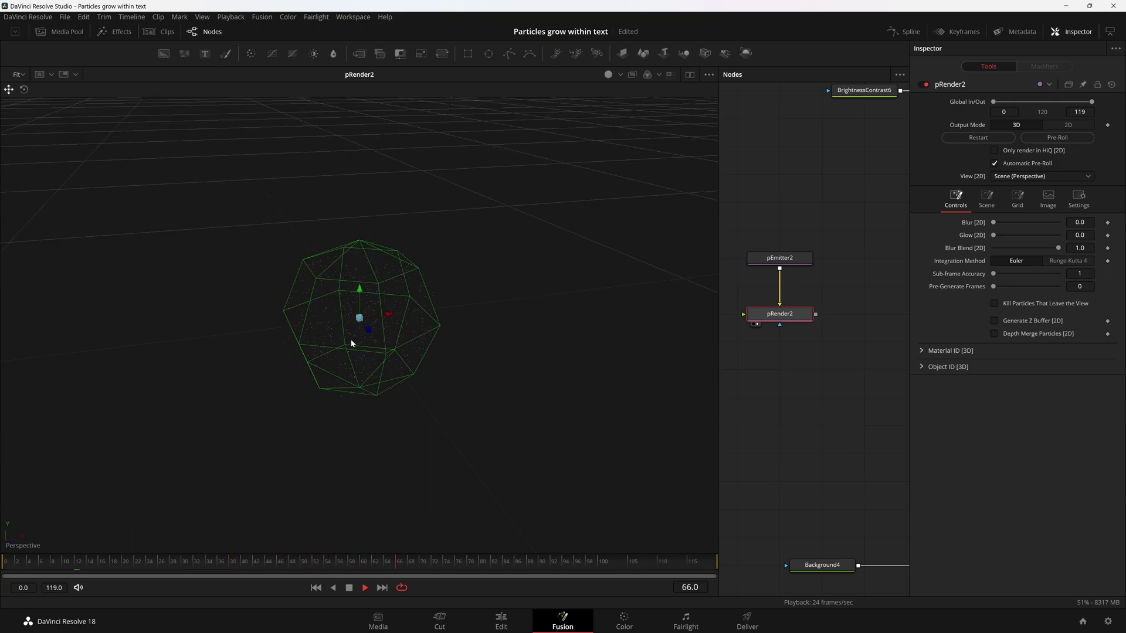
pyautogui.scroll(5, 428, 357)
pyautogui.scroll(-3, 483, 321)
pyautogui.moveTo(482, 322); pyautogui.dragTo(536, 363)
pyautogui.moveTo(303, 390); pyautogui.dragTo(673, 370)
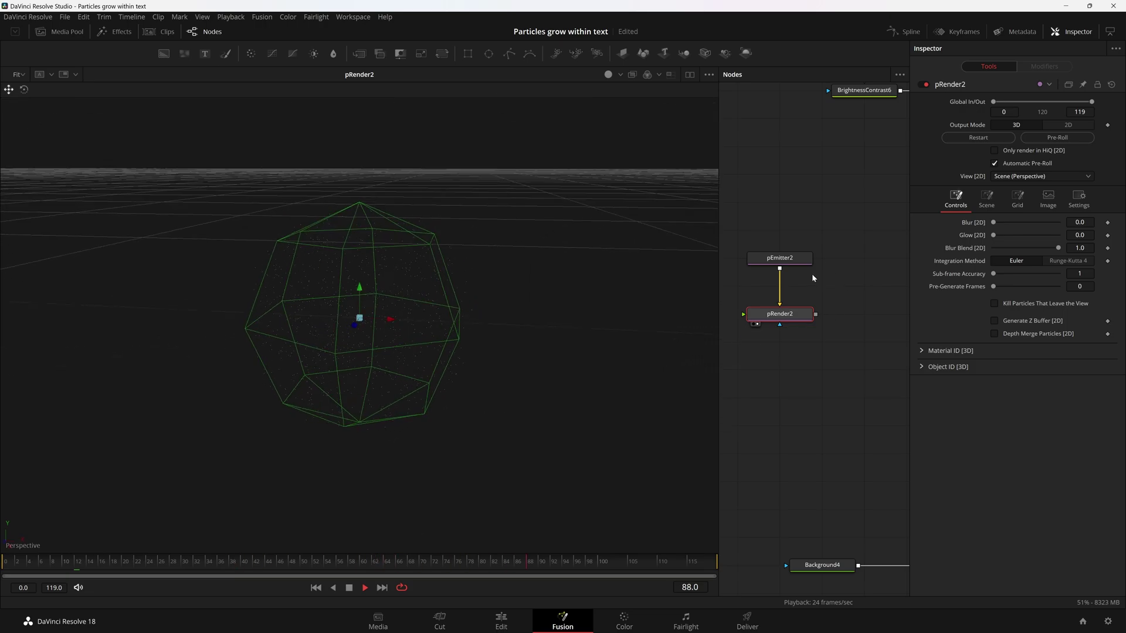
# Step: Try the Cube, Line and Rectangle emission regions on pEmitter2, pulling one end of the line away from the origin
pyautogui.click(796, 260)
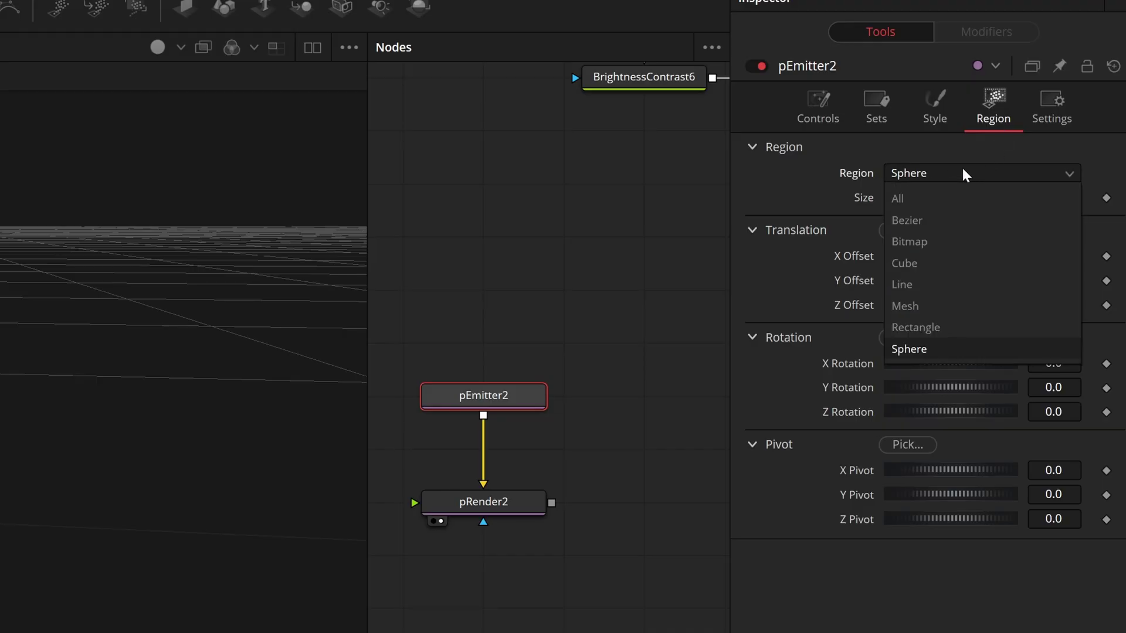
pyautogui.click(941, 264)
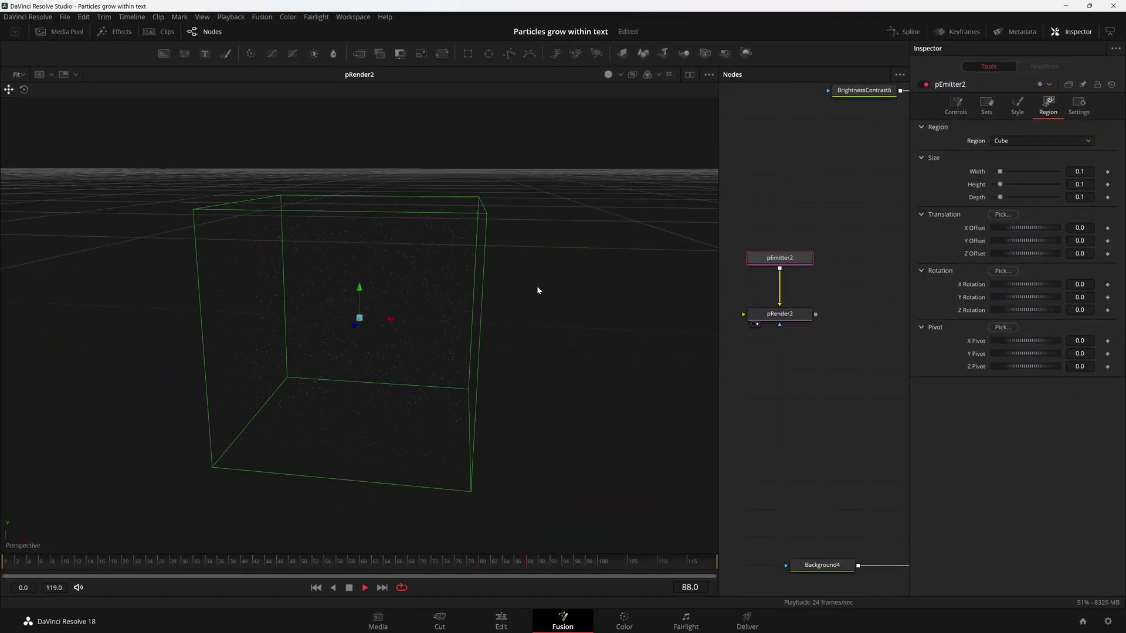
pyautogui.click(1031, 142)
pyautogui.click(1022, 203)
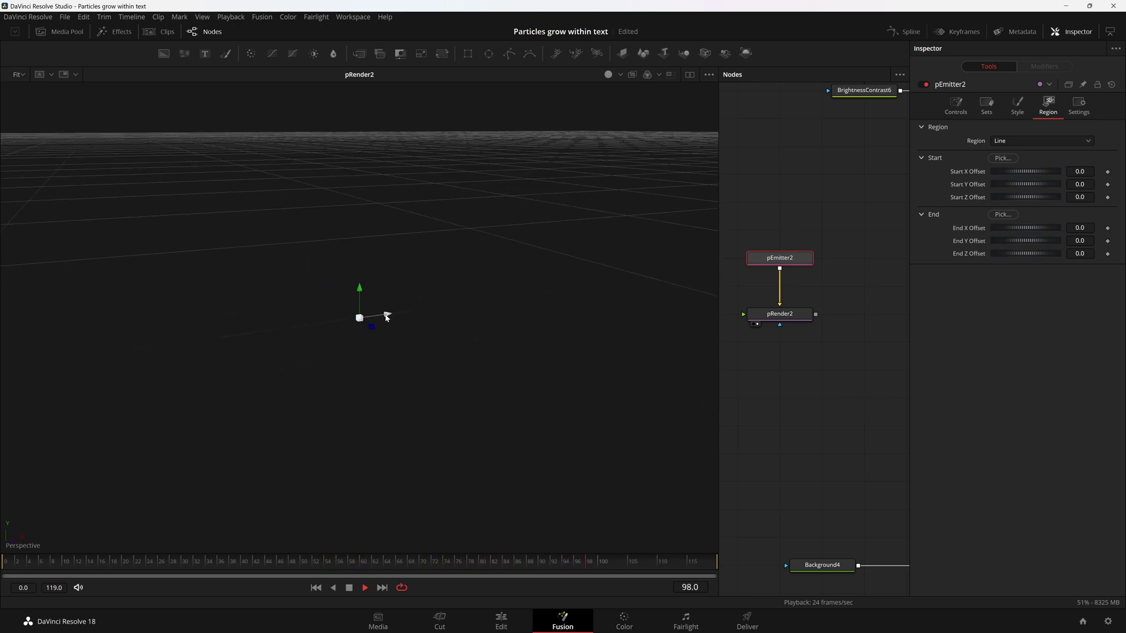
pyautogui.moveTo(387, 315); pyautogui.dragTo(656, 209)
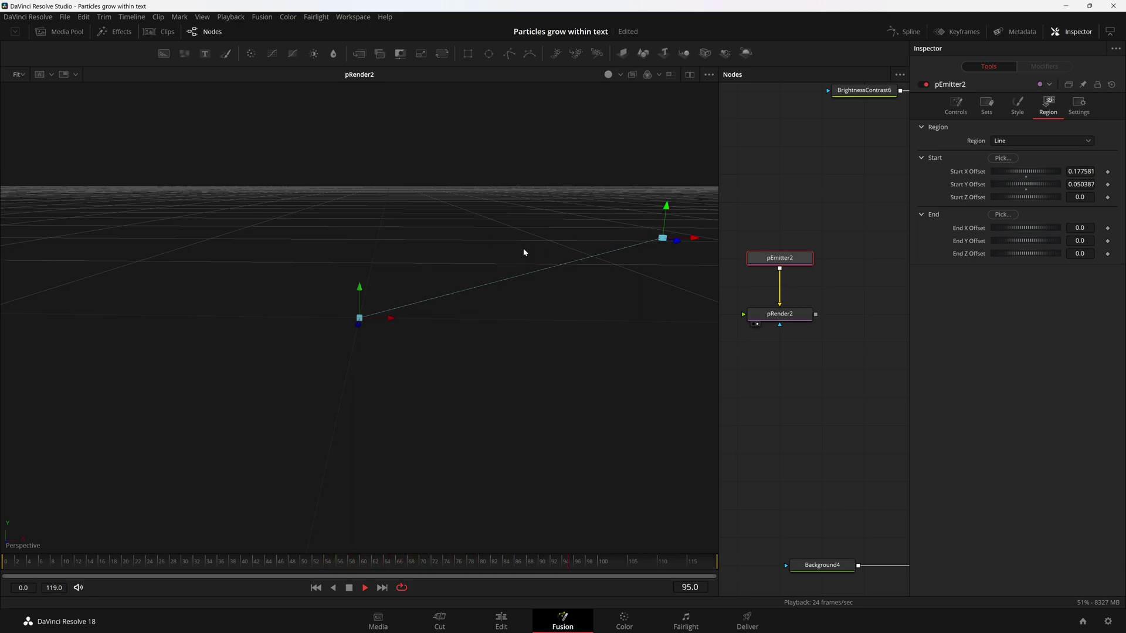
pyautogui.click(1037, 141)
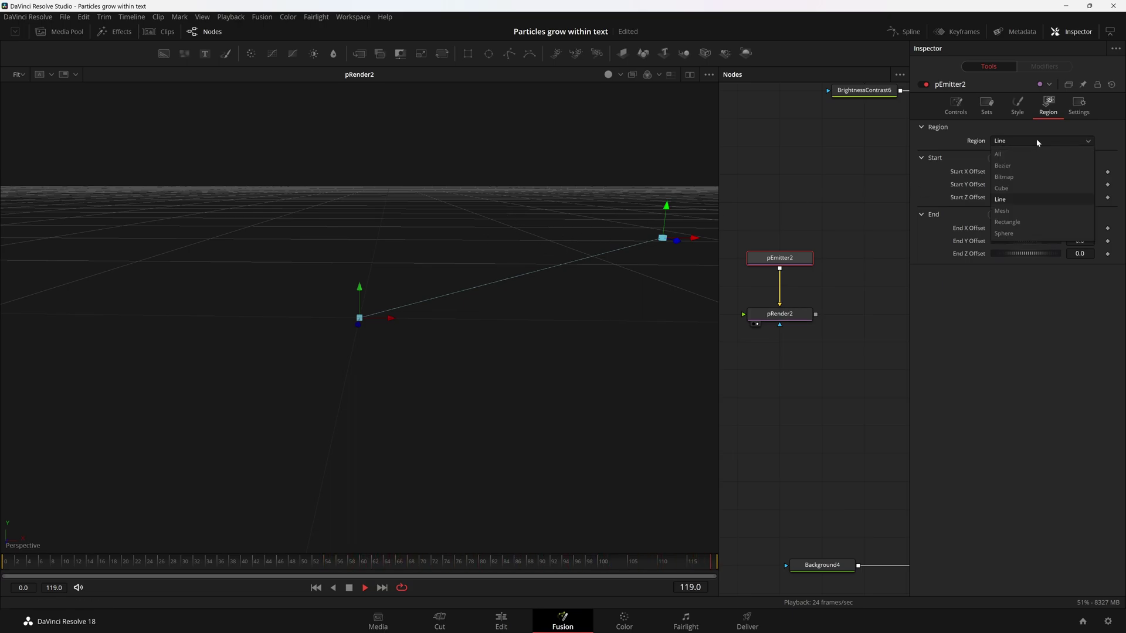
pyautogui.click(1019, 223)
# Step: Set pEmitter2's emission region to Bitmap and return playback to frame 0
pyautogui.click(1087, 142)
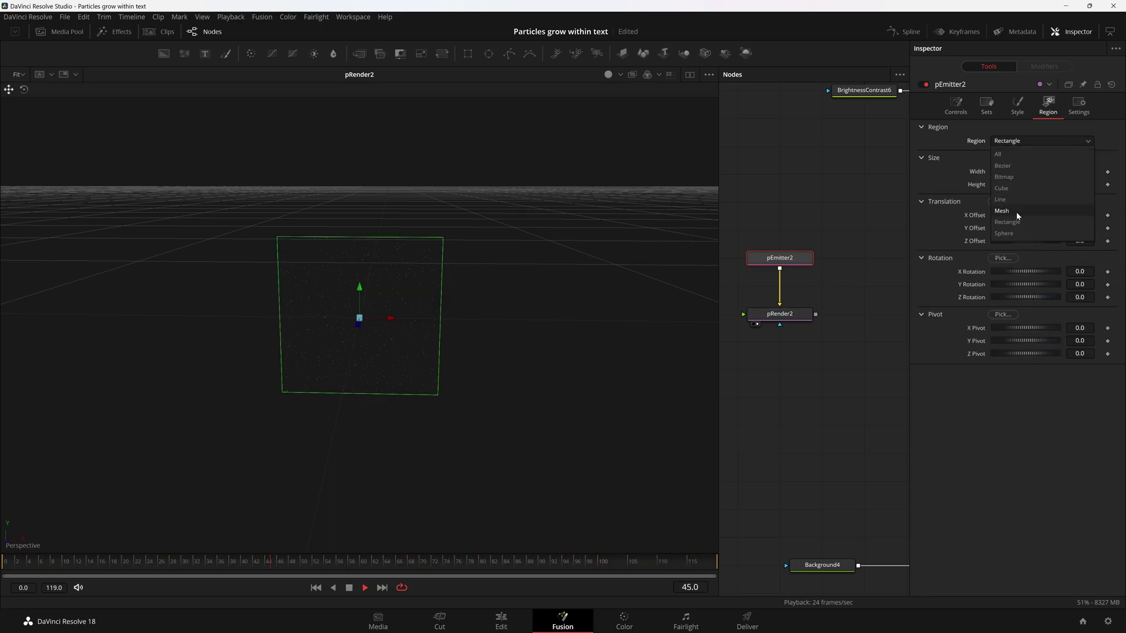
pyautogui.click(1024, 177)
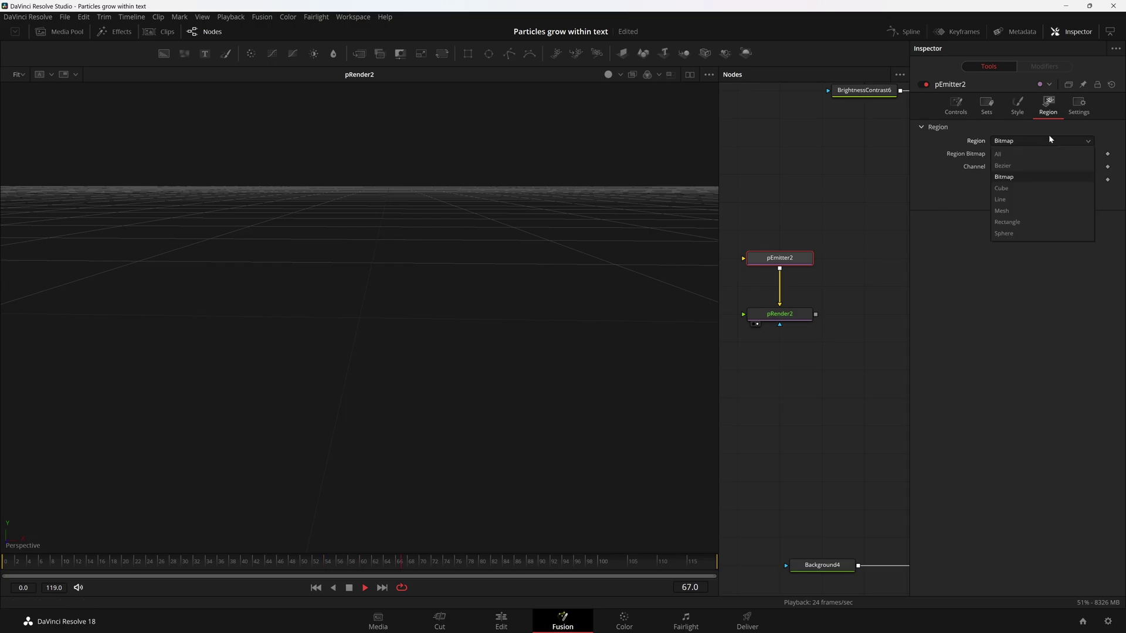
pyautogui.click(315, 588)
pyautogui.scroll(-3, 863, 393)
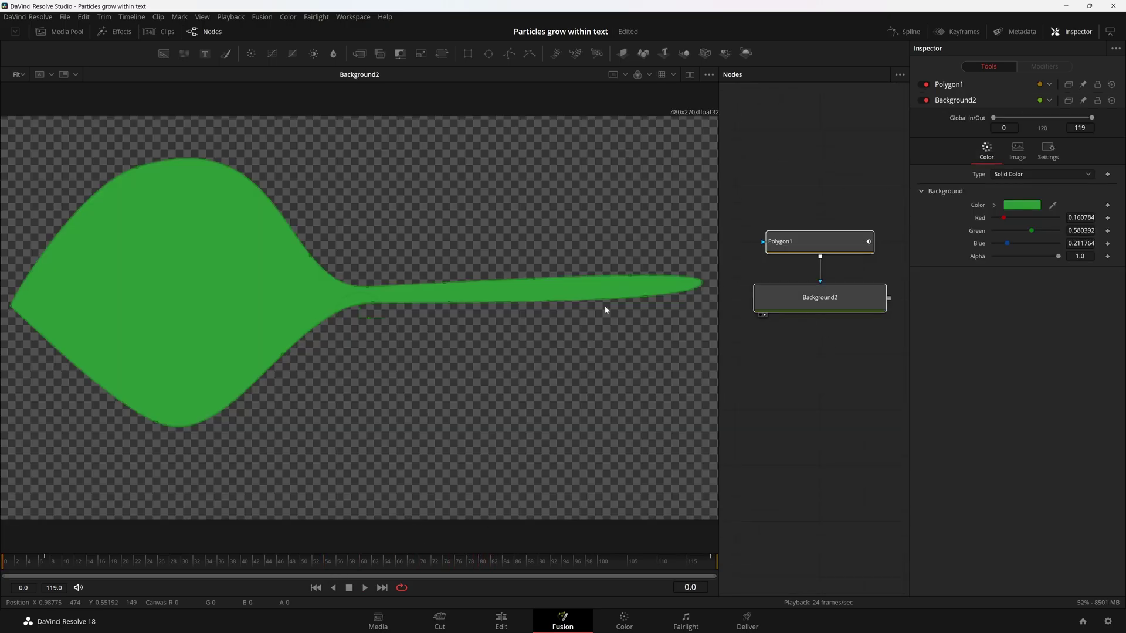
# Step: Examine the leaf shape built from Polygon1 and Background2, and the MediaIn7 leaf image as an alternative
pyautogui.click(767, 346)
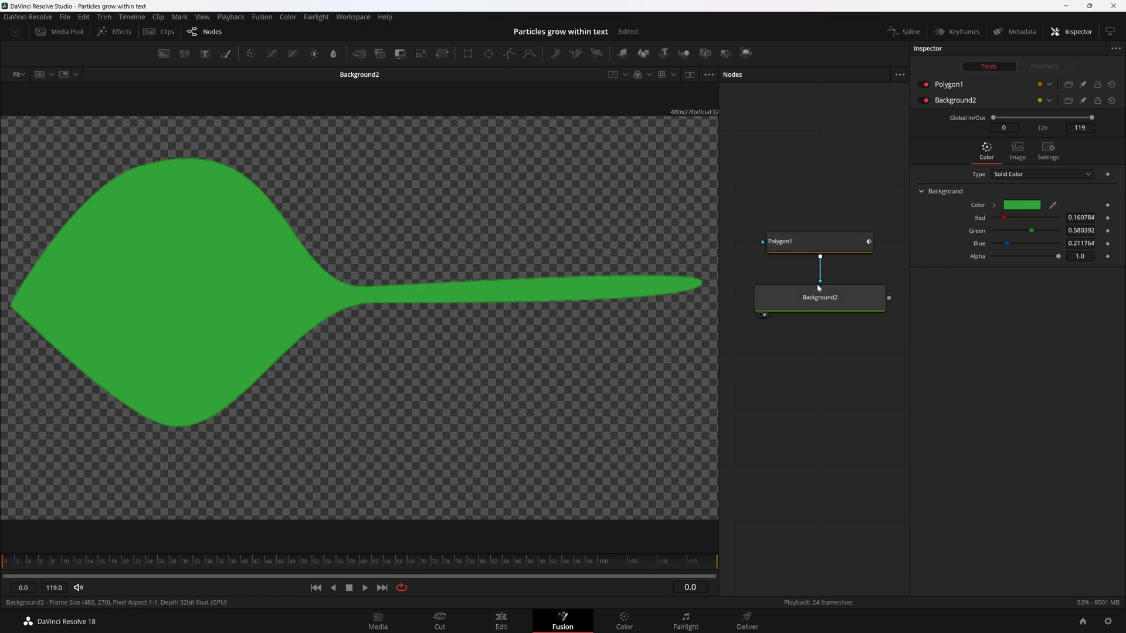
pyautogui.click(824, 244)
pyautogui.click(821, 297)
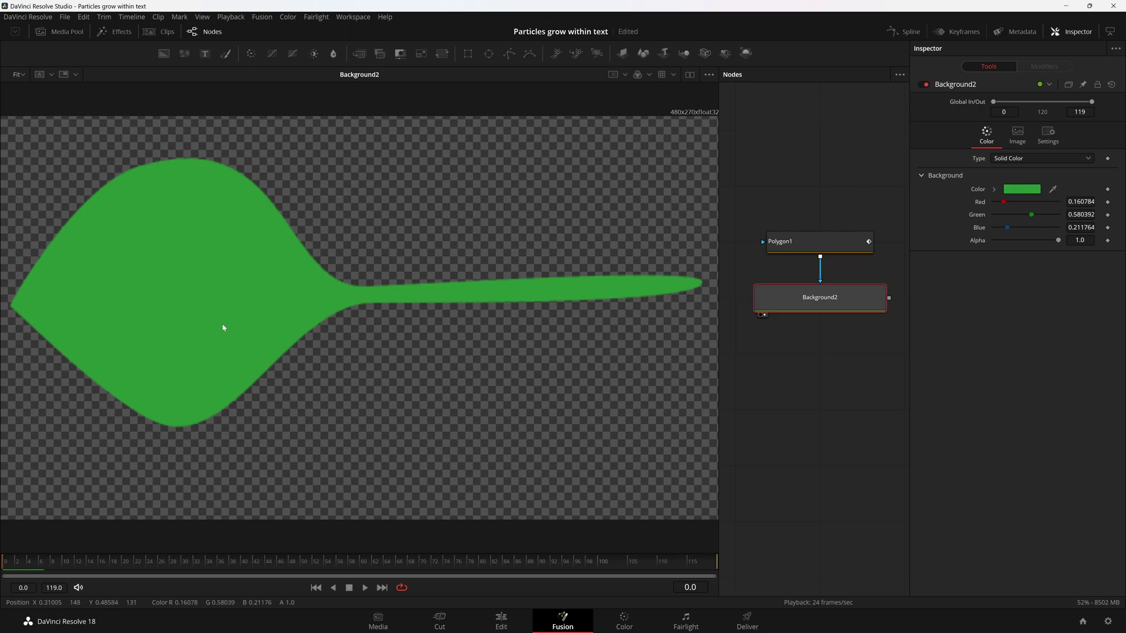
pyautogui.scroll(-2, 838, 410)
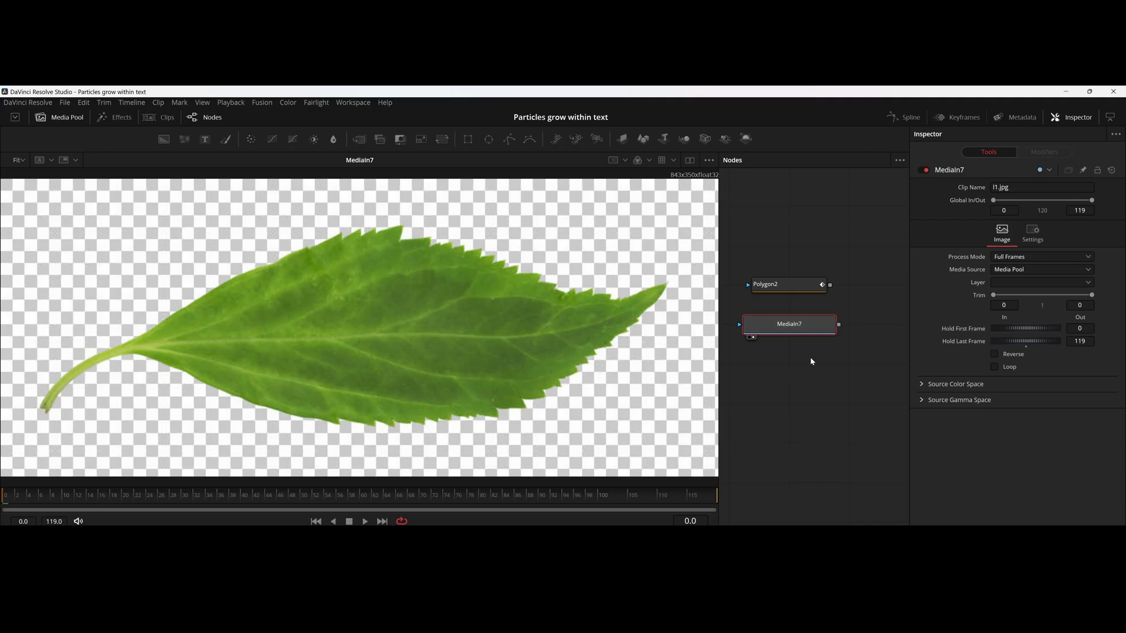
pyautogui.click(821, 384)
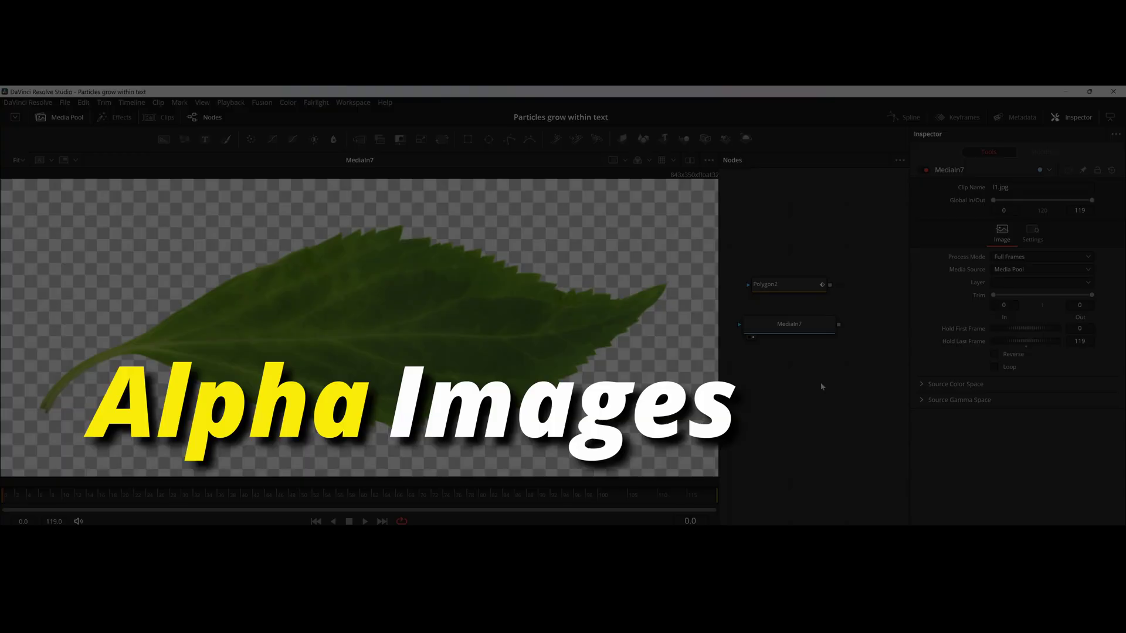
# Step: Connect Shader3's output to pEmitter2 as its region bitmap
pyautogui.moveTo(864, 320); pyautogui.dragTo(769, 428)
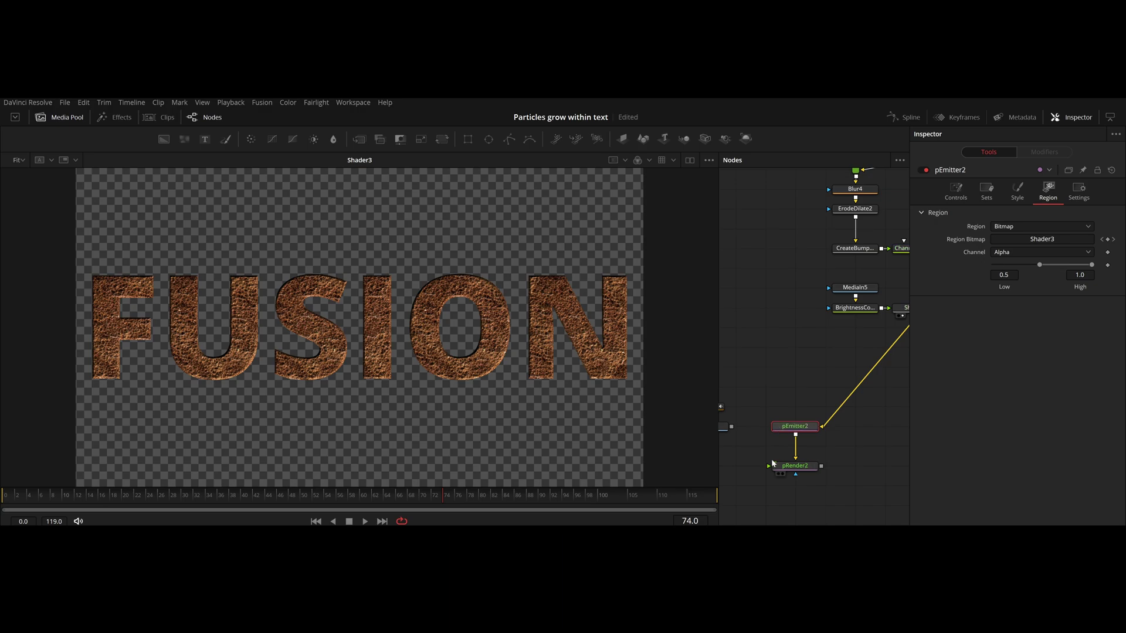
pyautogui.moveTo(756, 329); pyautogui.dragTo(796, 322)
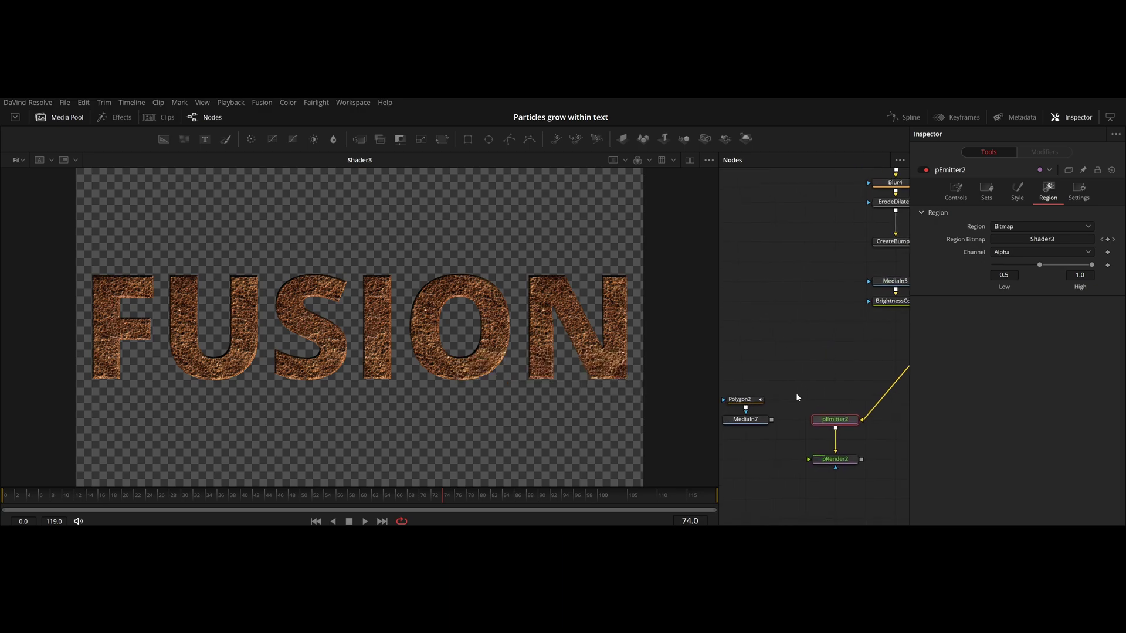
# Step: Set pEmitter2's particle style to Bitmap, connect the MediaIn7 leaf image as its style bitmap, and save the project
pyautogui.click(1018, 191)
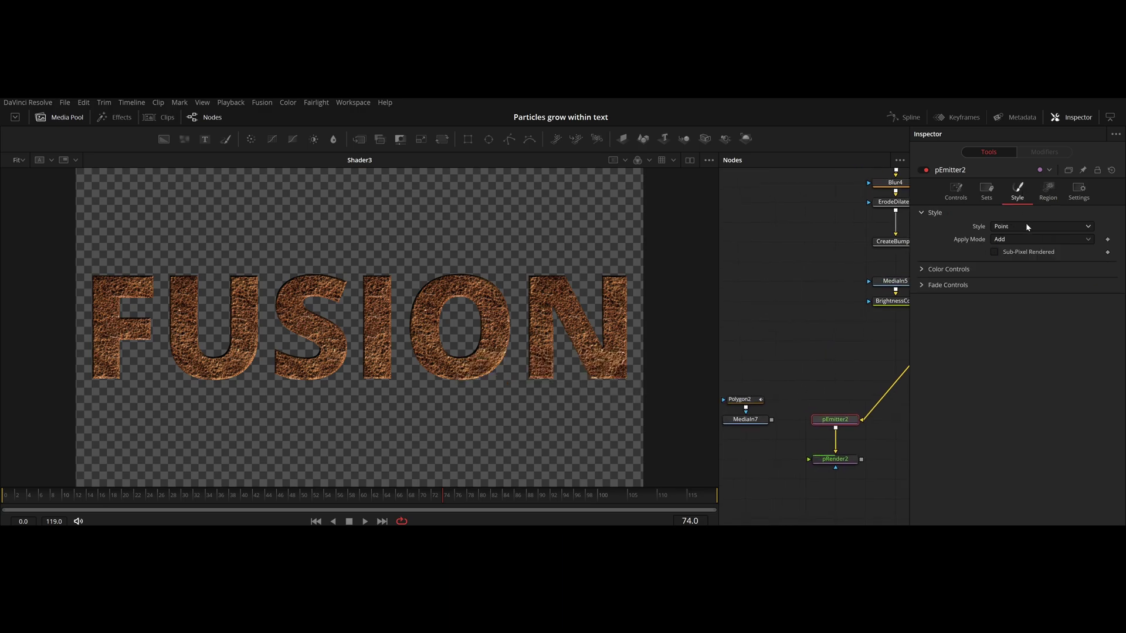
pyautogui.click(1026, 225)
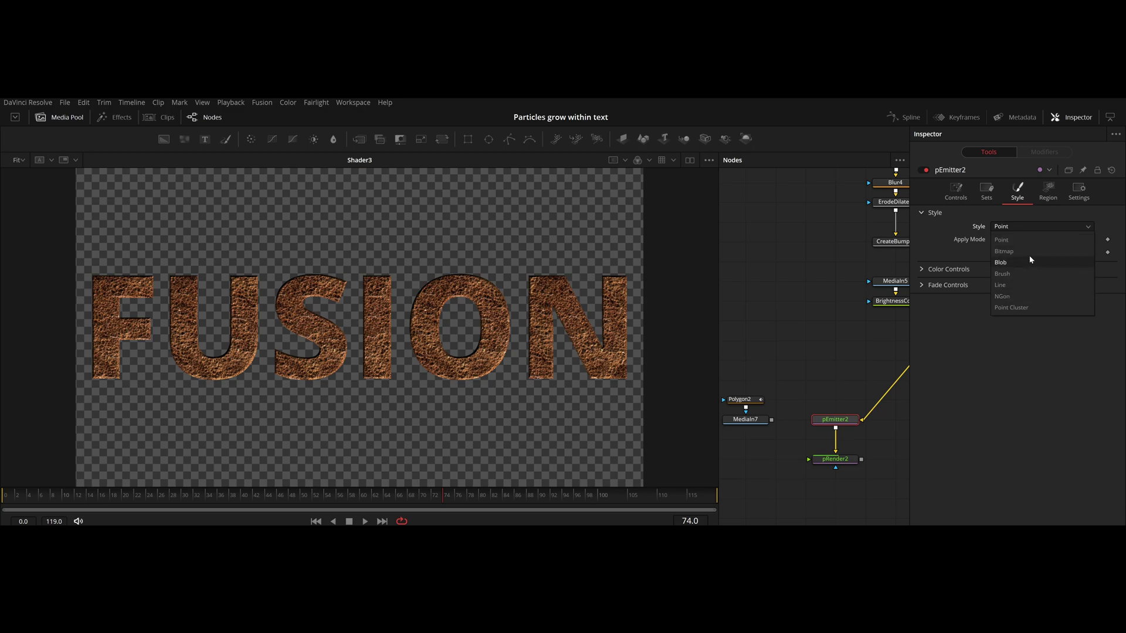
pyautogui.click(1028, 252)
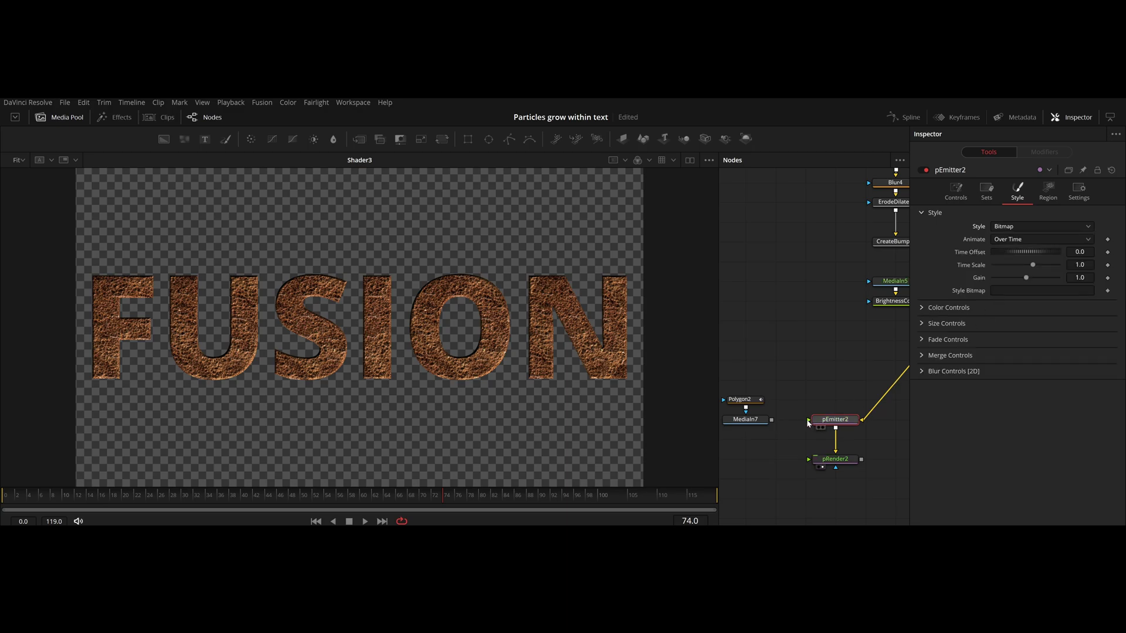
pyautogui.moveTo(771, 419); pyautogui.dragTo(832, 420)
pyautogui.hotkey('ctrl', 's')
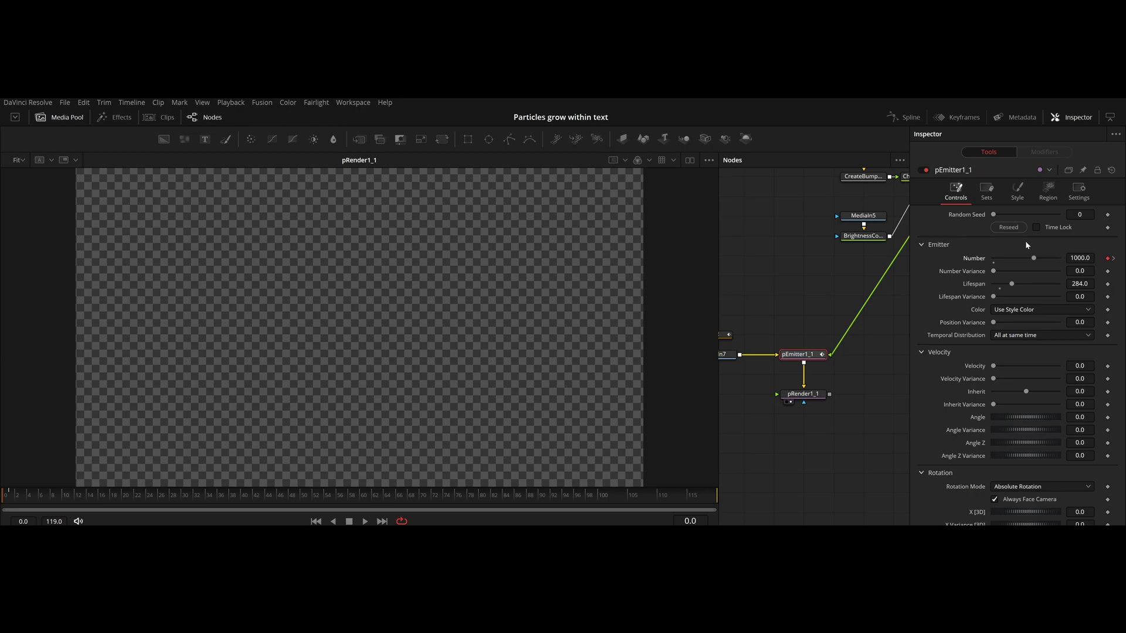
# Step: Review pEmitter1_1's Number keyframes at frames 0 and 1, its style and size controls, and its region settings
pyautogui.click(1114, 258)
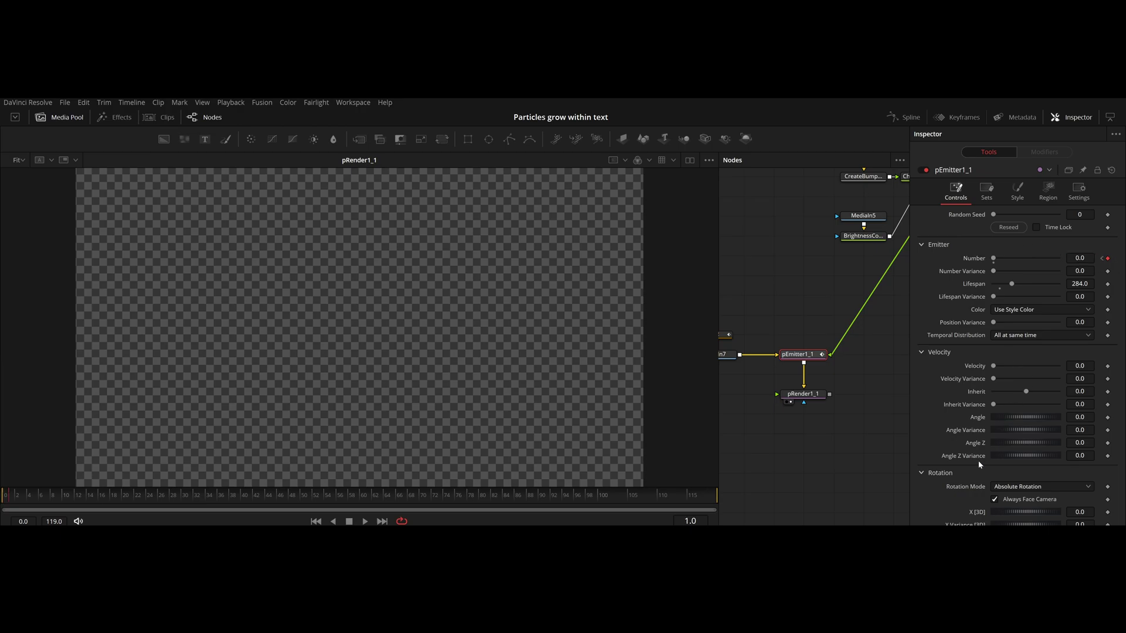
pyautogui.click(990, 194)
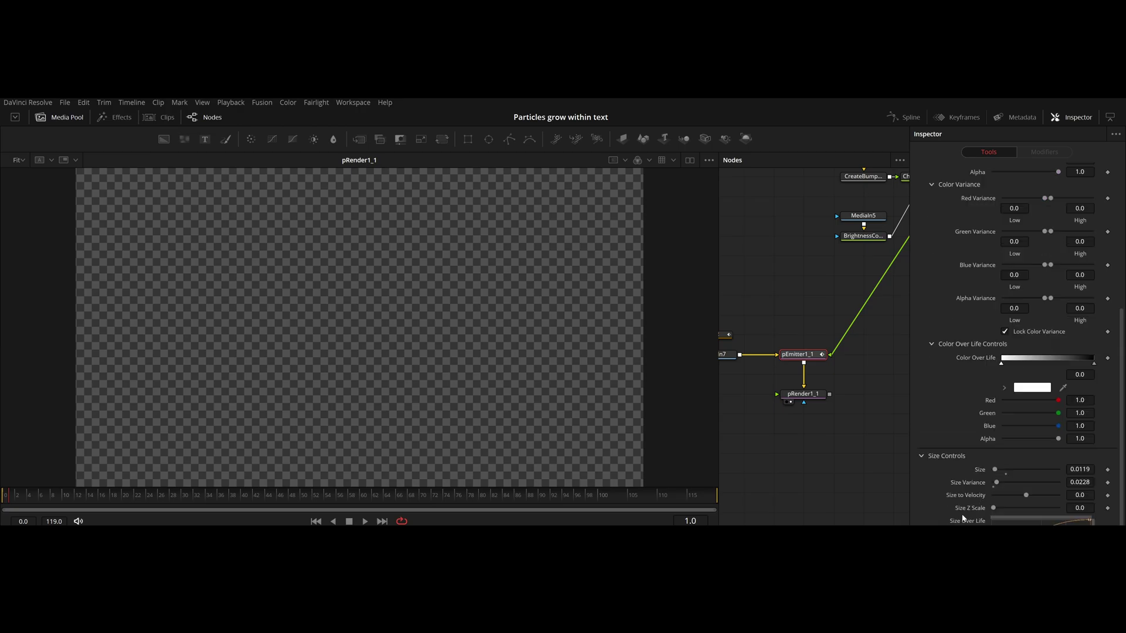
pyautogui.scroll(5, 963, 517)
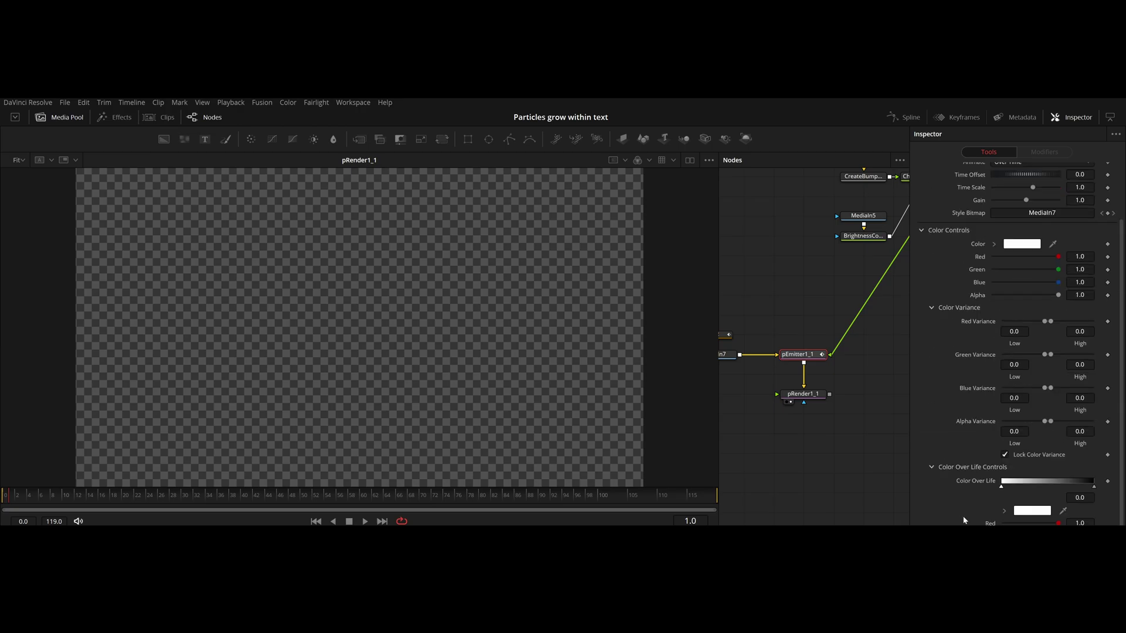
pyautogui.click(1048, 190)
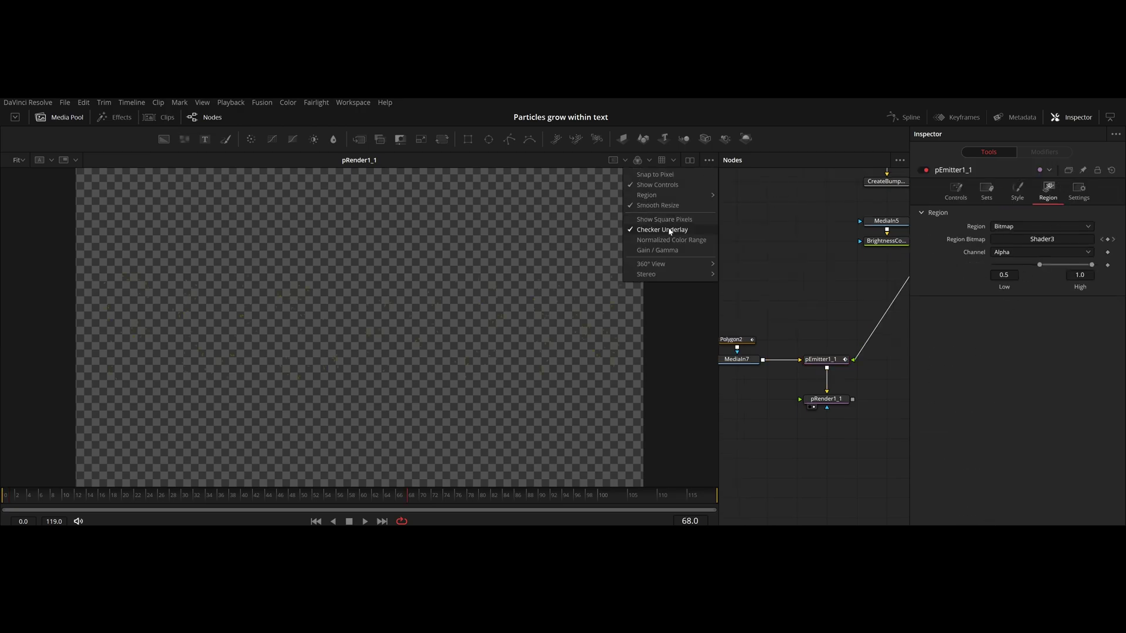
# Step: Turn off the viewer's checker underlay and play the pRender1_1 leaf particle animation
pyautogui.click(671, 231)
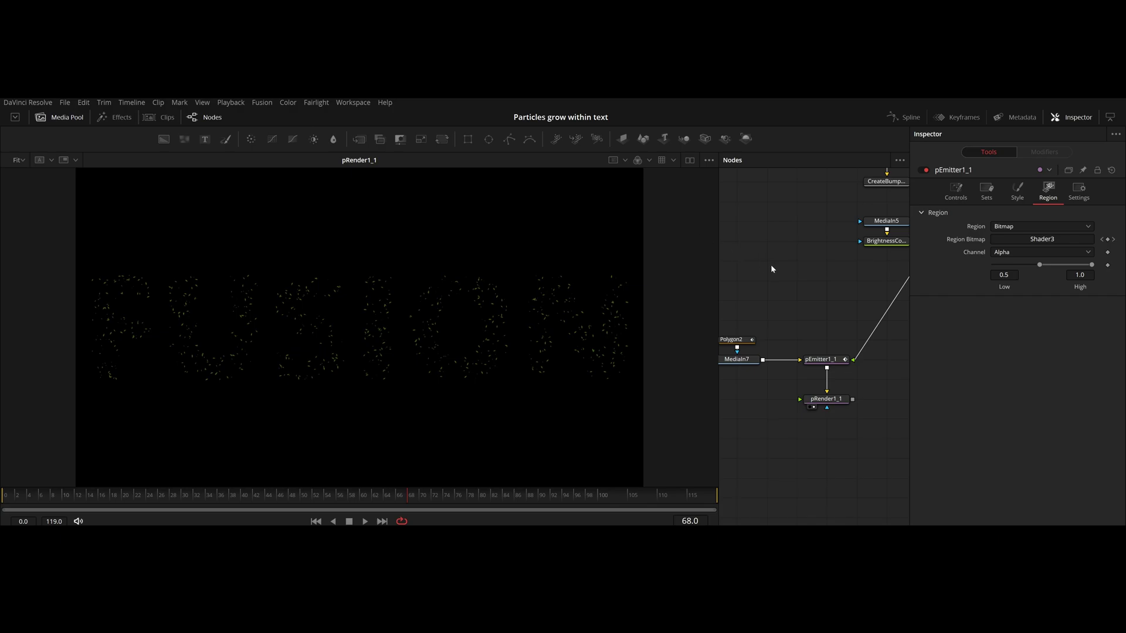
pyautogui.press('space')
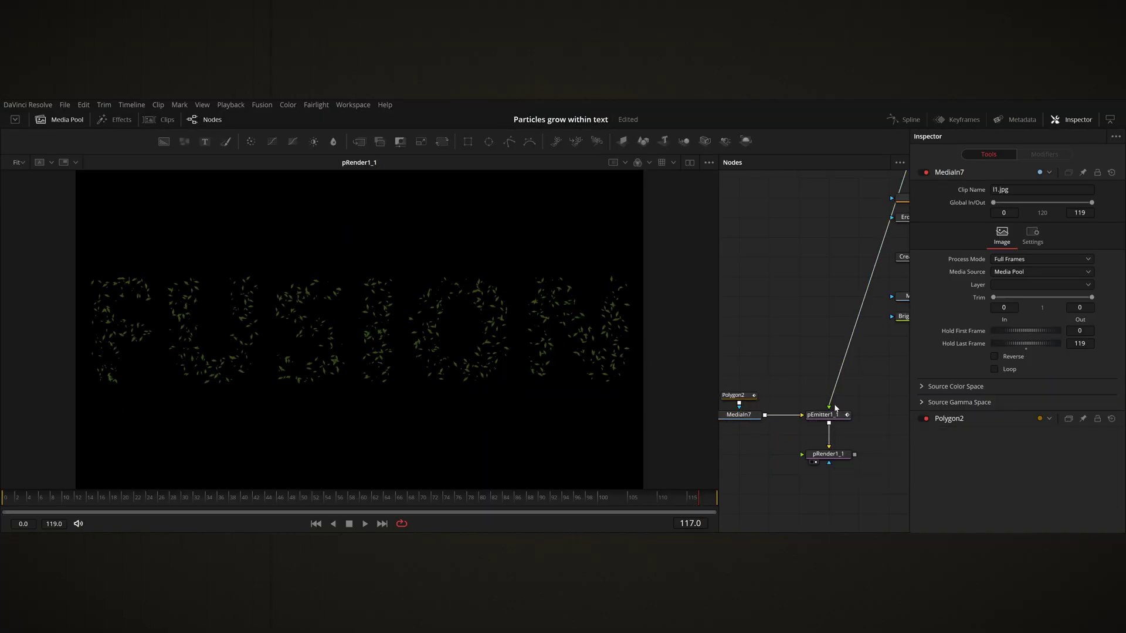
# Step: Place pRender1_1 beside the main node chain and merge its leaf particles over Shader3's output
pyautogui.moveTo(811, 470); pyautogui.dragTo(698, 453)
pyautogui.moveTo(786, 437); pyautogui.dragTo(877, 307)
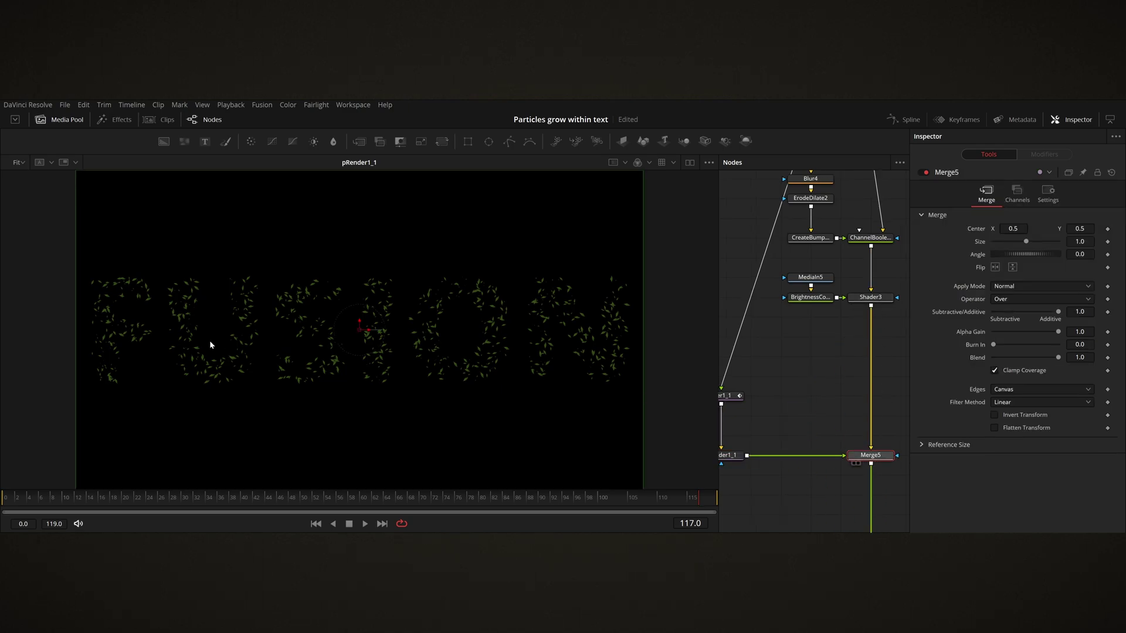
# Step: View the Merge5 composite up close, the MediaIn7 leaf image, and the pRender1_1 particles
pyautogui.press('1')
pyautogui.scroll(5, 463, 324)
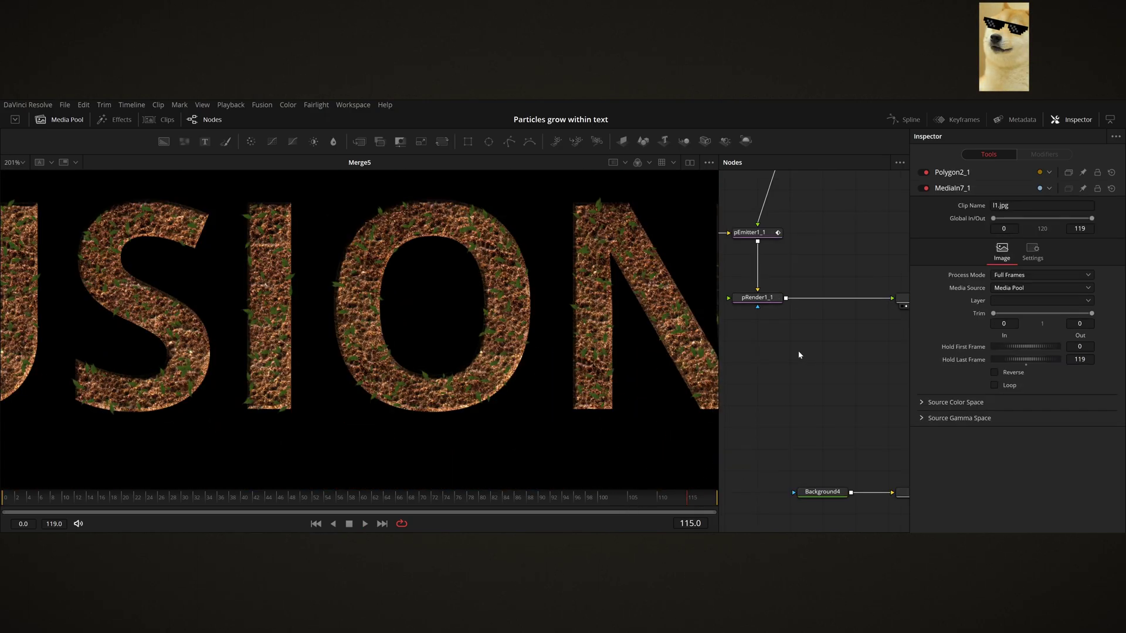
pyautogui.moveTo(799, 353); pyautogui.dragTo(866, 402)
pyautogui.moveTo(795, 375); pyautogui.dragTo(851, 398)
pyautogui.moveTo(753, 272); pyautogui.dragTo(869, 425)
pyautogui.click(848, 354)
pyautogui.click(819, 342)
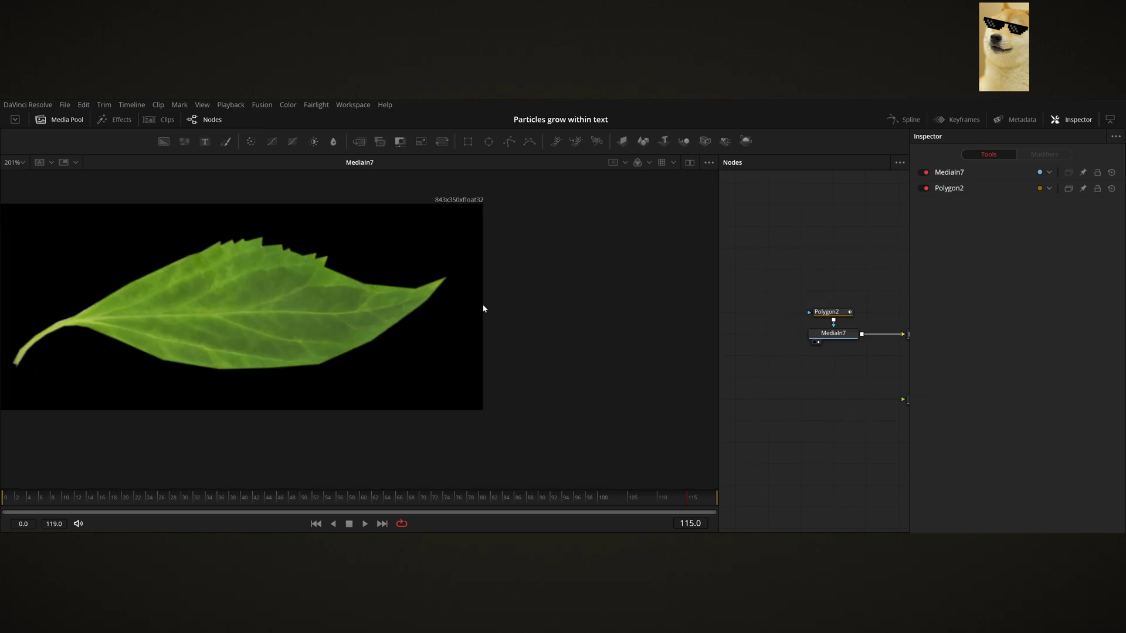
pyautogui.moveTo(483, 309); pyautogui.dragTo(589, 252)
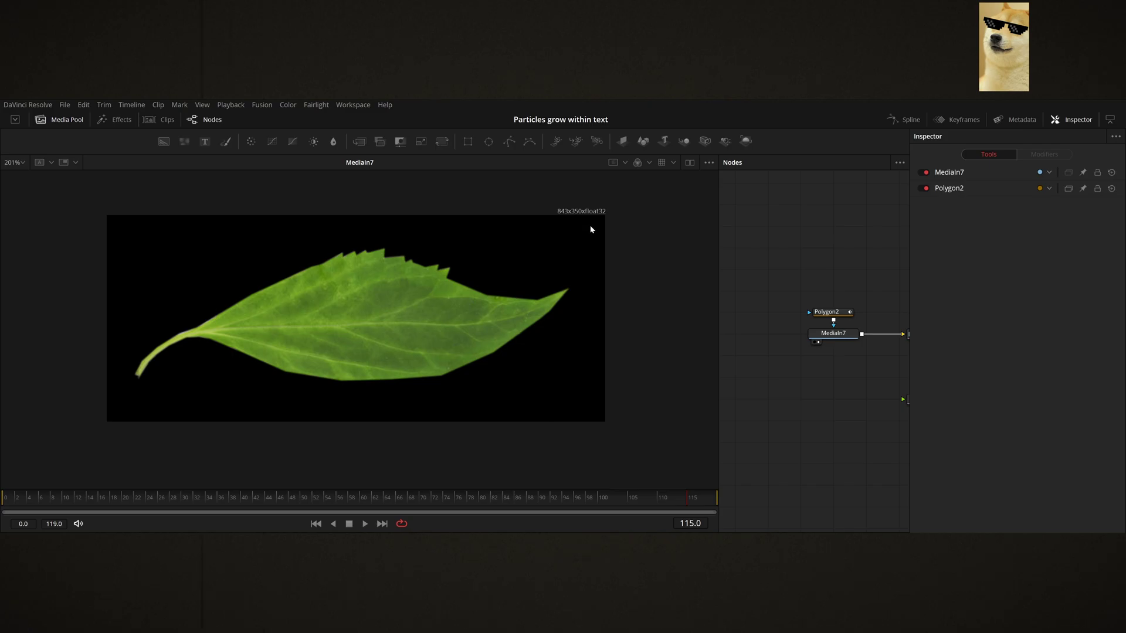
pyautogui.moveTo(848, 429); pyautogui.dragTo(726, 450)
pyautogui.moveTo(832, 408); pyautogui.dragTo(846, 409)
pyautogui.click(822, 419)
pyautogui.press('1')
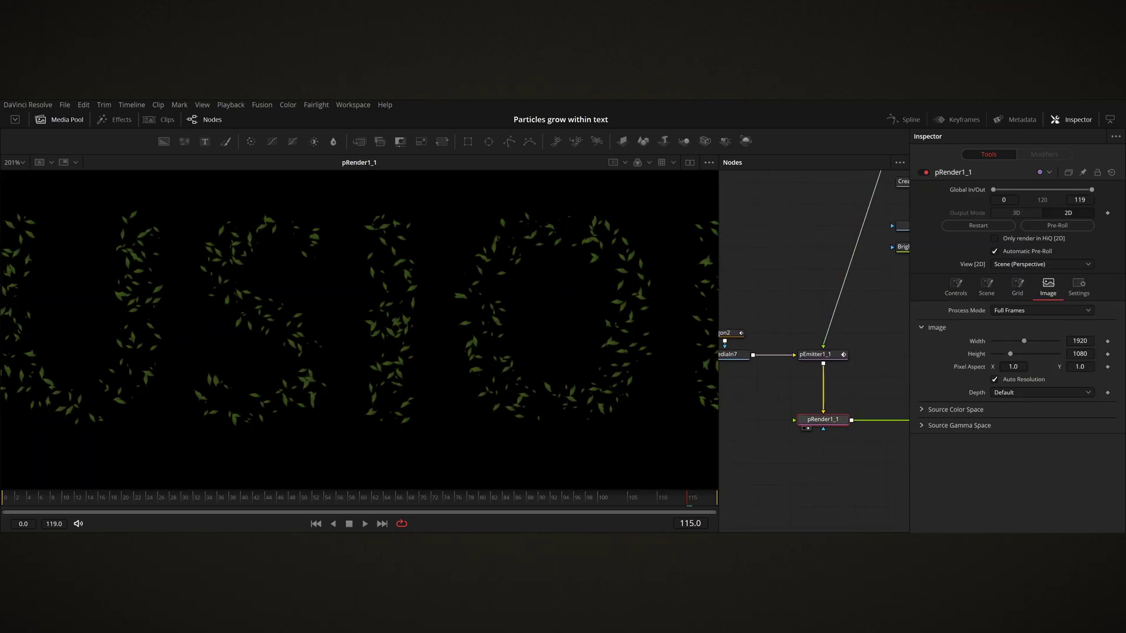
# Step: Insert a Resize node between MediaIn7 and pEmitter1_1 and turn on its Auto Resolution
pyautogui.moveTo(782, 397); pyautogui.dragTo(845, 421)
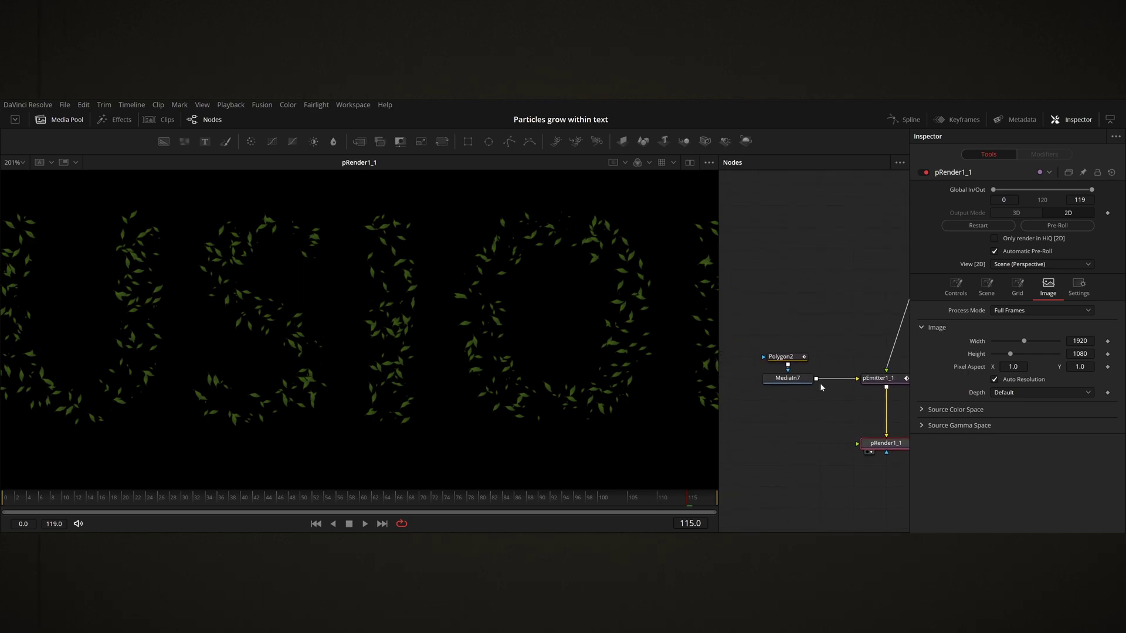
pyautogui.moveTo(812, 341); pyautogui.dragTo(755, 381)
pyautogui.click(771, 380)
pyautogui.hotkey('shift', 'space')
pyautogui.write('res')
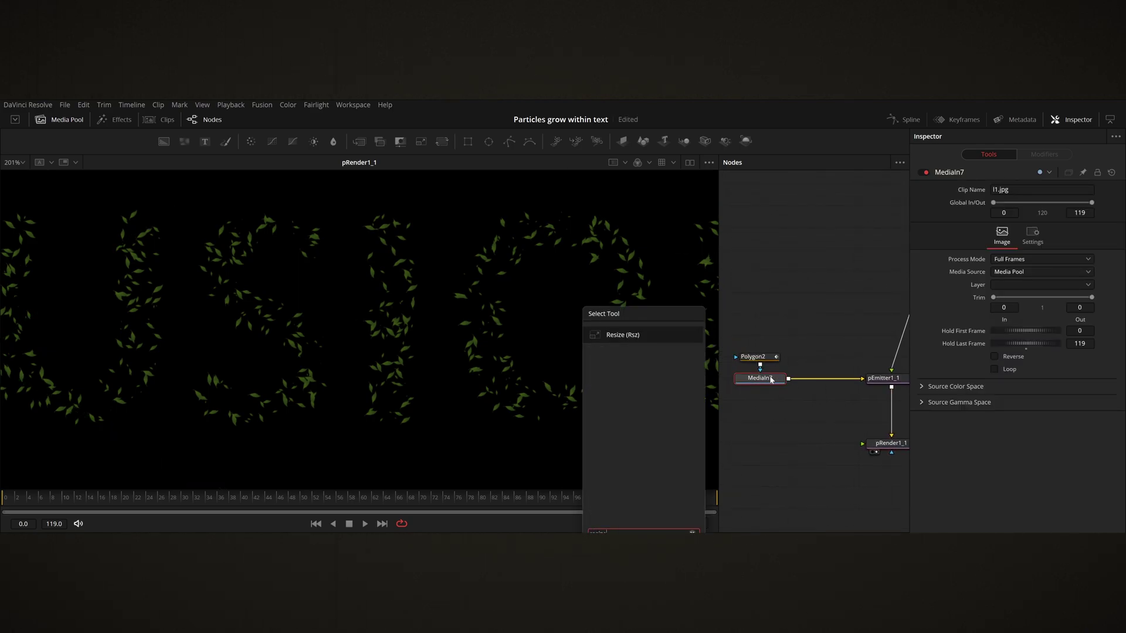
pyautogui.write('ize')
pyautogui.press('Return')
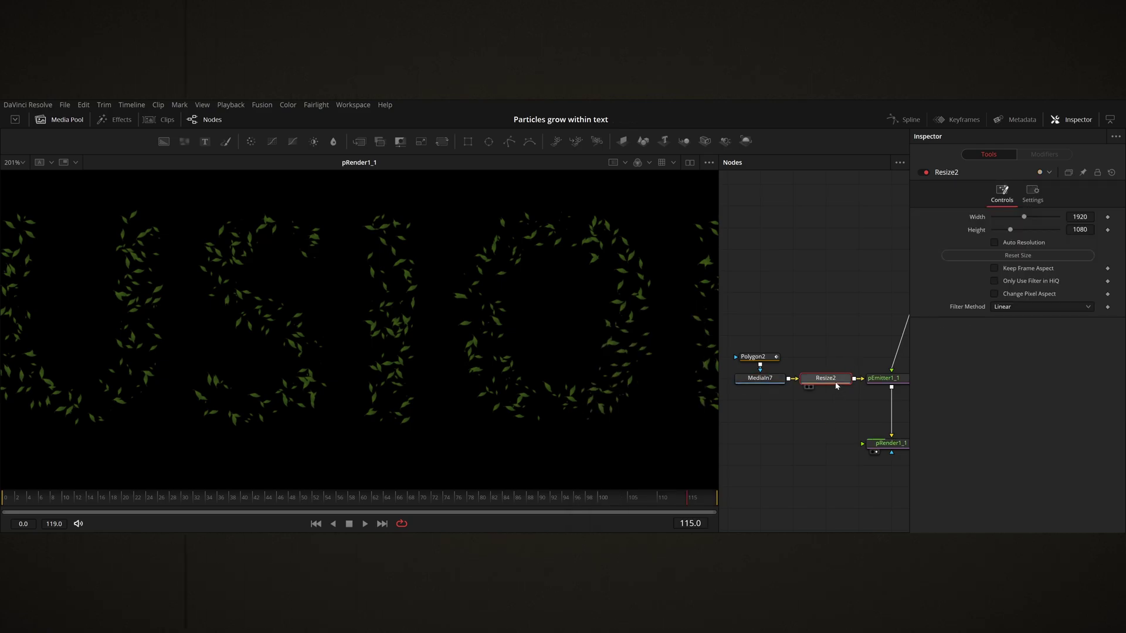
pyautogui.click(1016, 244)
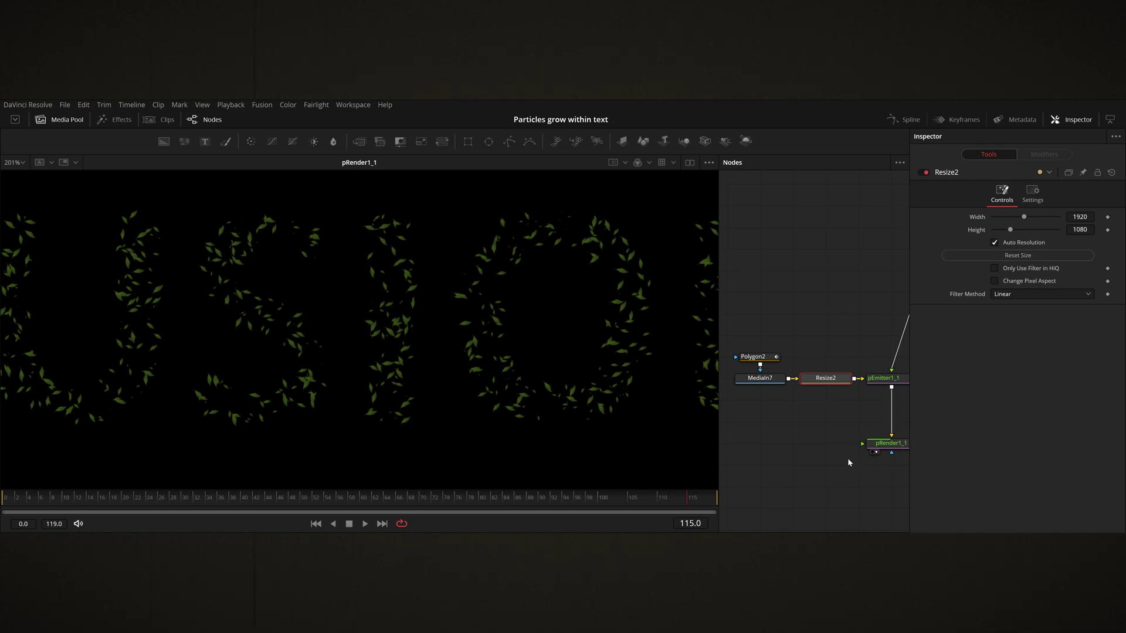
# Step: Show Merge5's composite fitted in a widened viewer and examine the leaf detail on the letter N up close
pyautogui.moveTo(863, 468); pyautogui.dragTo(744, 448)
pyautogui.moveTo(839, 467); pyautogui.dragTo(708, 445)
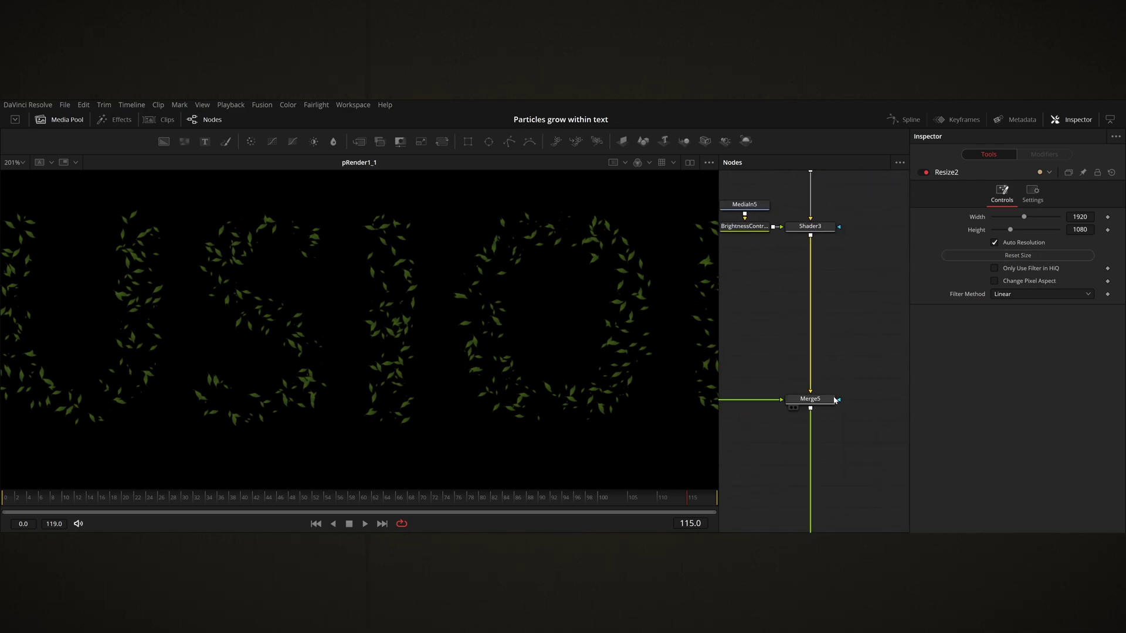
pyautogui.moveTo(822, 401); pyautogui.dragTo(394, 389)
pyautogui.moveTo(782, 387); pyautogui.dragTo(785, 387)
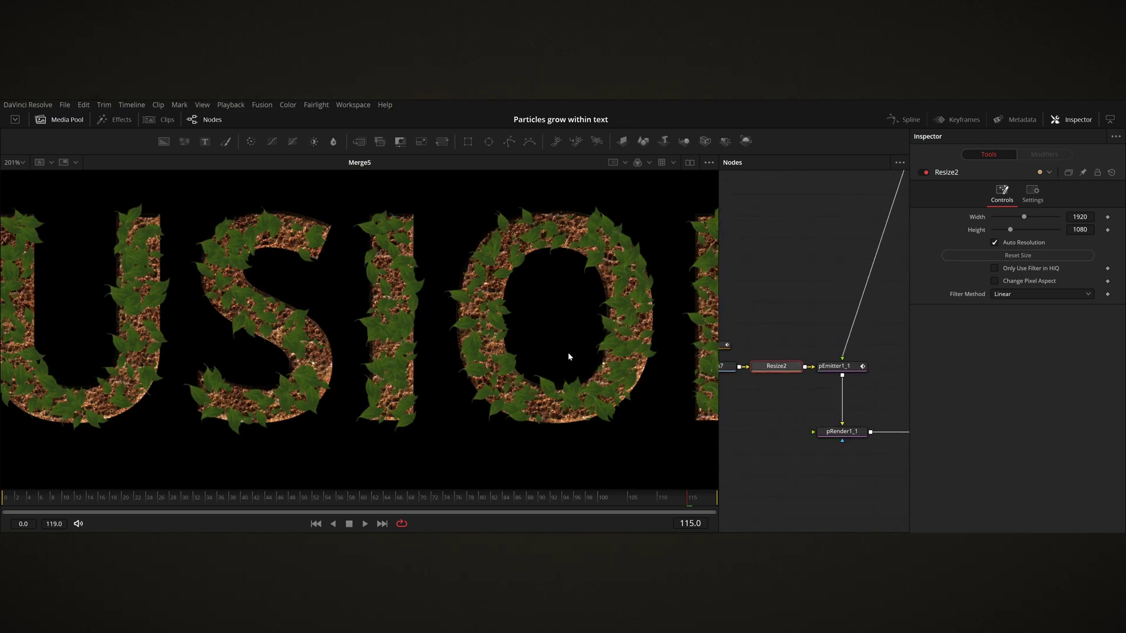
pyautogui.scroll(-2, 554, 357)
pyautogui.hotkey('ctrl', 'f')
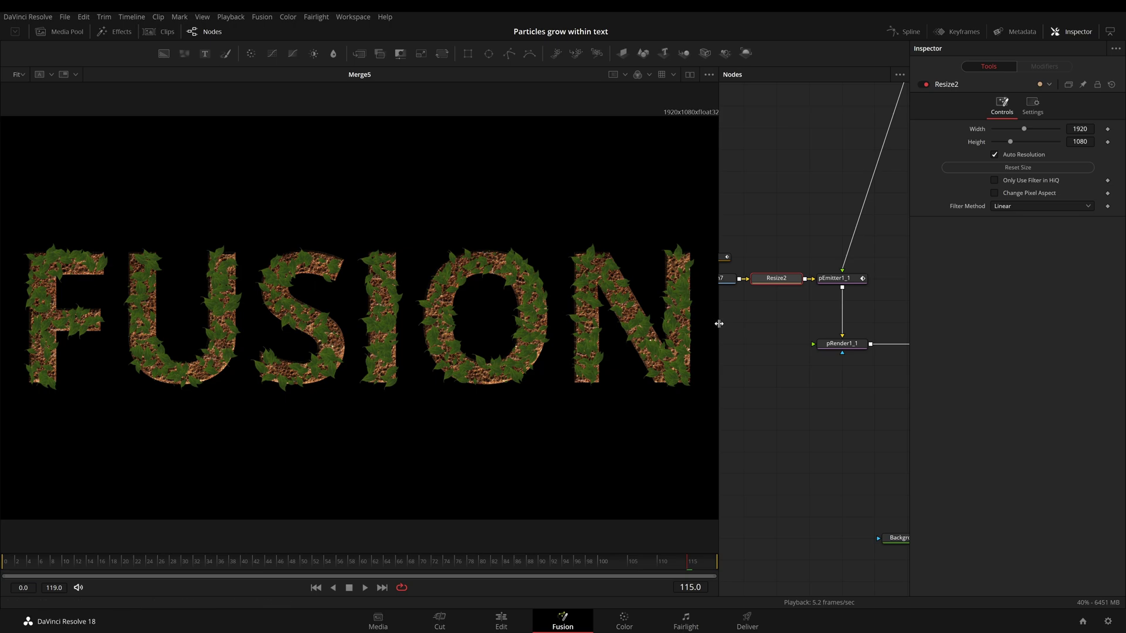
pyautogui.moveTo(720, 326); pyautogui.dragTo(774, 346)
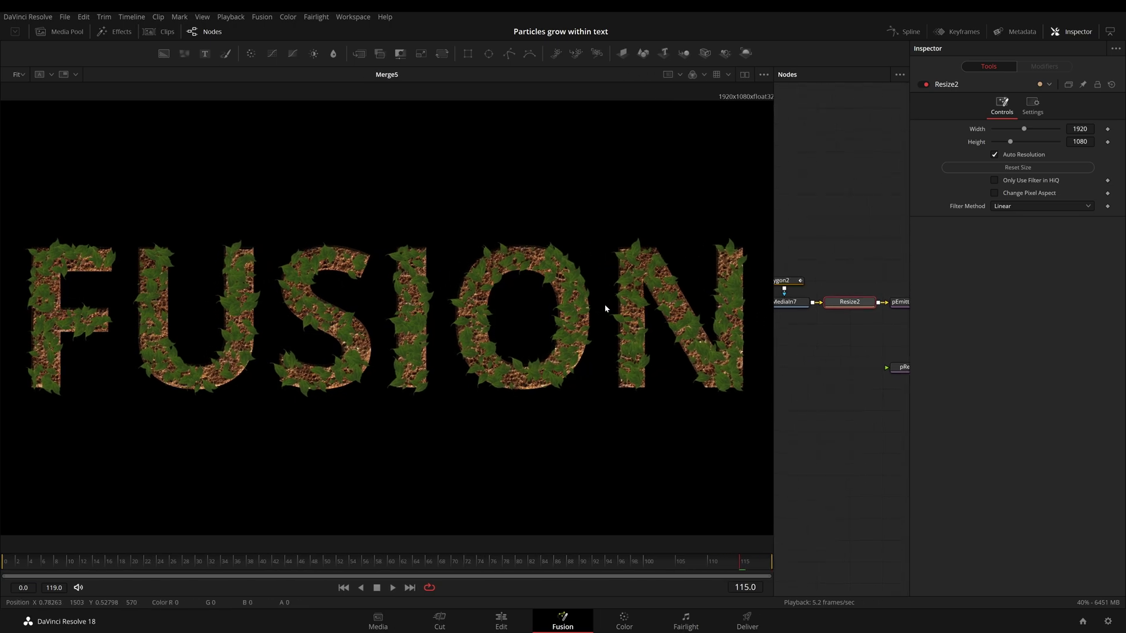
pyautogui.scroll(8, 650, 291)
pyautogui.scroll(3, 677, 291)
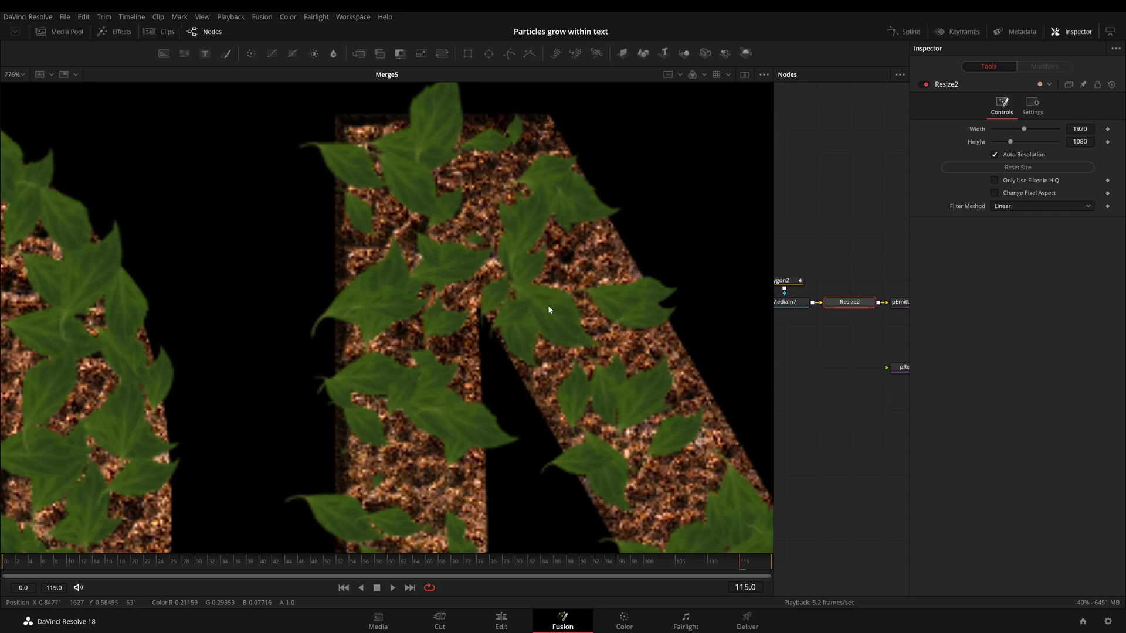
# Step: Compare the ChannelBooleans3 texture with Shader3's shaded output on the letter N
pyautogui.scroll(-4, 830, 301)
pyautogui.scroll(2, 879, 283)
pyautogui.moveTo(879, 283); pyautogui.dragTo(824, 322)
pyautogui.scroll(3, 825, 327)
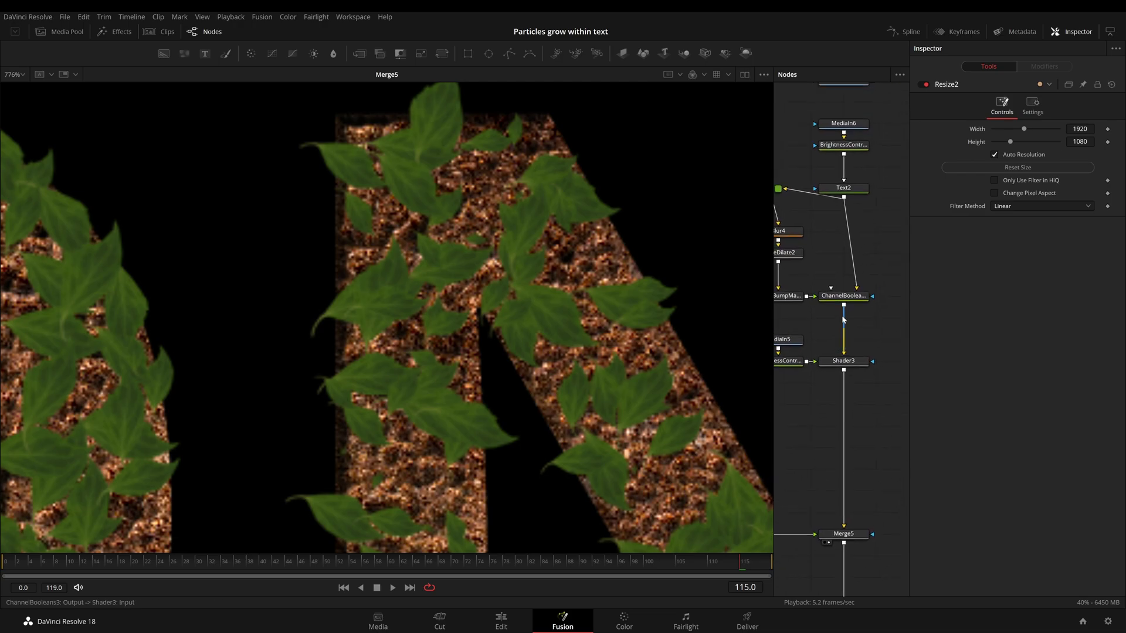
pyautogui.click(829, 305)
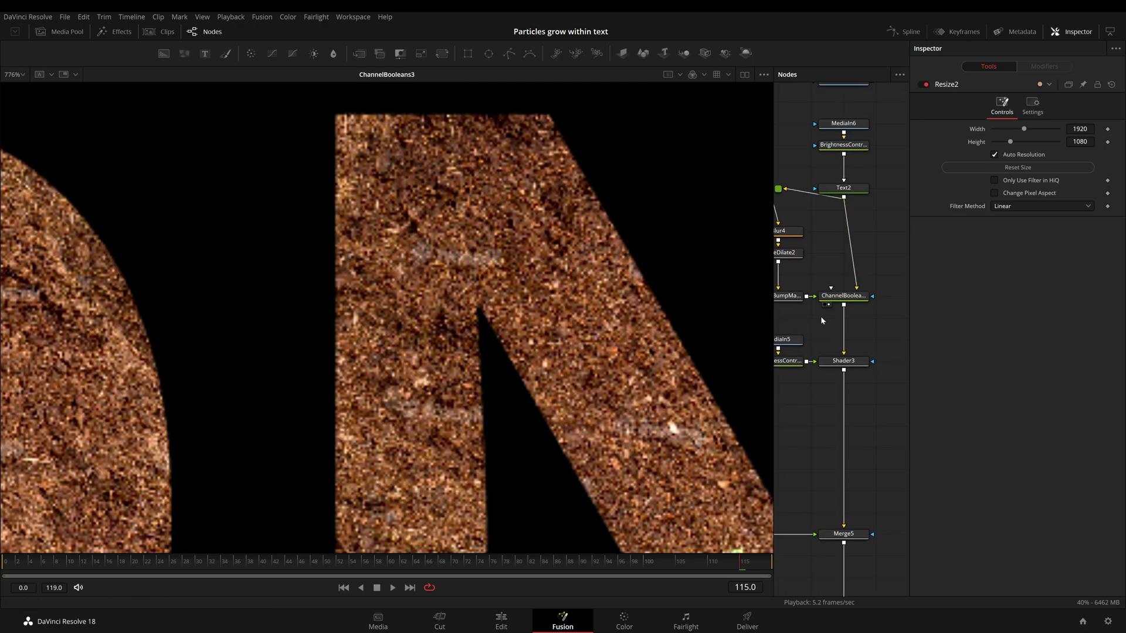
pyautogui.moveTo(783, 306); pyautogui.dragTo(863, 306)
pyautogui.click(830, 322)
pyautogui.click(813, 314)
pyautogui.press('1')
pyautogui.click(880, 360)
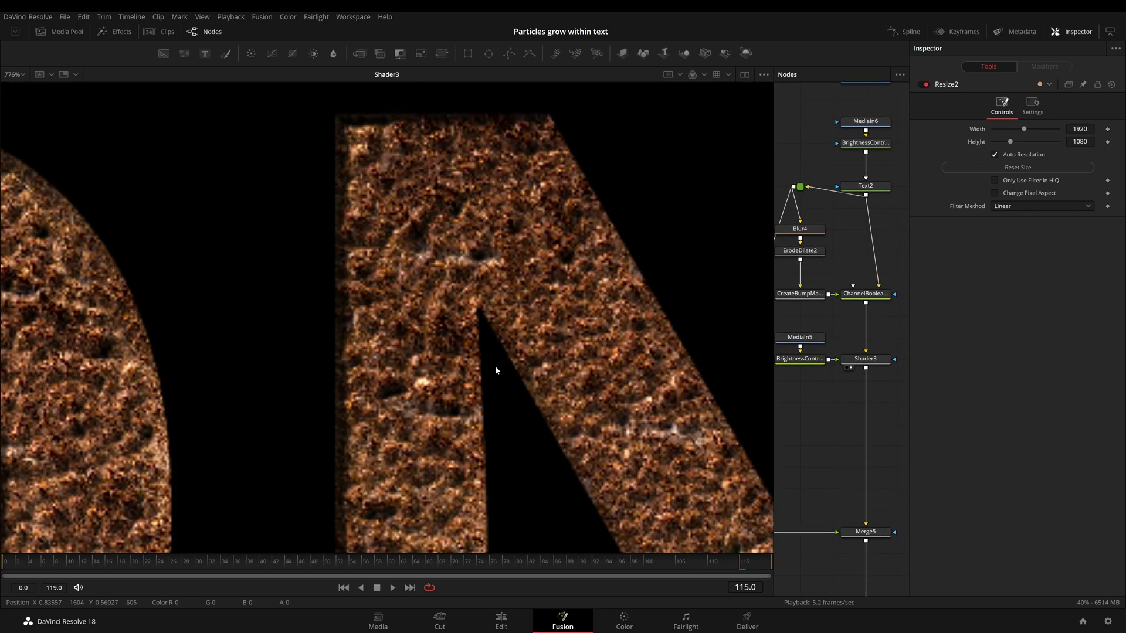
pyautogui.moveTo(836, 428); pyautogui.dragTo(873, 351)
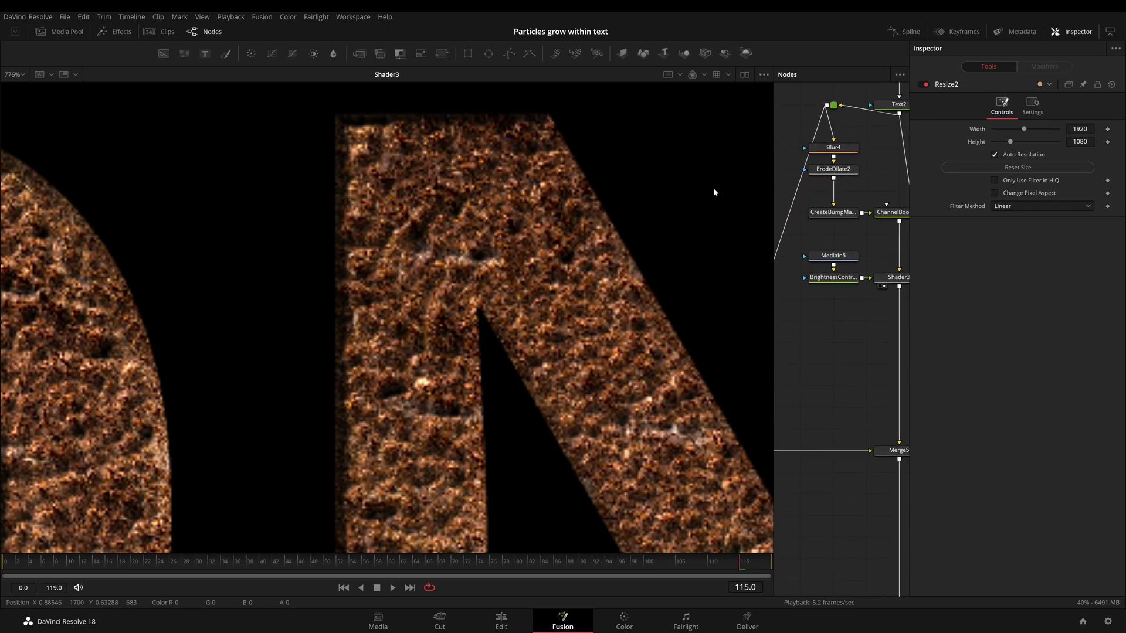
pyautogui.scroll(-1, 882, 340)
pyautogui.scroll(2, 882, 340)
pyautogui.moveTo(880, 388); pyautogui.dragTo(777, 227)
pyautogui.moveTo(810, 434); pyautogui.dragTo(822, 420)
pyautogui.moveTo(803, 463); pyautogui.dragTo(786, 271)
pyautogui.hotkey('ctrl', 'v')
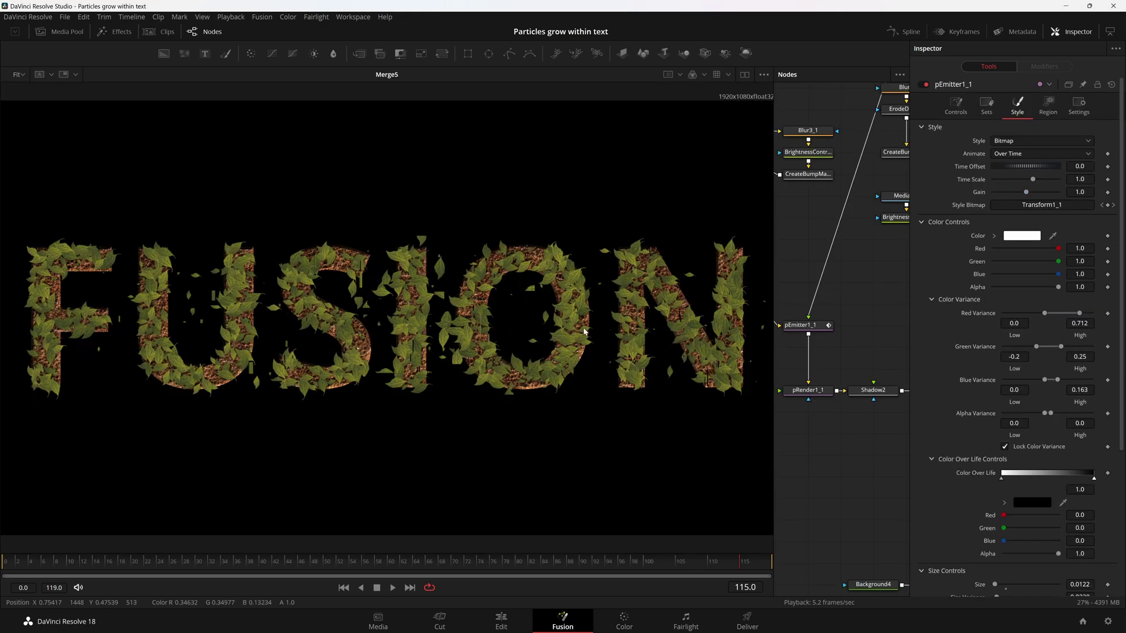
# Step: Combine pEmitter2's particles with pEmitter1_1's through a pMerge node placed before pRender1_1, and save the project
pyautogui.moveTo(825, 340); pyautogui.dragTo(878, 341)
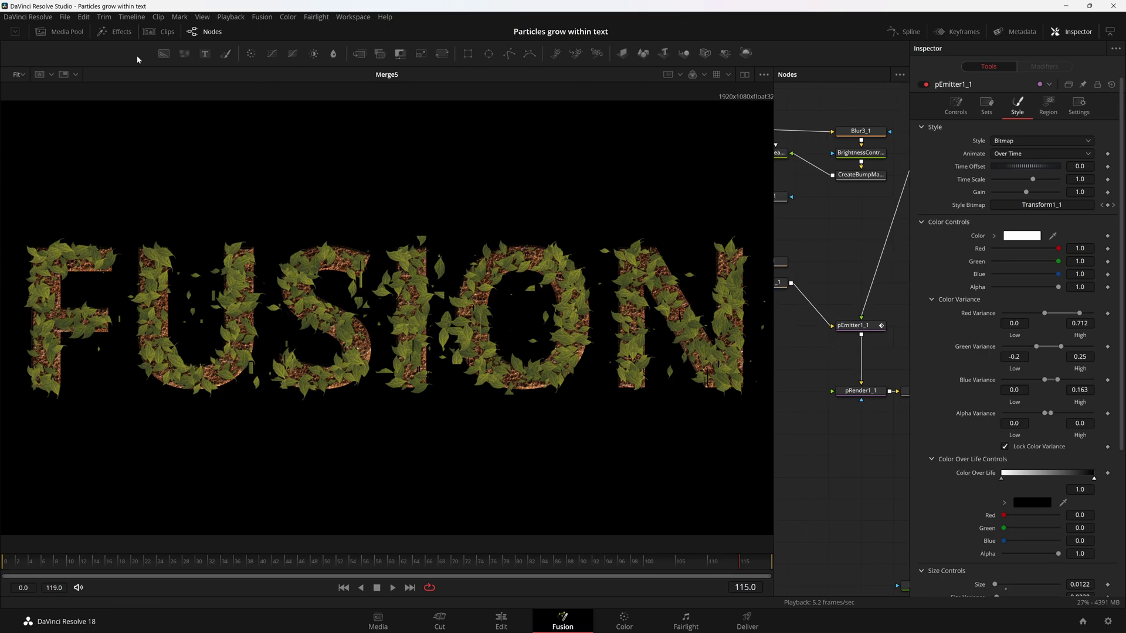
pyautogui.moveTo(556, 54); pyautogui.dragTo(879, 333)
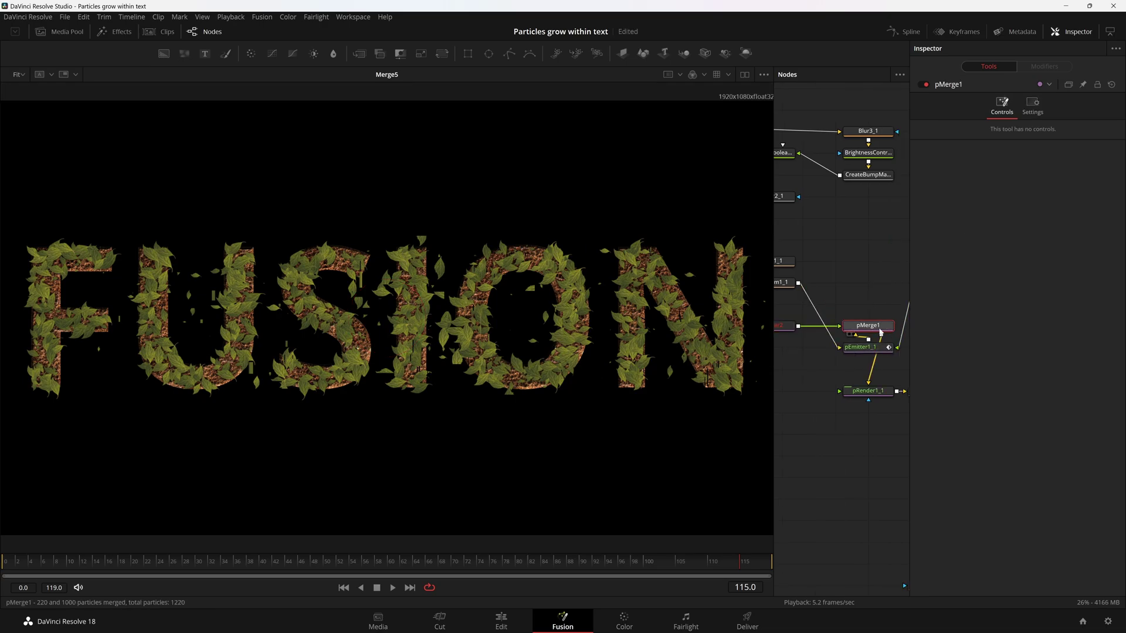
pyautogui.click(871, 329)
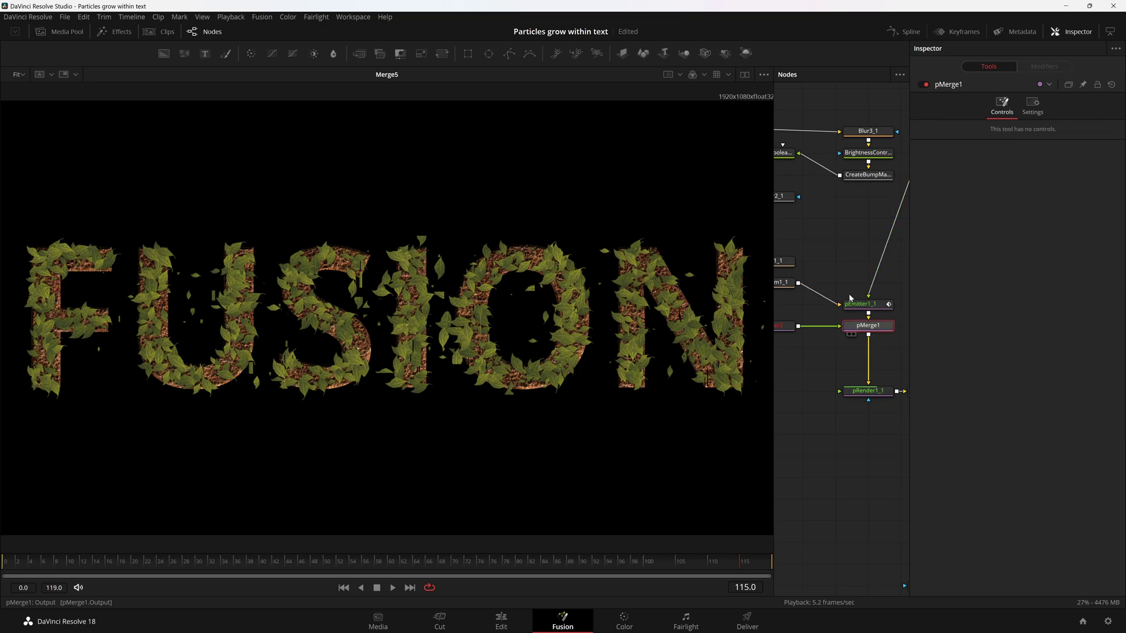
pyautogui.moveTo(889, 342); pyautogui.dragTo(900, 321)
pyautogui.click(835, 352)
pyautogui.hotkey('ctrl', 's')
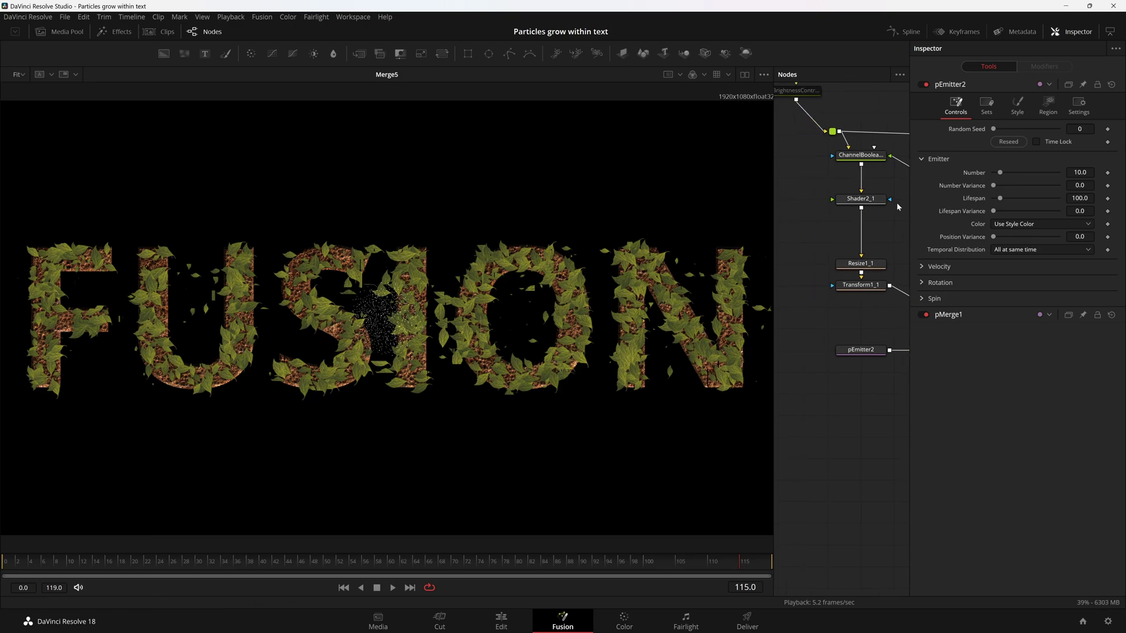
# Step: Select the whole leaf-processing node chain from Polygon2 and MediaIn7 down through Transform1_1
pyautogui.scroll(-3, 843, 292)
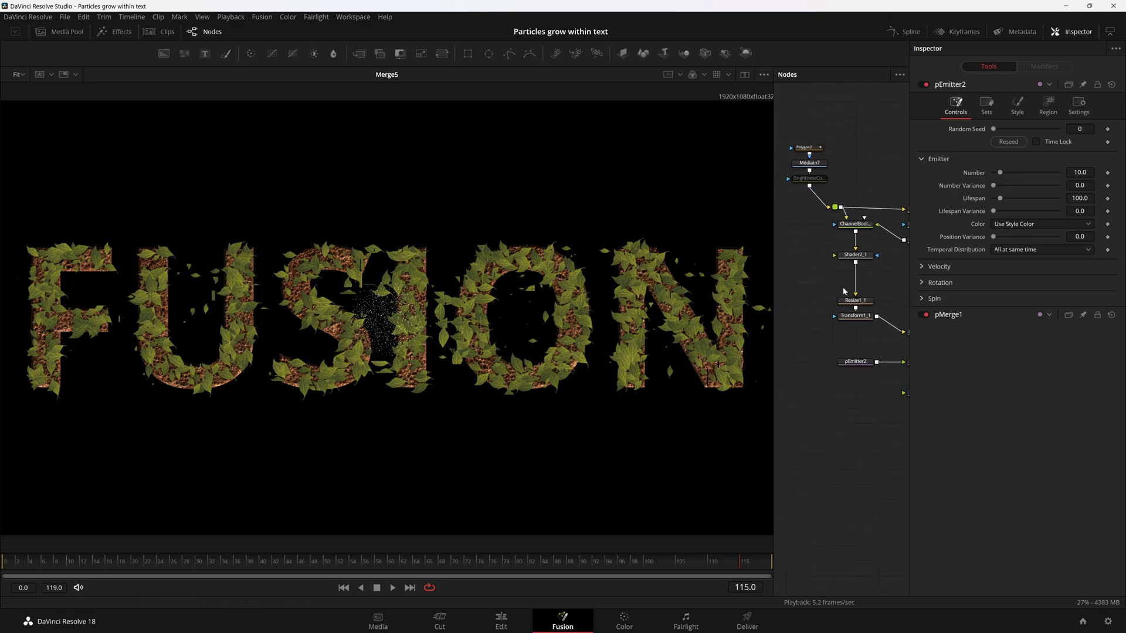
pyautogui.scroll(-1, 843, 291)
pyautogui.scroll(1, 818, 230)
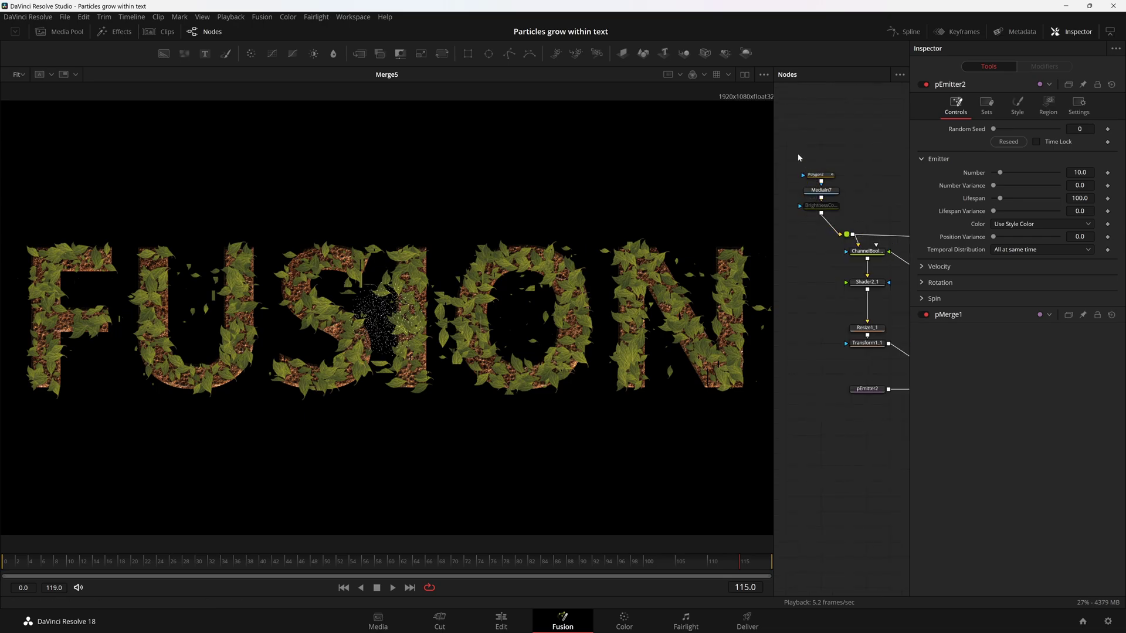
pyautogui.moveTo(798, 138); pyautogui.dragTo(919, 353)
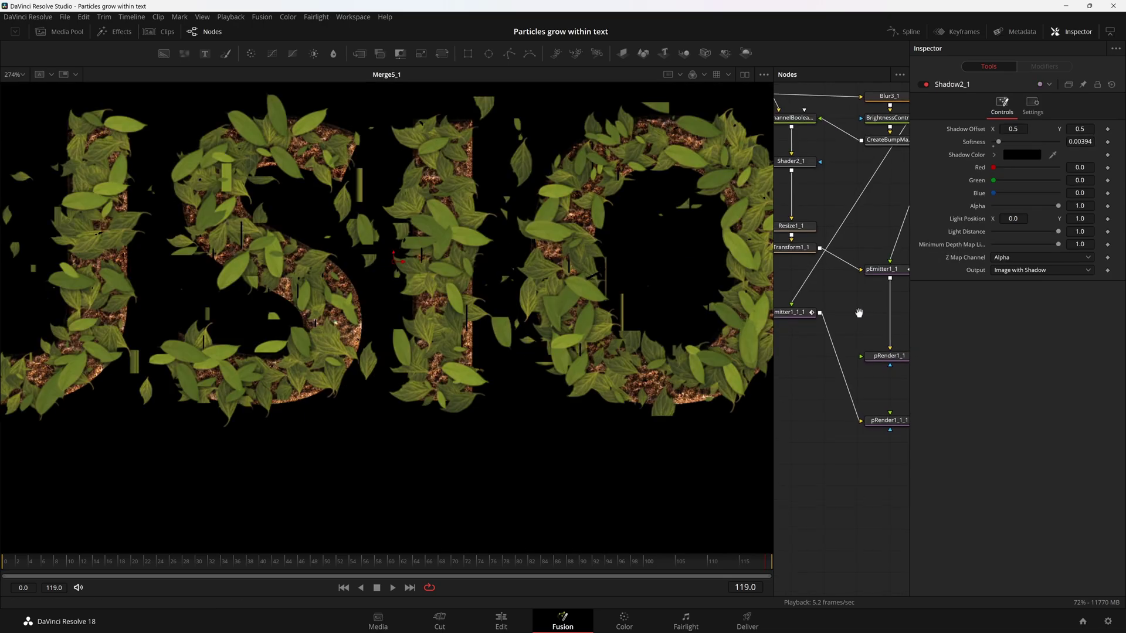
# Step: Examine the second leaf layer's chain from pEmitter1_1_1 to Merge5_1, its leaves up close, and Shadow2_1's shadow settings
pyautogui.moveTo(859, 313); pyautogui.dragTo(853, 371)
pyautogui.moveTo(800, 341); pyautogui.dragTo(832, 345)
pyautogui.moveTo(902, 389); pyautogui.dragTo(756, 363)
pyautogui.click(808, 429)
pyautogui.scroll(5, 638, 320)
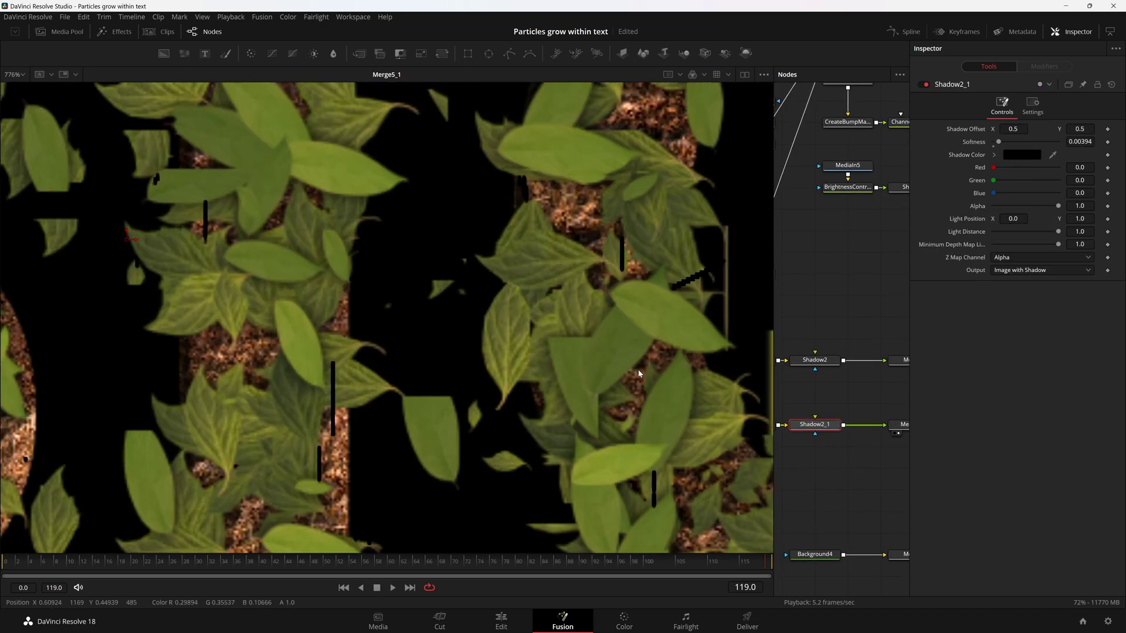
pyautogui.moveTo(882, 415); pyautogui.dragTo(857, 409)
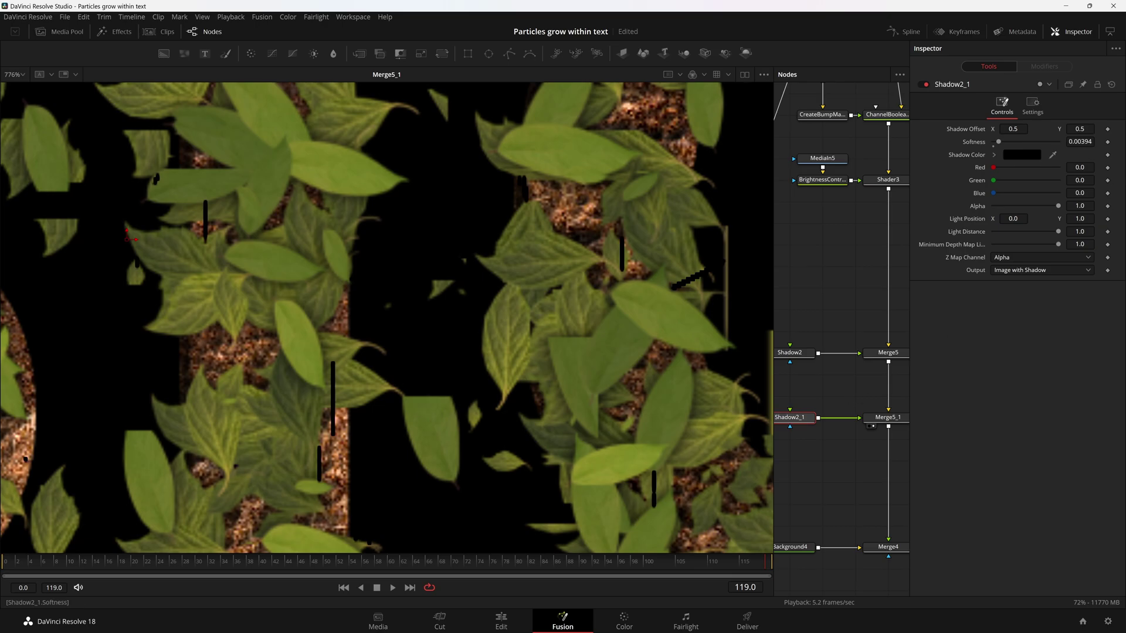
pyautogui.click(1022, 155)
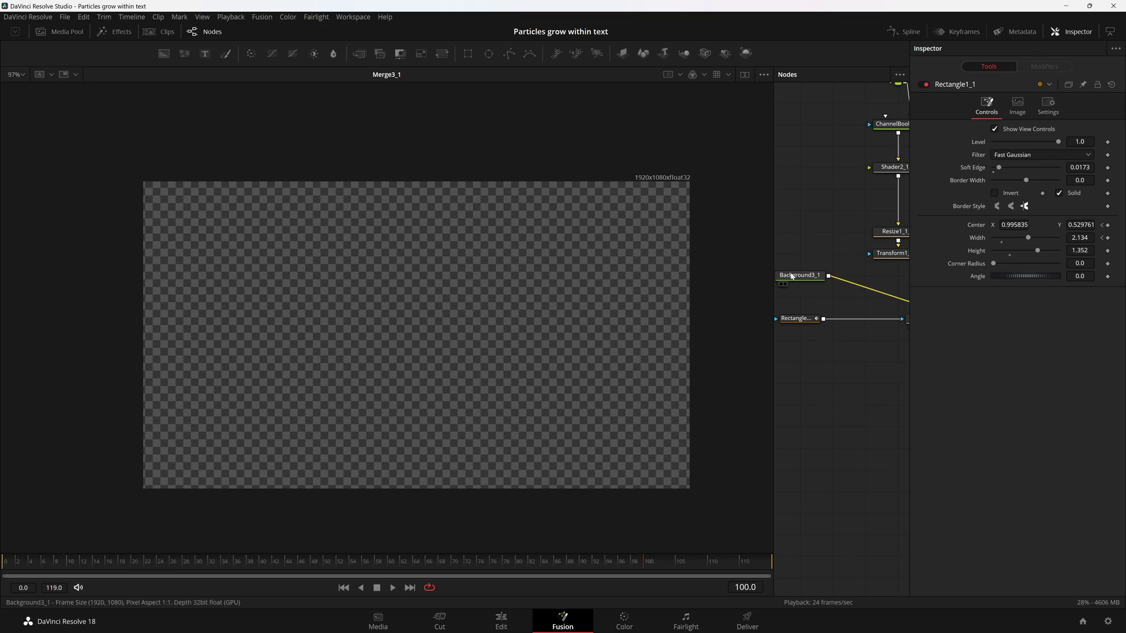
# Step: Review Background3_1's alpha setting, save the project, and play Rectangle1_1's animated wipe mask
pyautogui.click(808, 281)
pyautogui.moveTo(1080, 240)
pyautogui.mouseDown()
pyautogui.moveTo(1114, 241)
pyautogui.moveTo(1073, 241)
pyautogui.mouseUp()
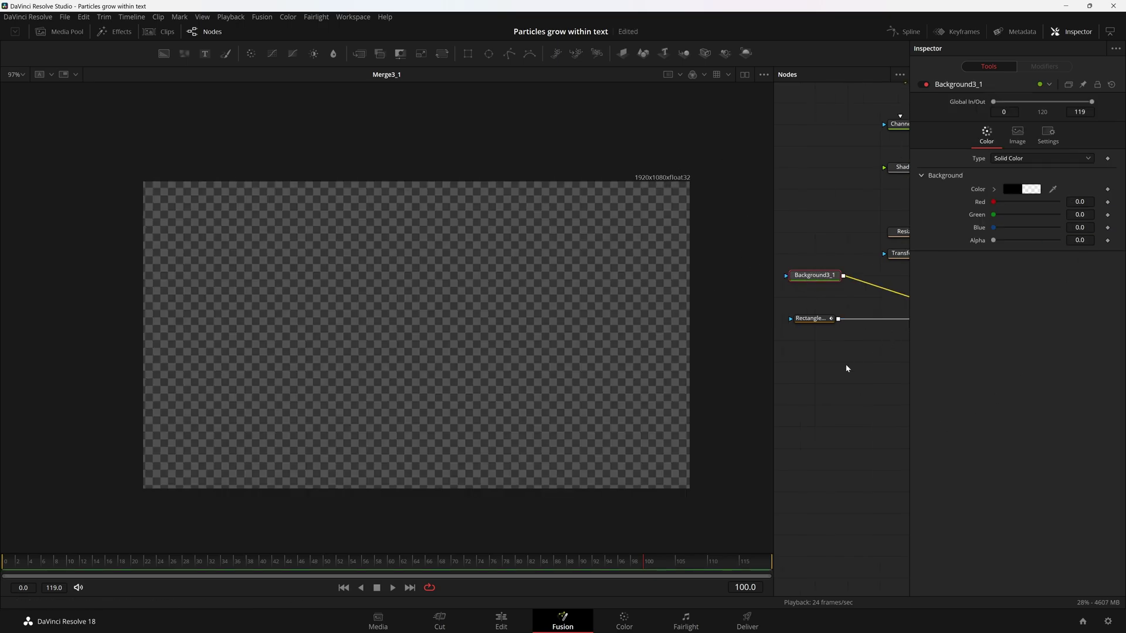
pyautogui.moveTo(846, 358); pyautogui.dragTo(797, 382)
pyautogui.click(783, 333)
pyautogui.hotkey('ctrl', 's')
pyautogui.click(779, 348)
pyautogui.press('space')
pyautogui.click(850, 446)
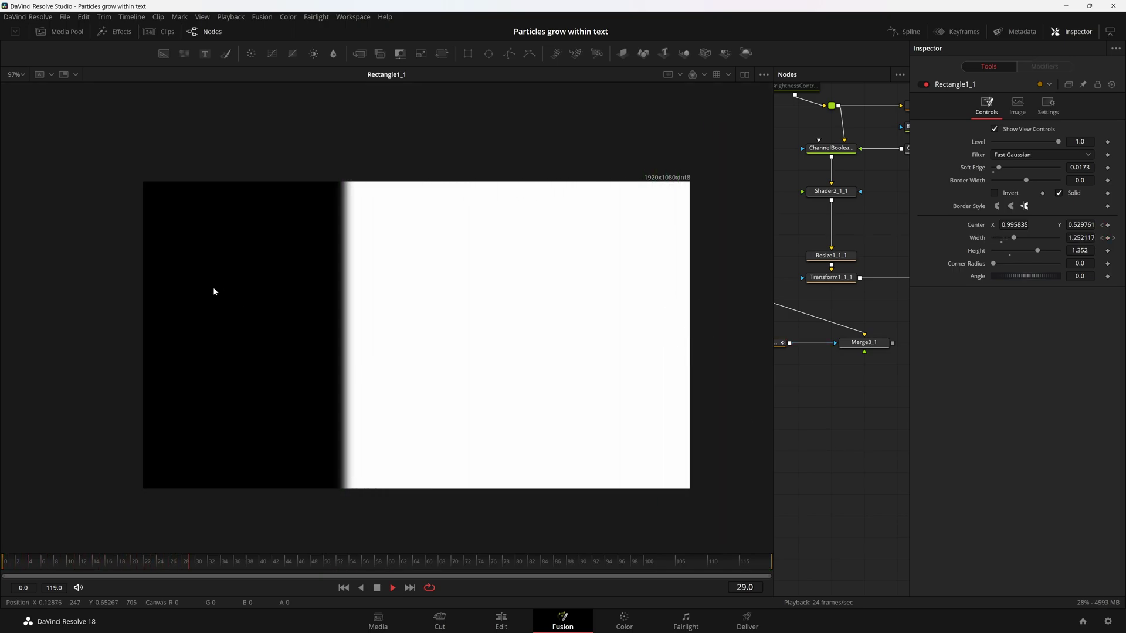
pyautogui.click(781, 343)
pyautogui.moveTo(777, 386); pyautogui.dragTo(918, 385)
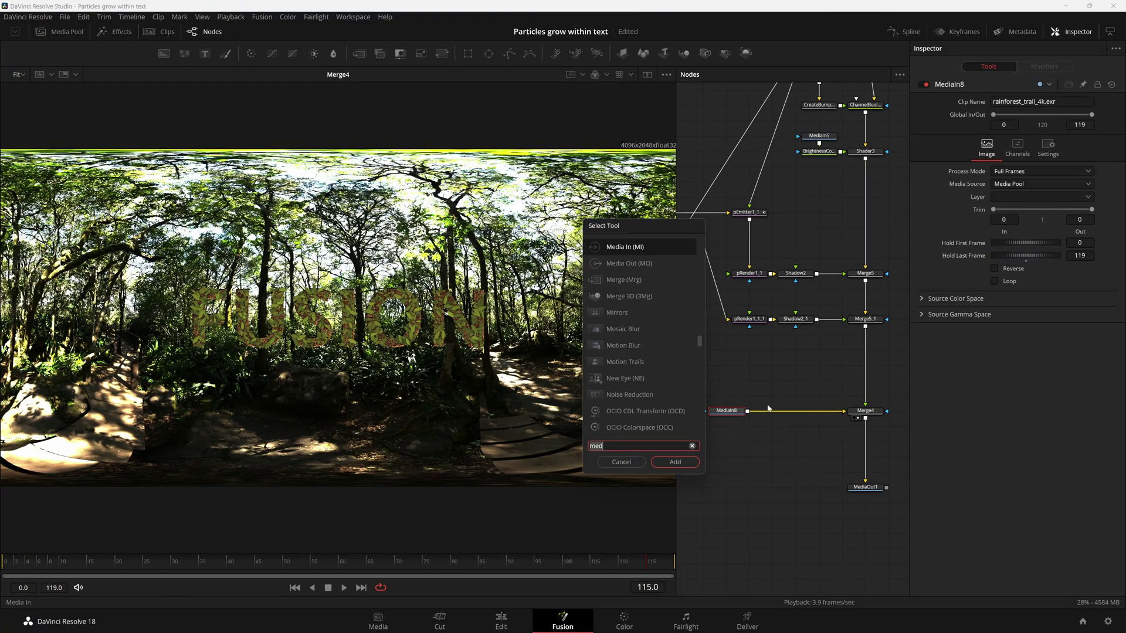
# Step: Add a BrightnessContrast node after the MediaIn8 forest image and insert a Resize node between them
pyautogui.write('bri')
pyautogui.press('Return')
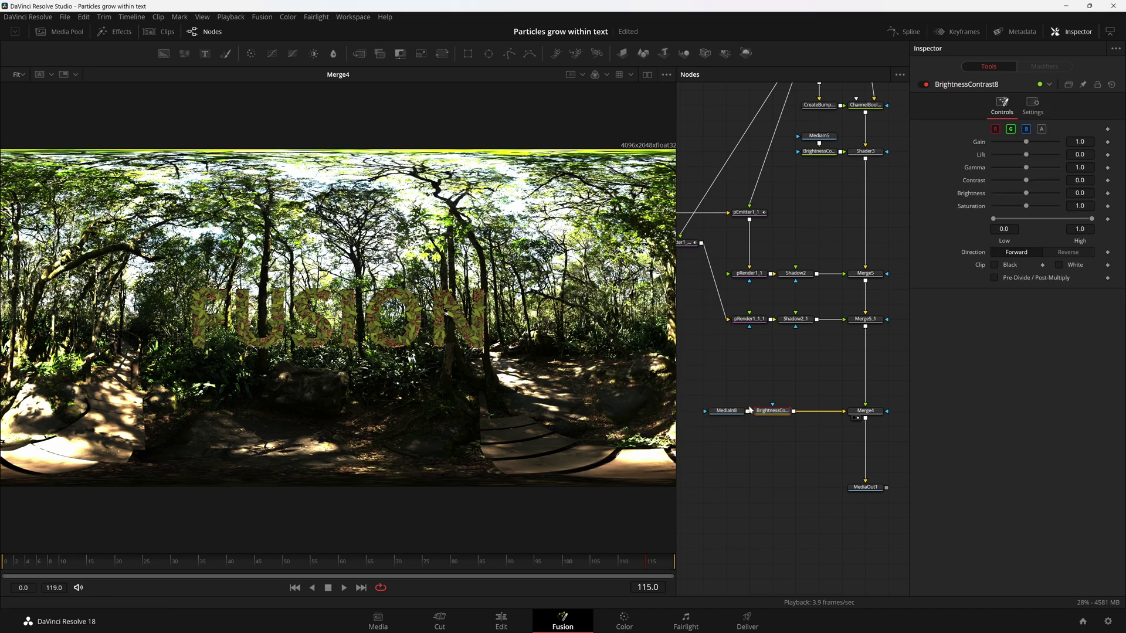
pyautogui.moveTo(745, 411); pyautogui.dragTo(707, 407)
pyautogui.hotkey('shift', 'space')
pyautogui.write('bc')
pyautogui.press('BackSpace')
pyautogui.press('BackSpace')
pyautogui.write('rsz')
pyautogui.press('Return')
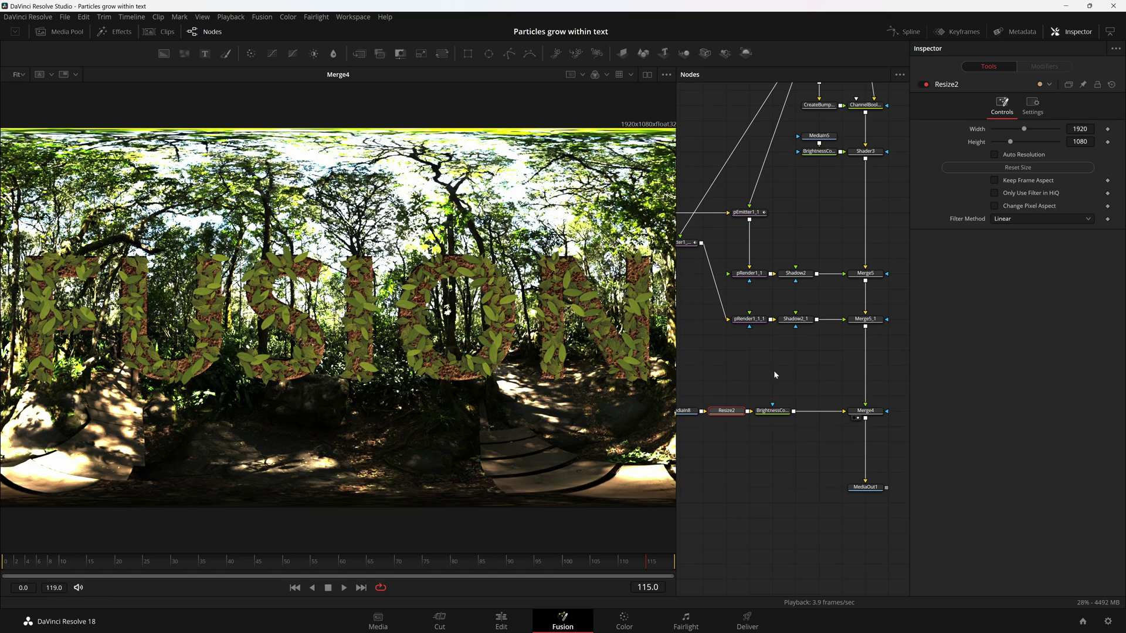
# Step: Add a Blur node after BrightnessContrast8 and set its blur size to 10
pyautogui.click(765, 412)
pyautogui.hotkey('shift', 'space')
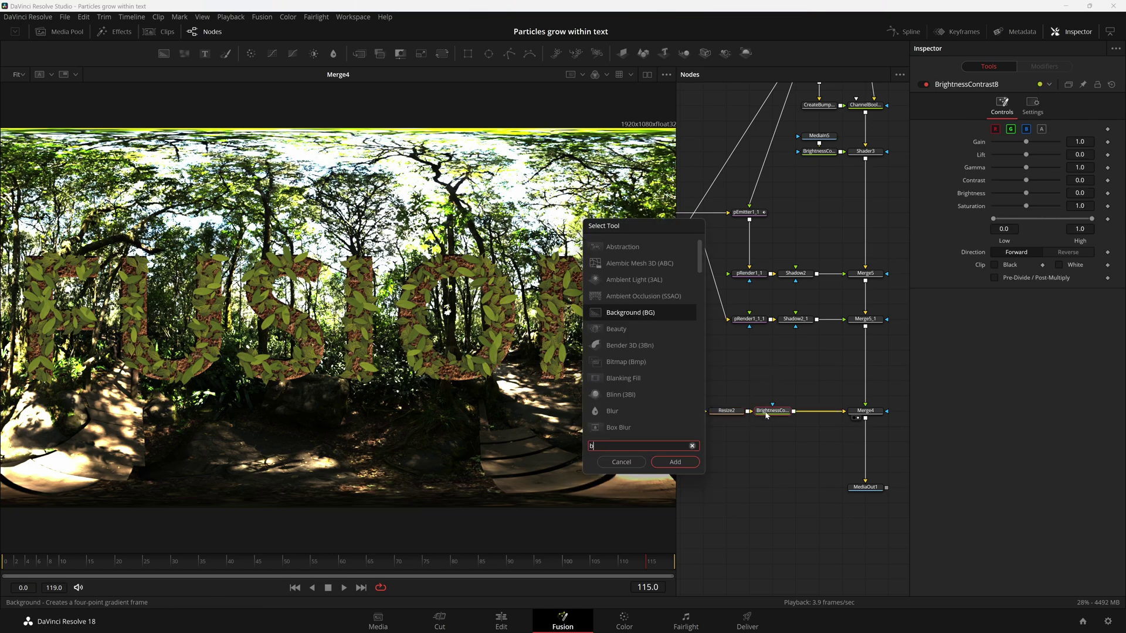
pyautogui.write('blur')
pyautogui.press('Return')
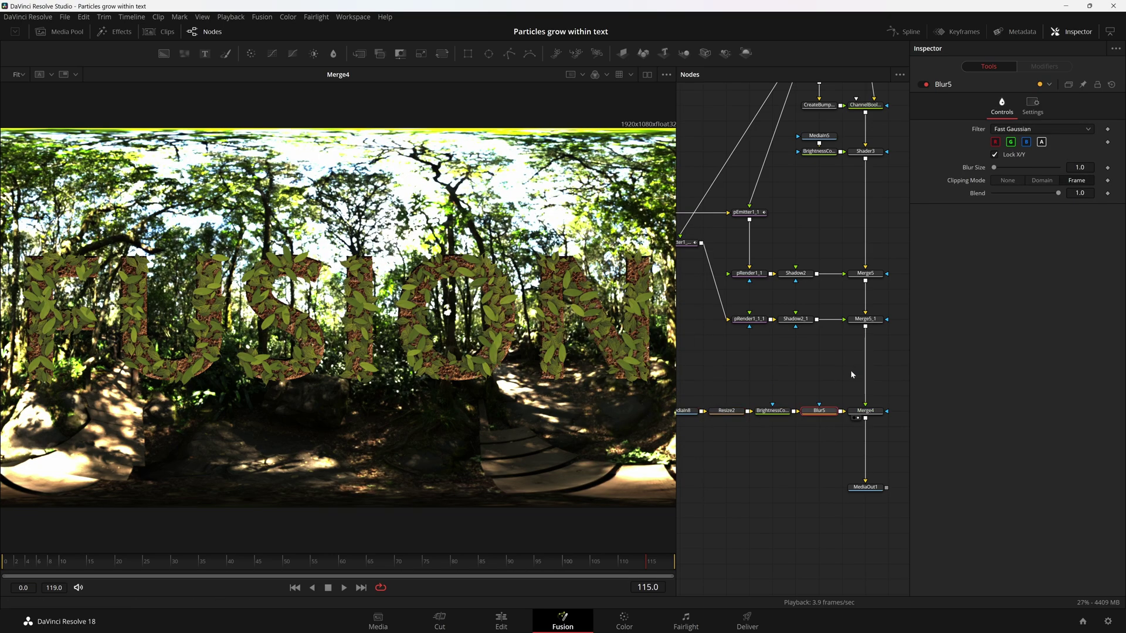
pyautogui.moveTo(994, 167)
pyautogui.mouseDown()
pyautogui.moveTo(1054, 167)
pyautogui.moveTo(996, 167)
pyautogui.mouseUp()
pyautogui.write('10')
pyautogui.press('Return')
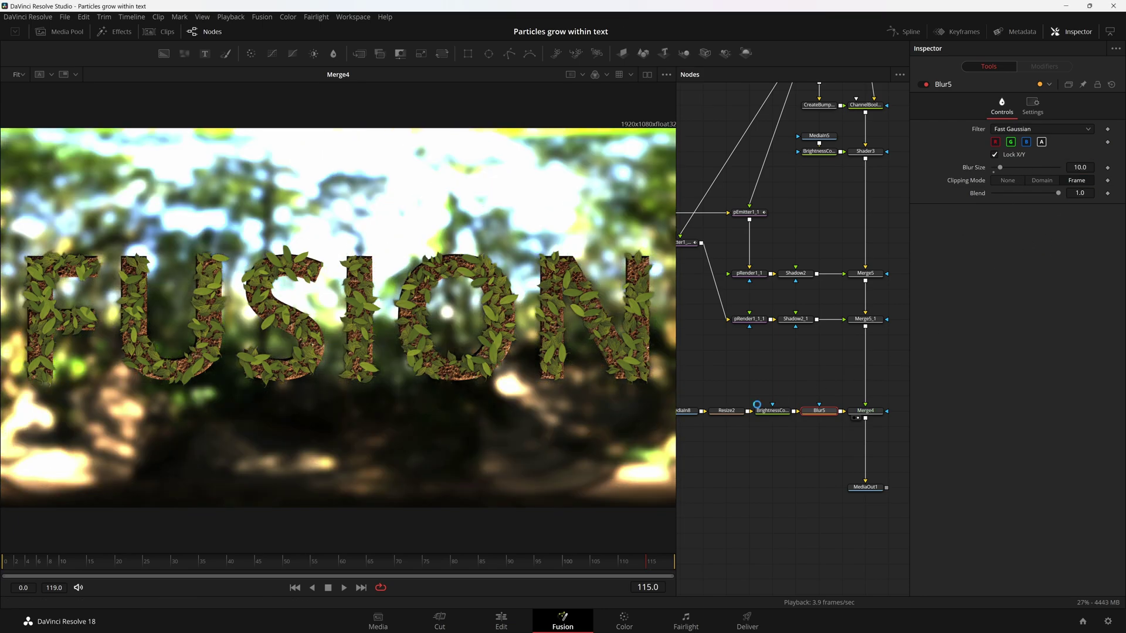
# Step: Replace the Blur node on the forest background with a Lens Blur node
pyautogui.scroll(2, 757, 409)
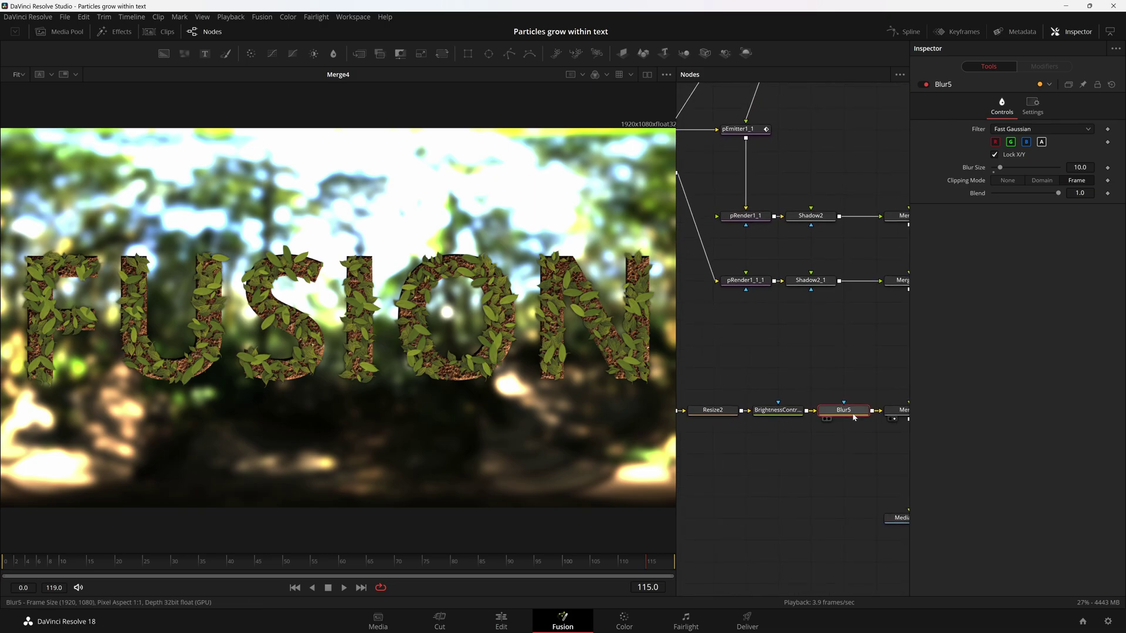
pyautogui.press('Delete')
pyautogui.write('lens')
pyautogui.press('Return')
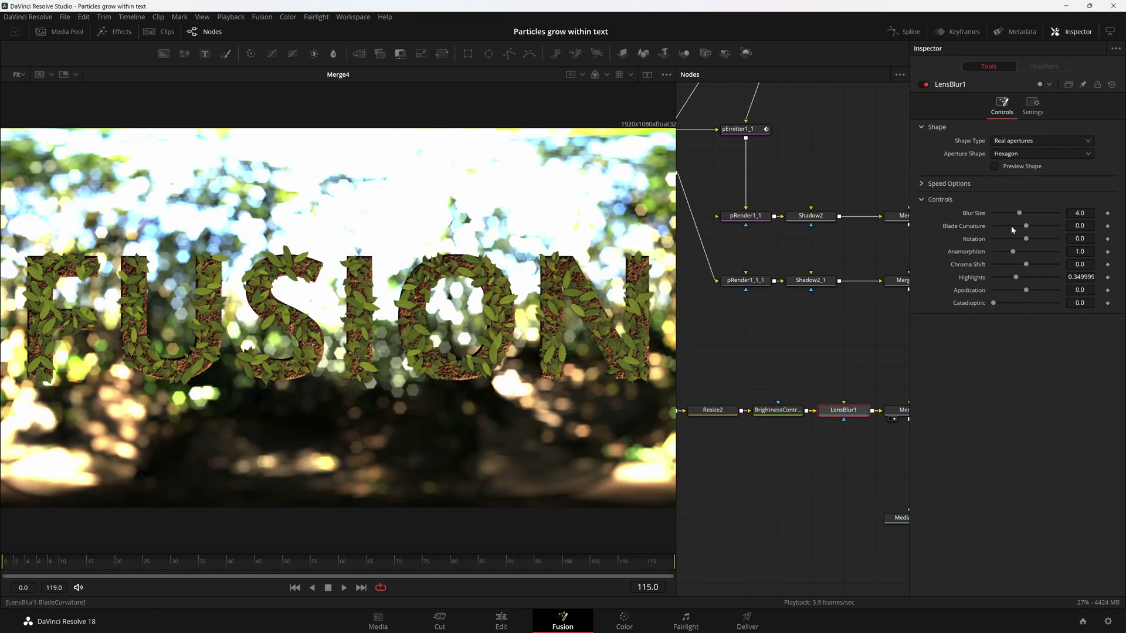
# Step: Open the controls of BrightnessContrast8 on the forest background
pyautogui.click(818, 409)
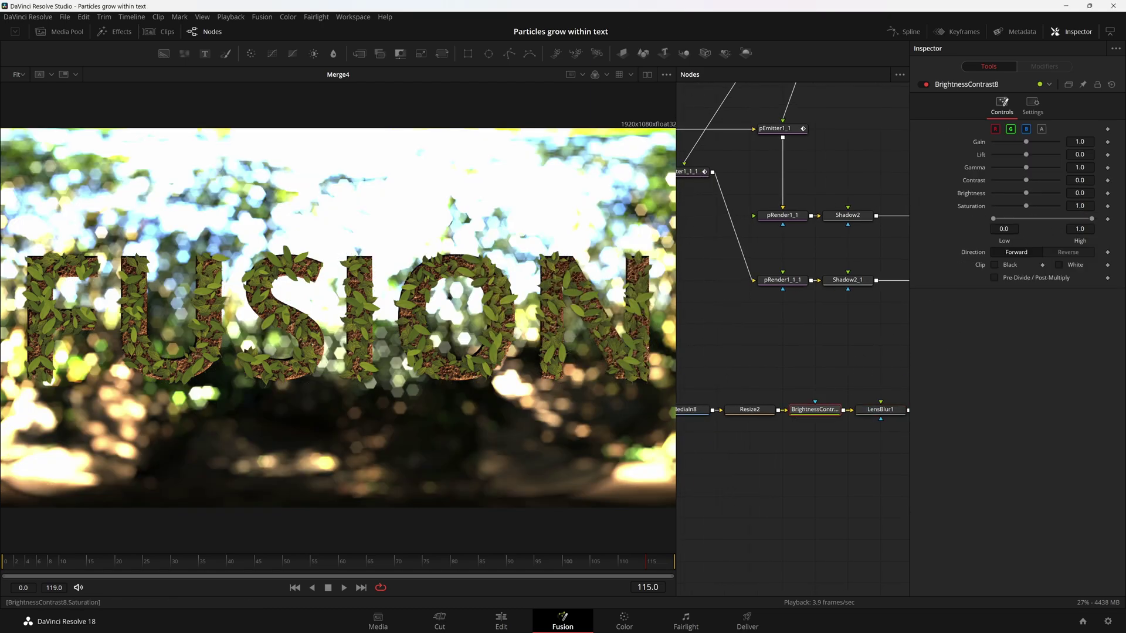